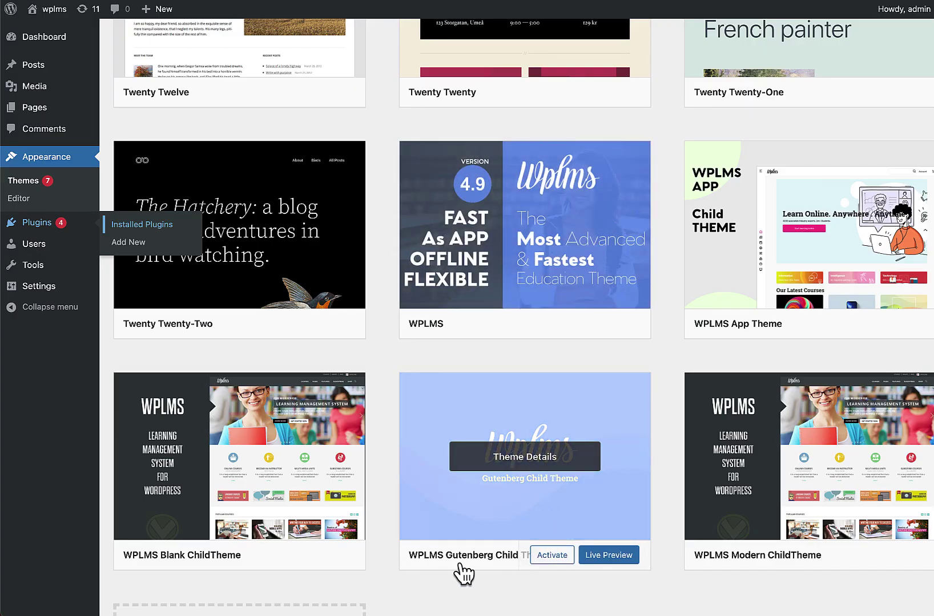
Activate the WPLMS Gutenberg Child Theme to launch the setup wizard
{"action": "left_click", "coordinate": [552, 555]}
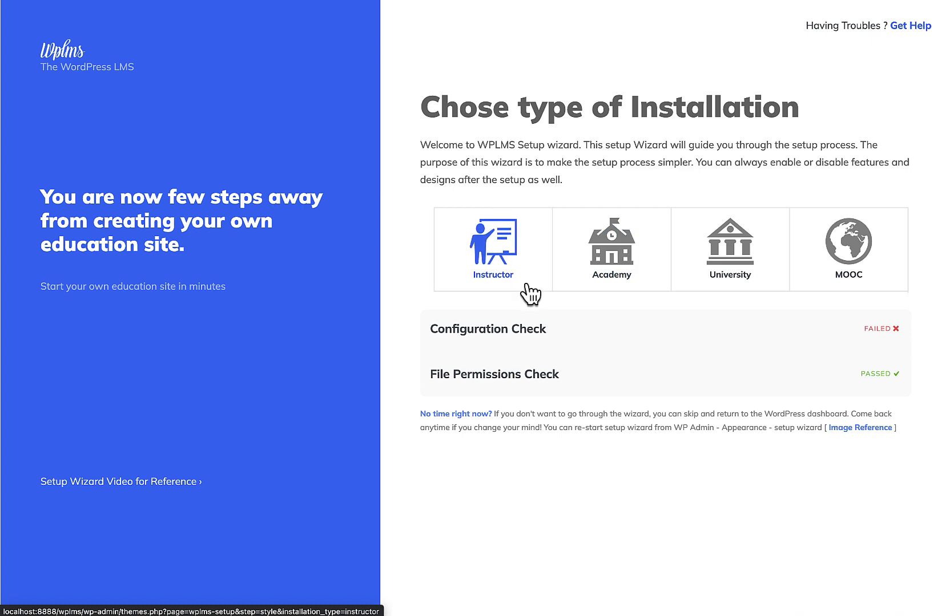
Choose the Instructor installation type and move on to theme styles
{"action": "left_click", "coordinate": [656, 332]}
{"action": "left_click", "coordinate": [656, 332]}
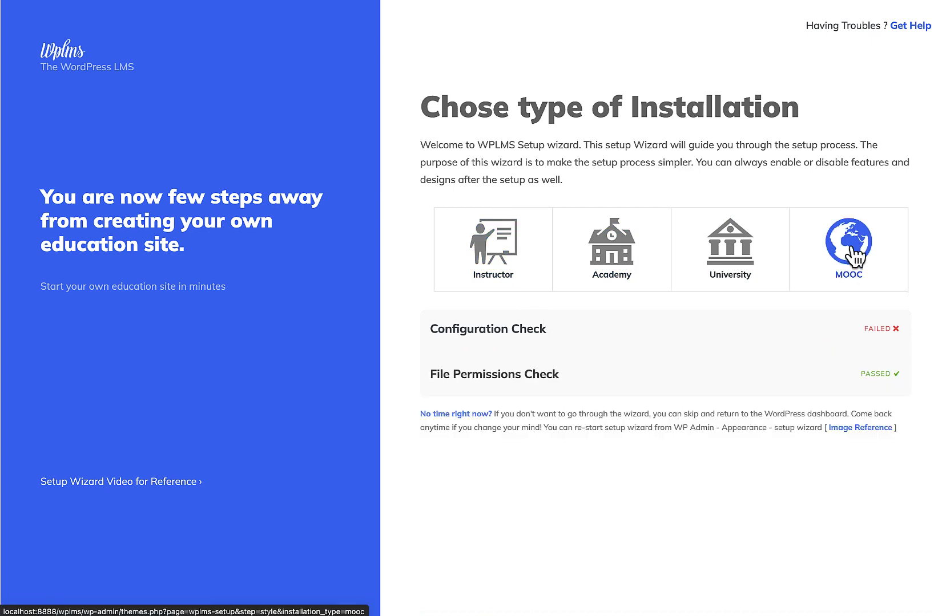
{"action": "left_click", "coordinate": [505, 267]}
{"action": "left_click", "coordinate": [708, 278]}
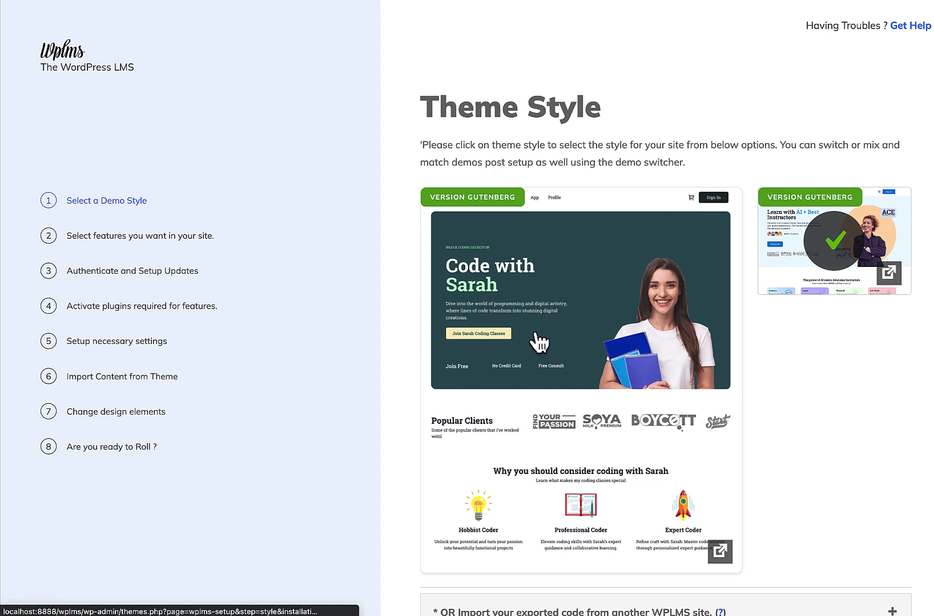
Pick the coding-classes demo style and continue to feature selection
{"action": "scroll", "coordinate": [605, 337], "scroll_direction": "down", "scroll_amount": 2}
{"action": "left_click", "coordinate": [557, 283]}
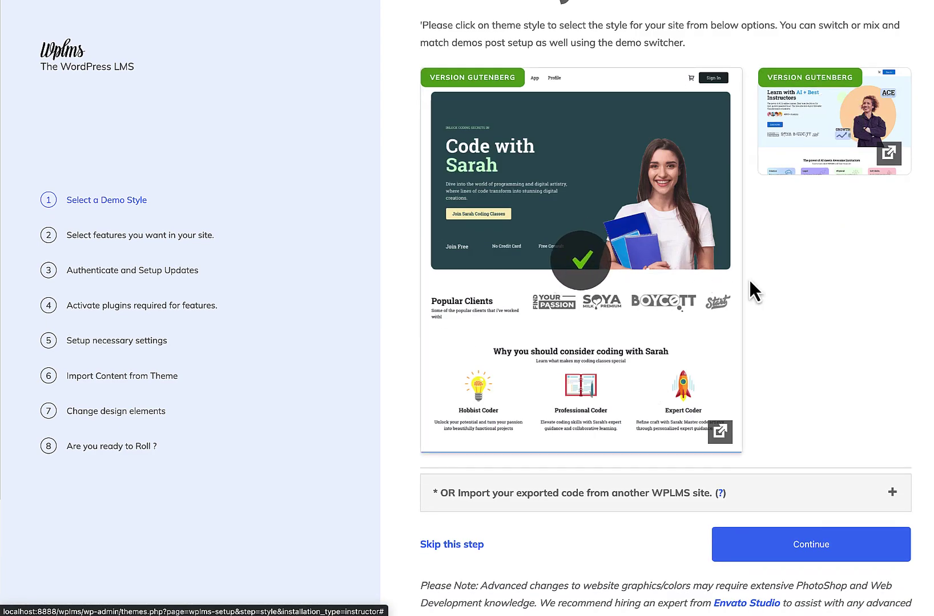
{"action": "scroll", "coordinate": [826, 340], "scroll_direction": "down", "scroll_amount": 1}
{"action": "scroll", "coordinate": [825, 339], "scroll_direction": "down", "scroll_amount": 1}
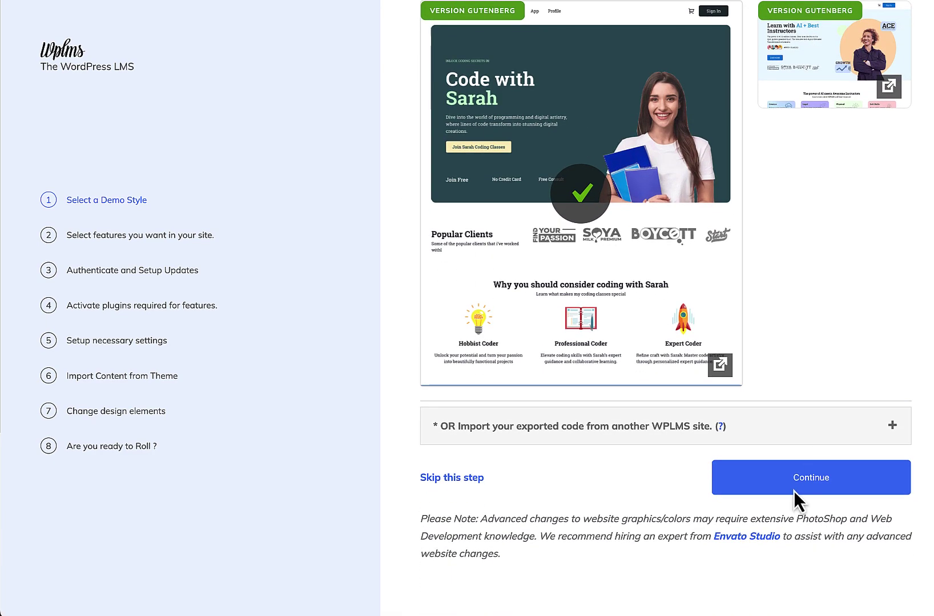
{"action": "left_click", "coordinate": [806, 477]}
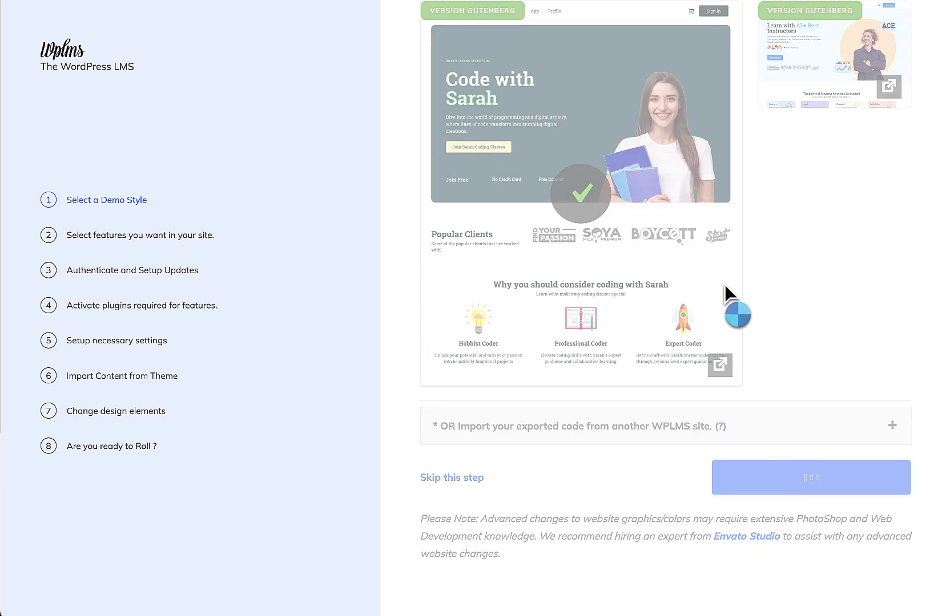
Deselect Revolution Slider, Elementor and LayerSlider, then continue to authentication
{"action": "scroll", "coordinate": [656, 342], "scroll_direction": "down", "scroll_amount": 15}
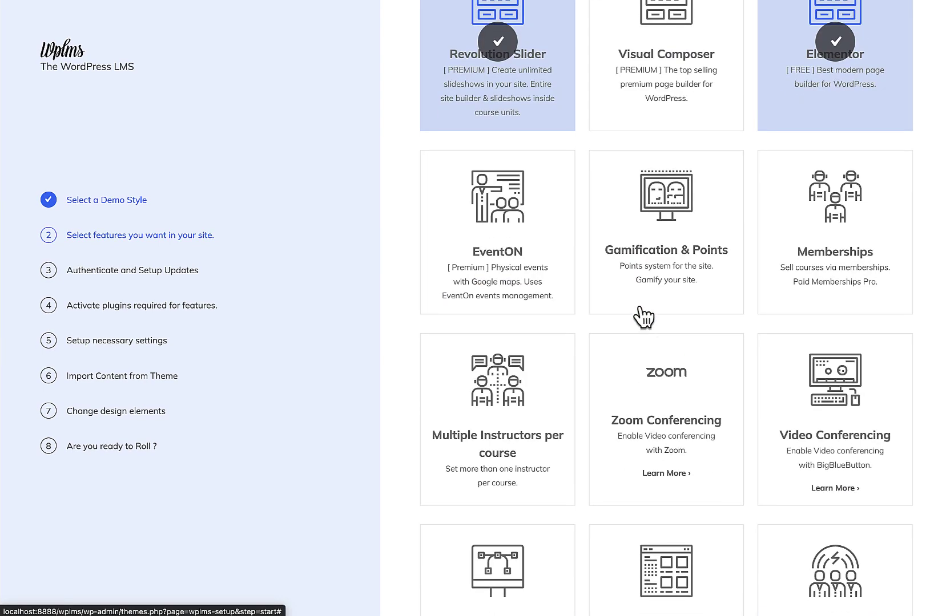
{"action": "scroll", "coordinate": [640, 317], "scroll_direction": "up", "scroll_amount": 5}
{"action": "scroll", "coordinate": [655, 375], "scroll_direction": "up", "scroll_amount": 2}
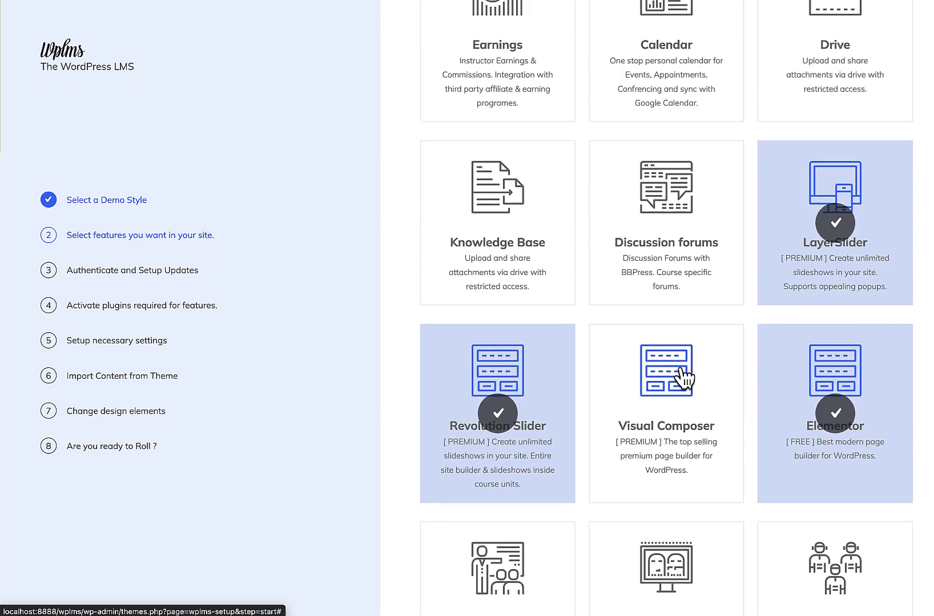
{"action": "left_click", "coordinate": [535, 442]}
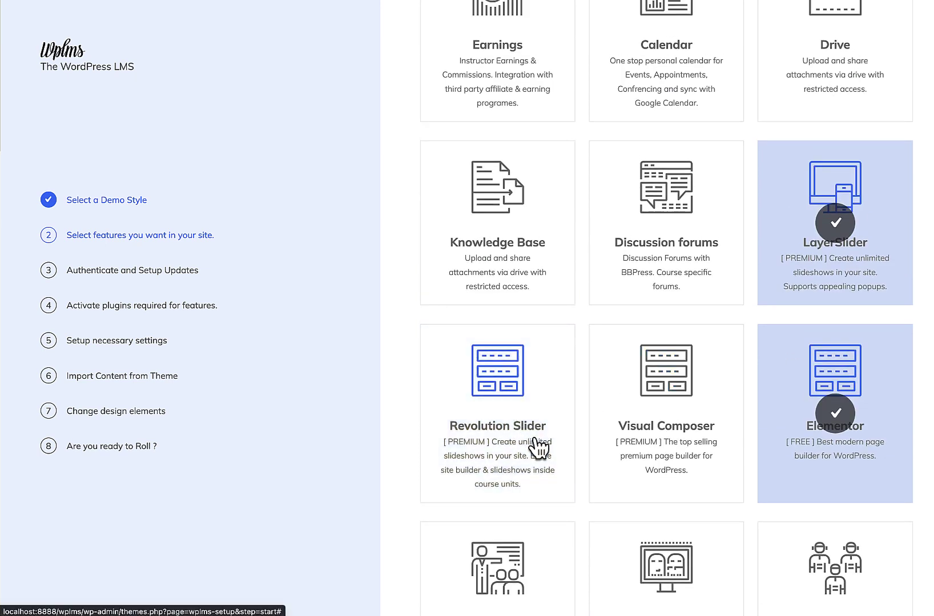
{"action": "left_click", "coordinate": [809, 438]}
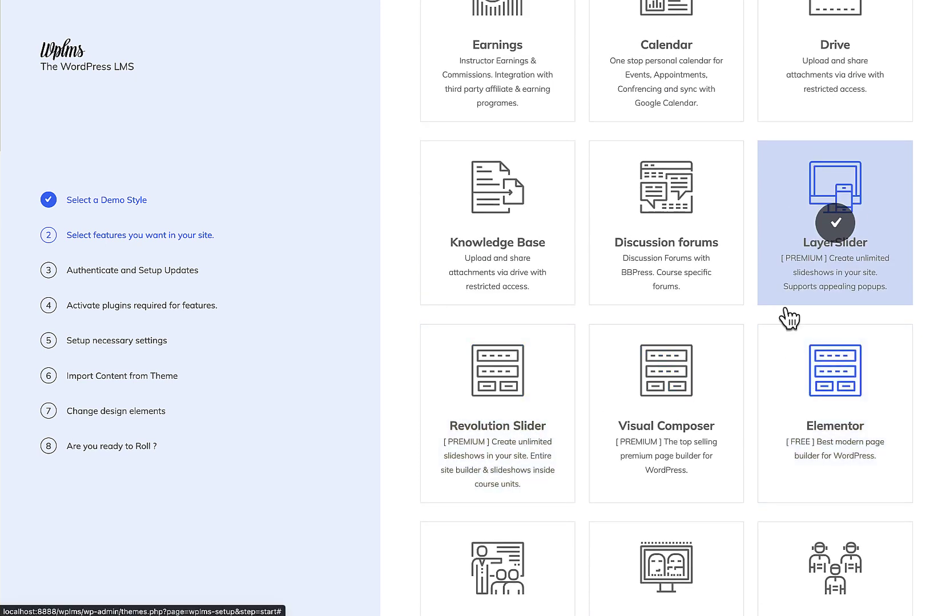
{"action": "left_click", "coordinate": [804, 274]}
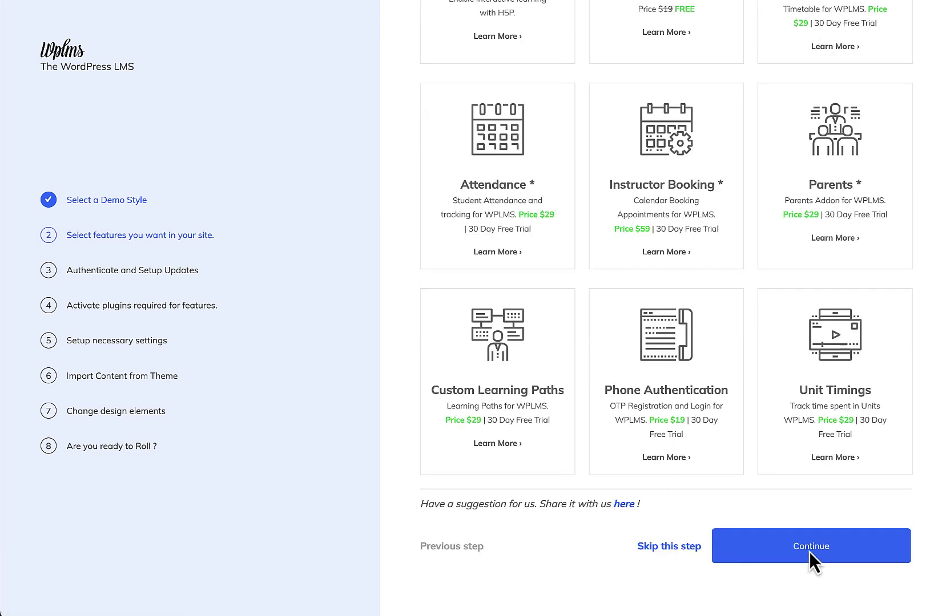
{"action": "left_click", "coordinate": [809, 549]}
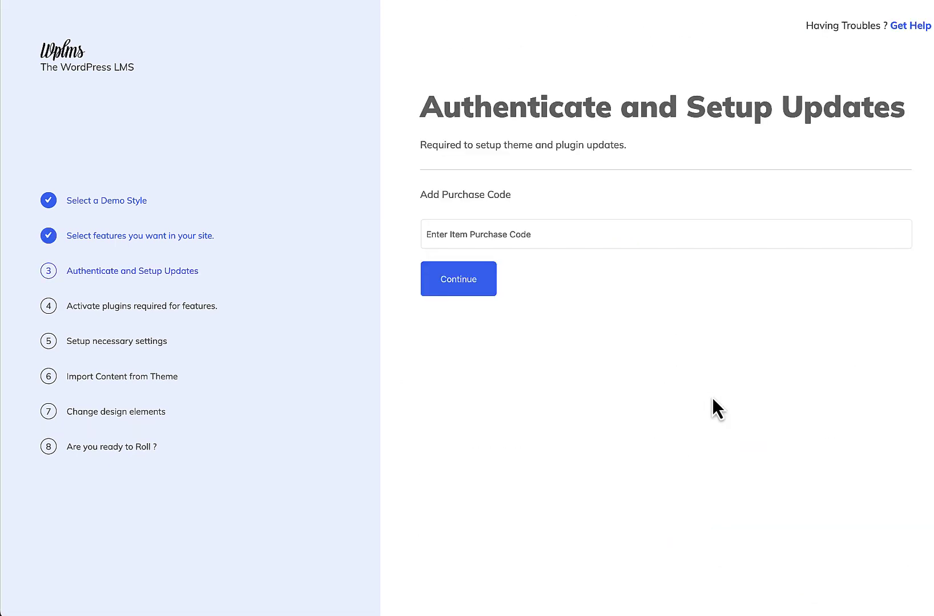
Activate updates with the purchase code and proceed to required plugins
{"action": "left_click", "coordinate": [538, 233]}
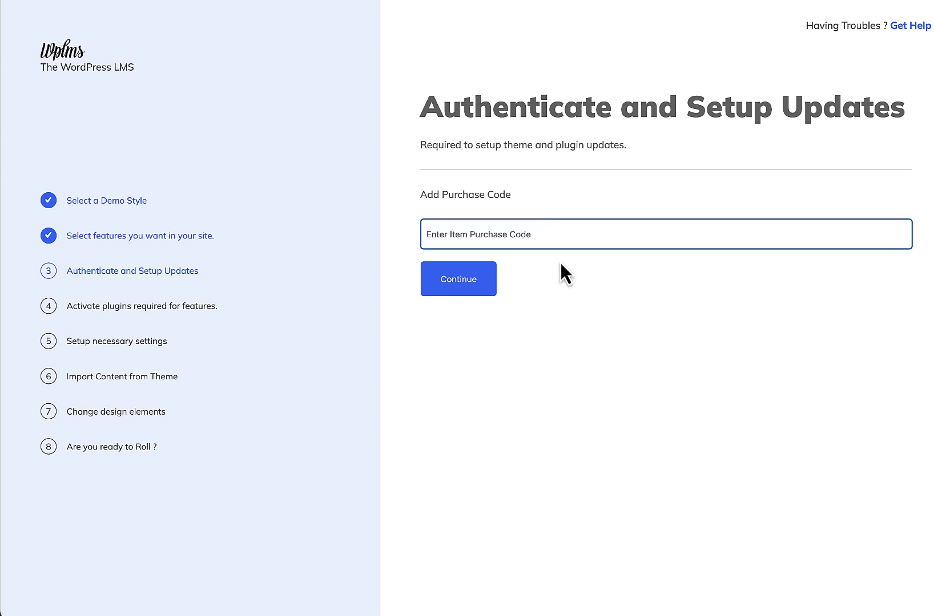
{"action": "key", "text": "Return"}
{"action": "left_click", "coordinate": [718, 205]}
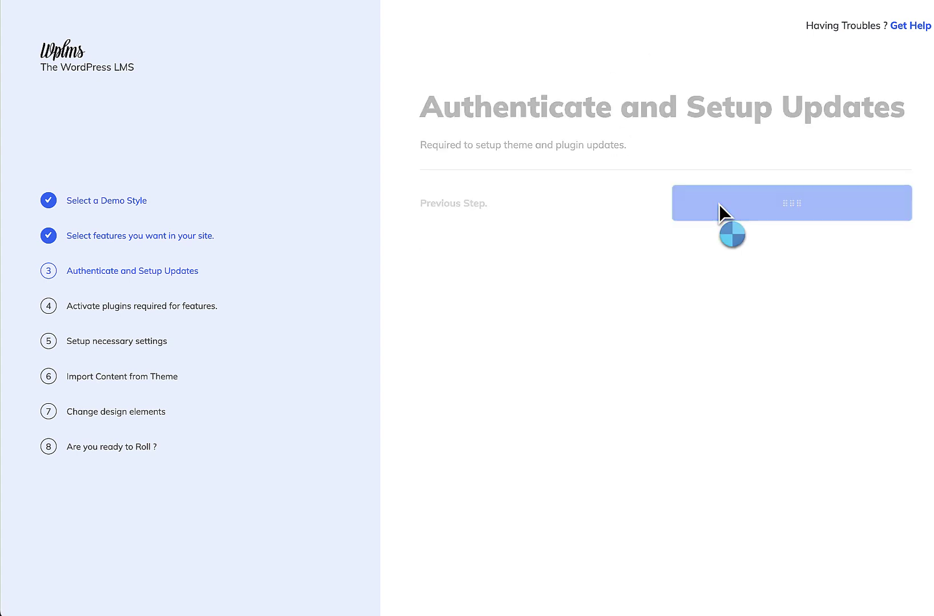
Start installing the required plugins and open a new browser tab
{"action": "left_click", "coordinate": [705, 347]}
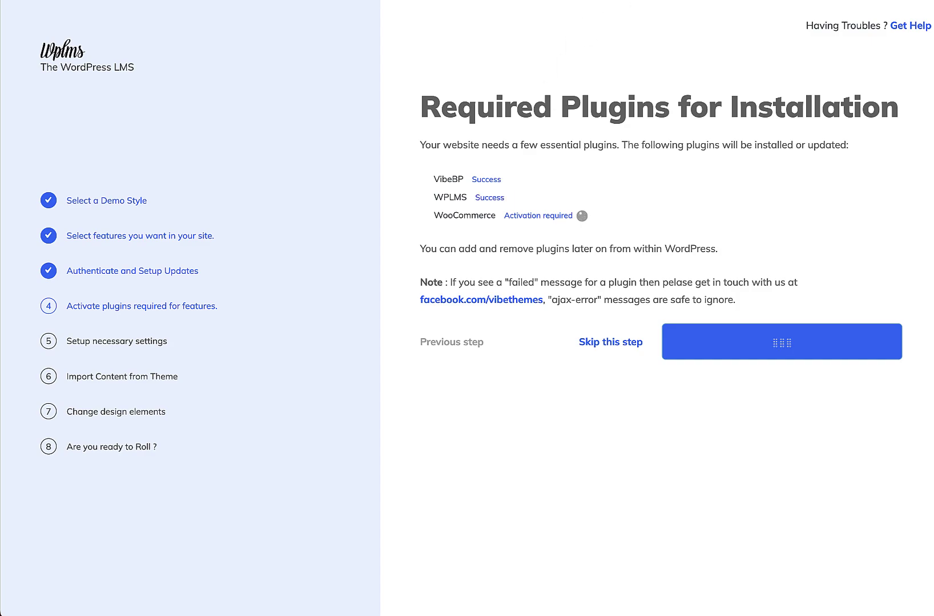
{"action": "key", "text": "super+t"}
In docs.wplms's fresh-install guide, select the WPLMS and VibeBP plugin download links
{"action": "type", "text": "docs.wplms"}
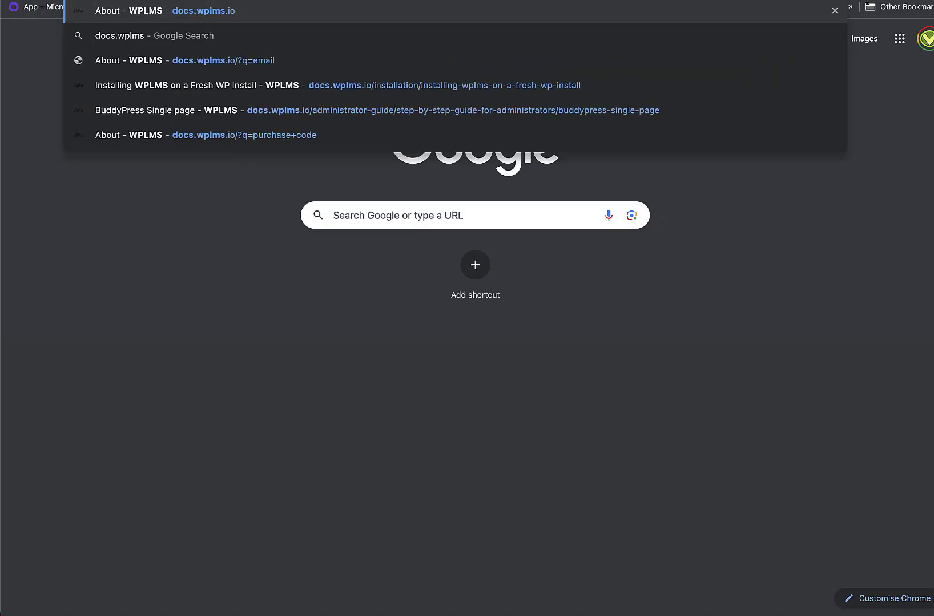
{"action": "key", "text": "Return"}
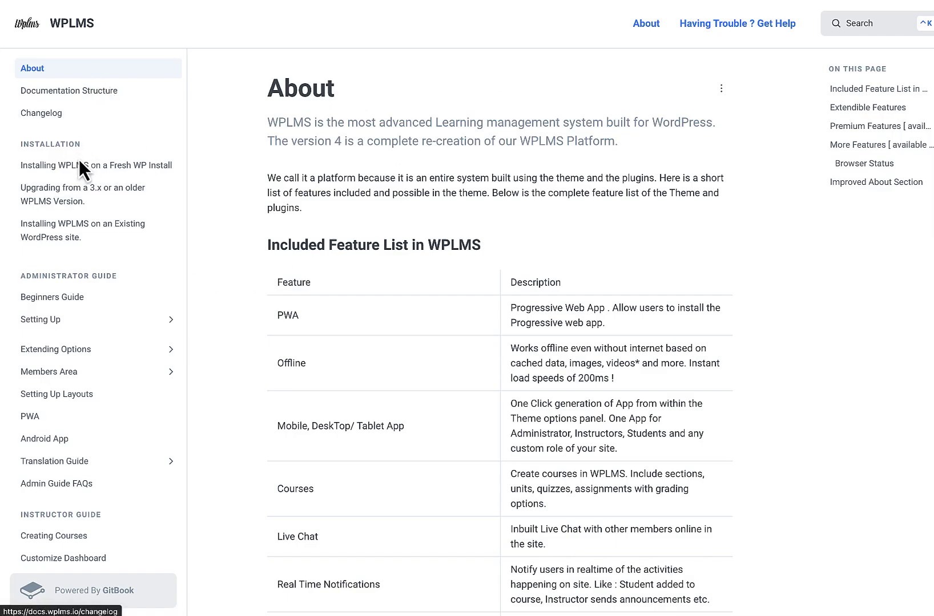
{"action": "left_click", "coordinate": [40, 169]}
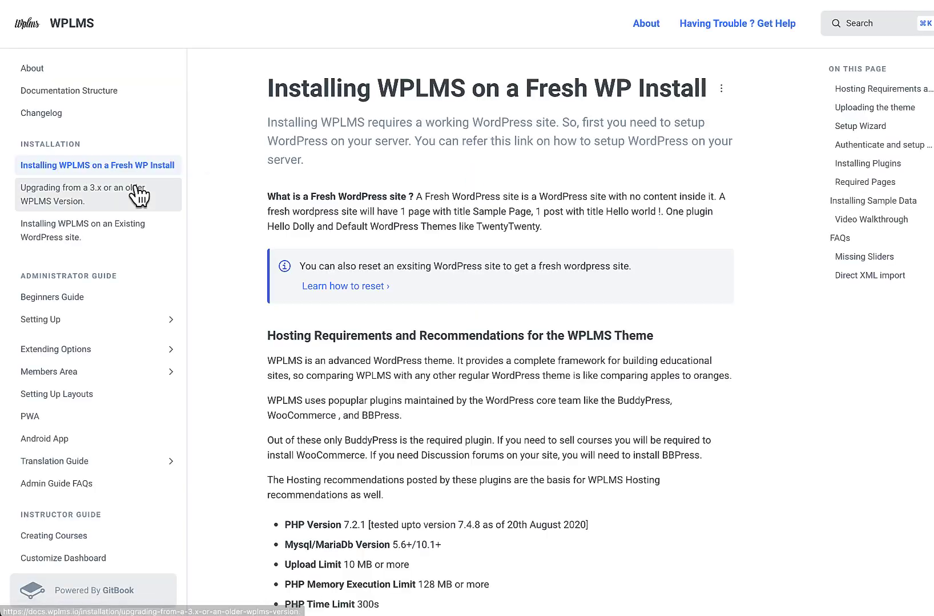
{"action": "left_click", "coordinate": [863, 169]}
{"action": "scroll", "coordinate": [522, 290], "scroll_direction": "down", "scroll_amount": 7}
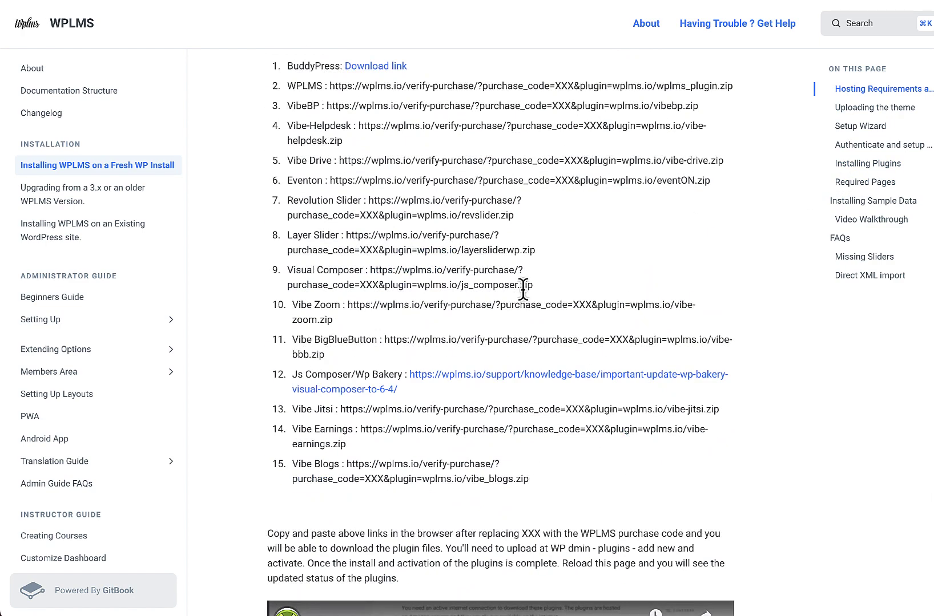
{"action": "scroll", "coordinate": [525, 285], "scroll_direction": "up", "scroll_amount": 2}
{"action": "left_click_drag", "start_coordinate": [332, 195], "coordinate": [713, 200]}
{"action": "left_click_drag", "start_coordinate": [327, 215], "coordinate": [717, 216]}
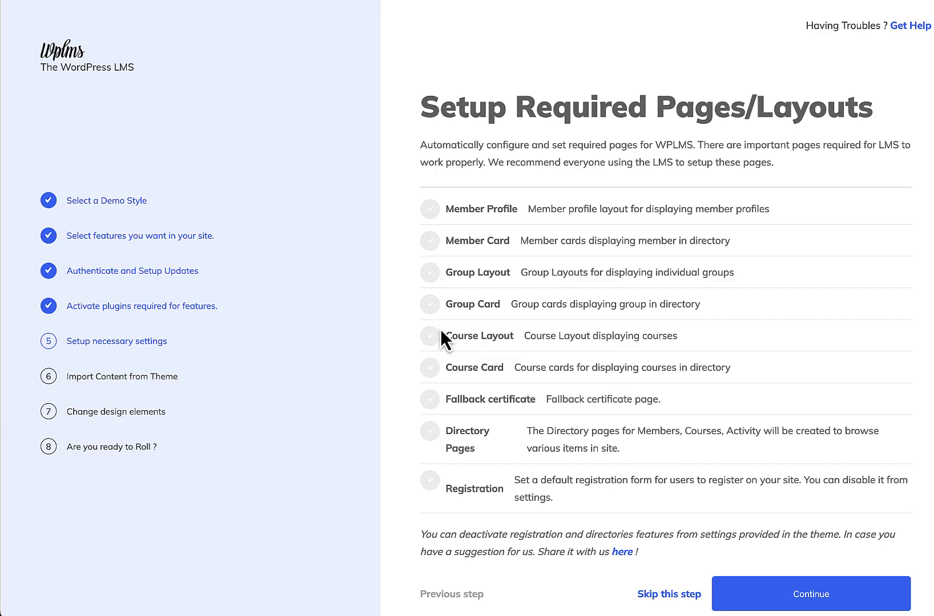
Create the required pages and layouts, checking the server error message
{"action": "left_click", "coordinate": [776, 596]}
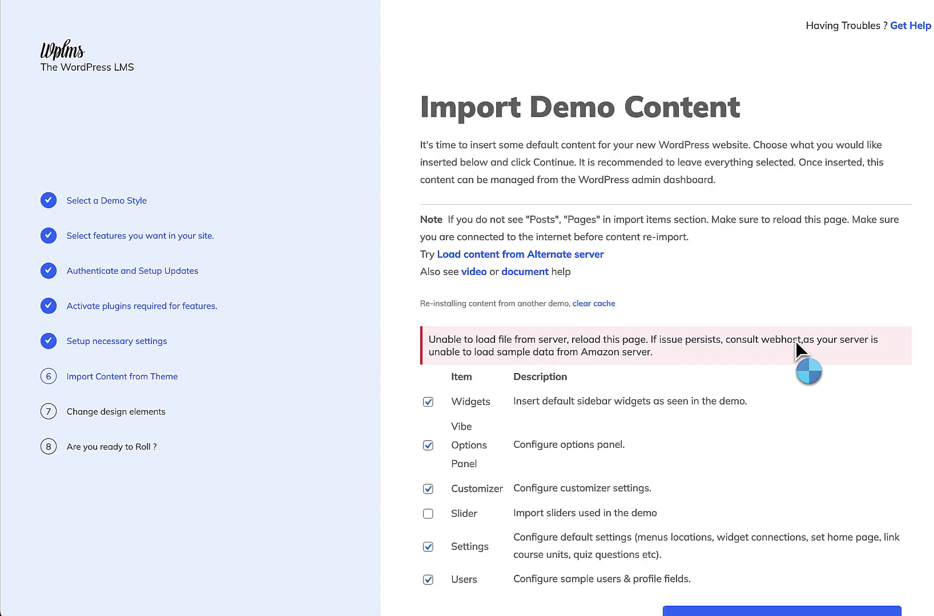
{"action": "scroll", "coordinate": [656, 171], "scroll_direction": "down", "scroll_amount": 2}
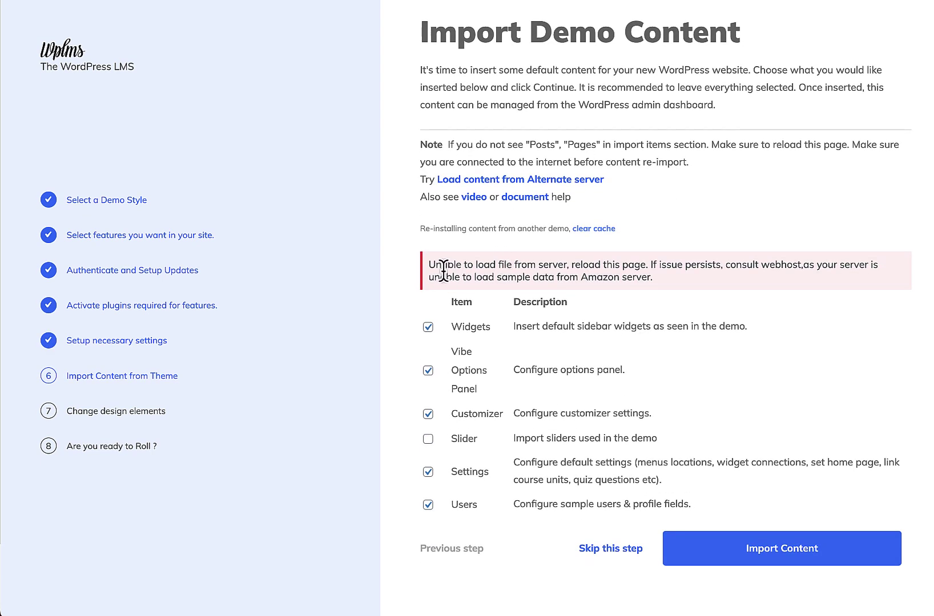
{"action": "left_click_drag", "start_coordinate": [443, 270], "coordinate": [645, 278]}
{"action": "left_click", "coordinate": [645, 278]}
Load demo content from the alternate server and import it
{"action": "left_click", "coordinate": [445, 182]}
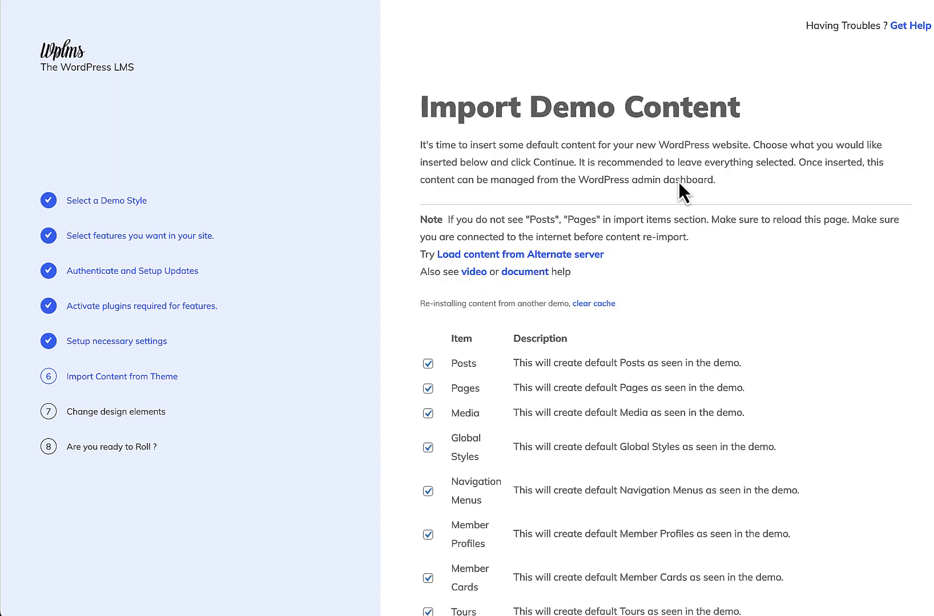
{"action": "scroll", "coordinate": [627, 217], "scroll_direction": "down", "scroll_amount": 5}
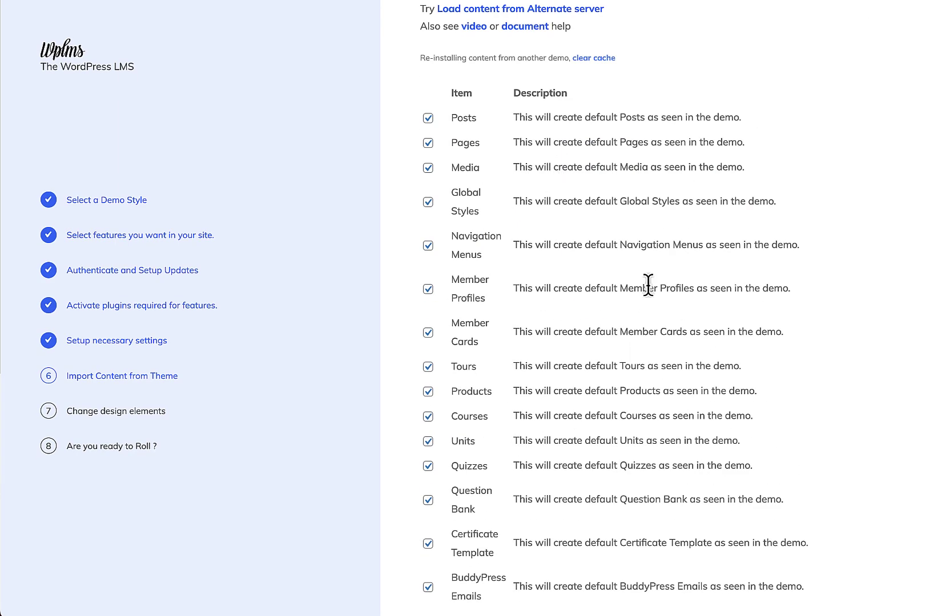
{"action": "scroll", "coordinate": [650, 296], "scroll_direction": "down", "scroll_amount": 7}
{"action": "left_click", "coordinate": [778, 549]}
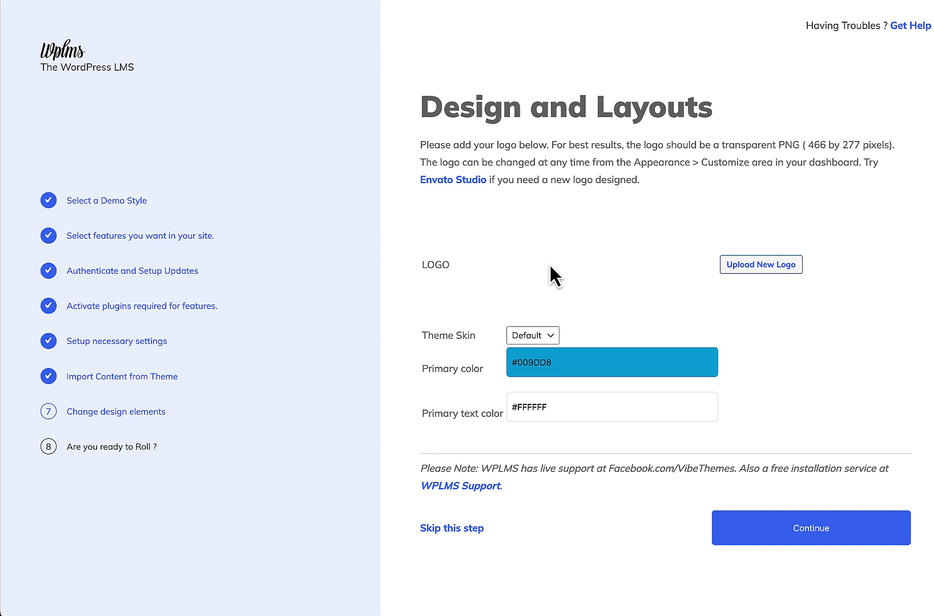
Set the site logo to the wplms image from the media library
{"action": "left_click", "coordinate": [739, 266]}
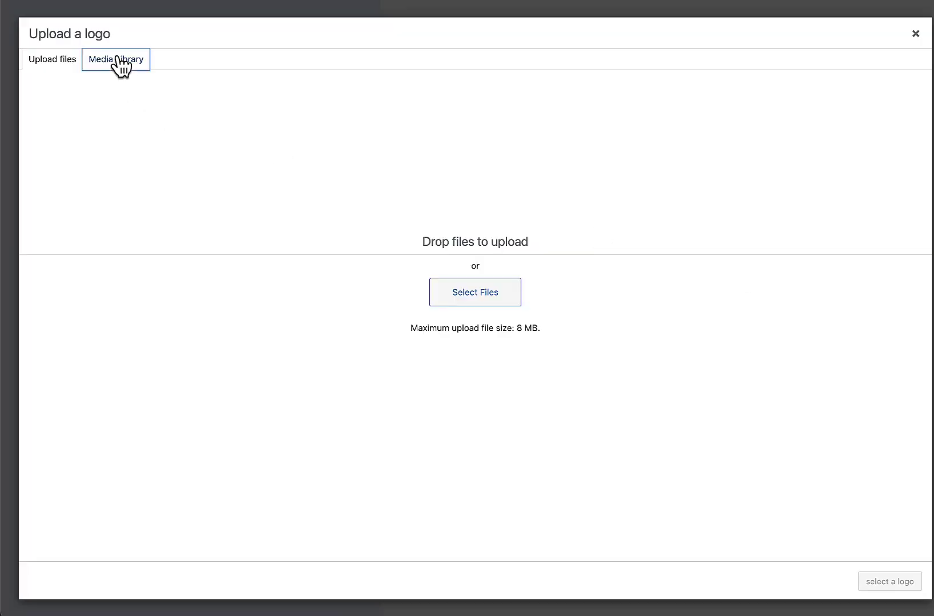
{"action": "left_click", "coordinate": [118, 60]}
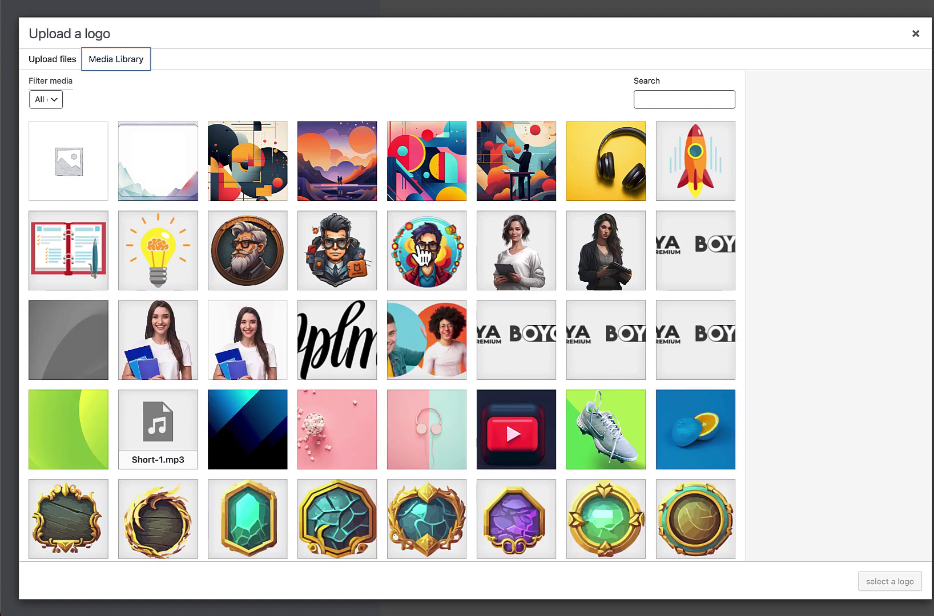
{"action": "left_click", "coordinate": [366, 365]}
{"action": "left_click", "coordinate": [889, 581]}
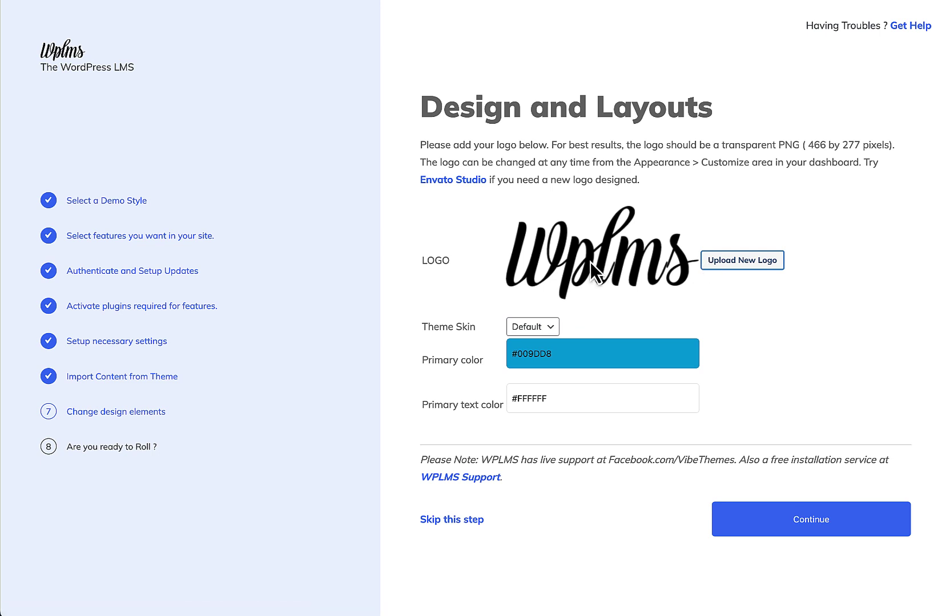
Keep the current primary colour and Default theme skin, and save the design settings
{"action": "left_click", "coordinate": [564, 353]}
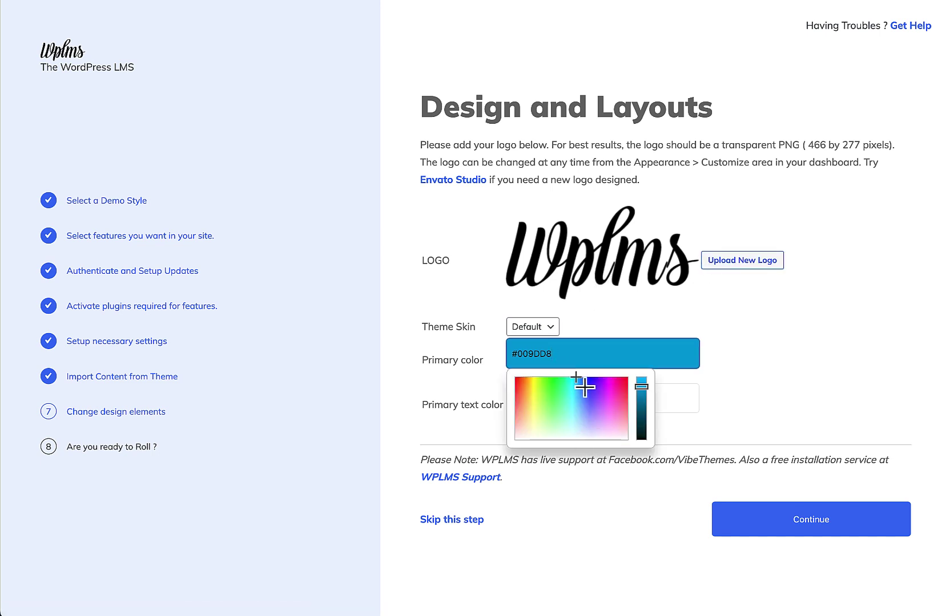
{"action": "left_click", "coordinate": [844, 364]}
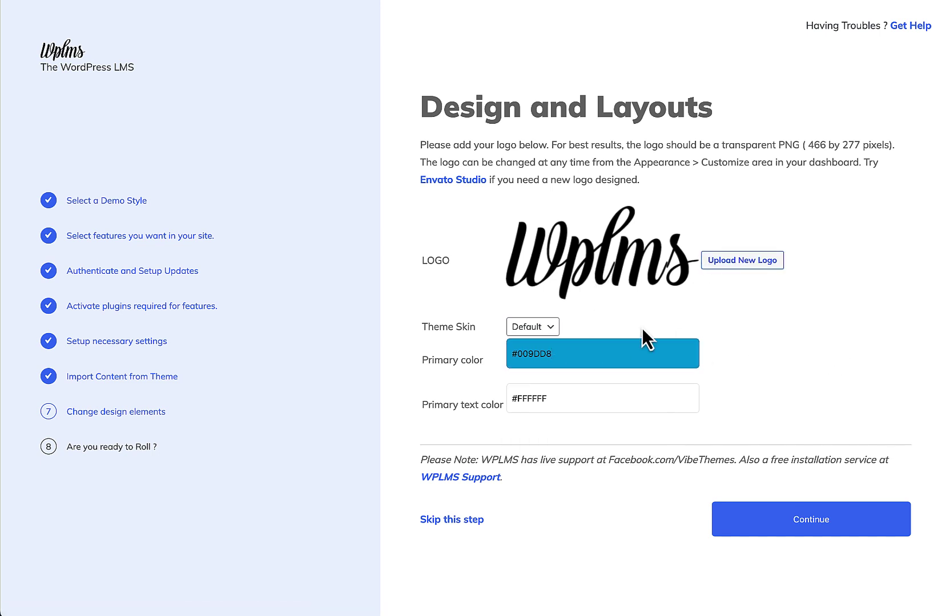
{"action": "left_click", "coordinate": [551, 334]}
{"action": "left_click", "coordinate": [828, 330]}
{"action": "left_click", "coordinate": [797, 514]}
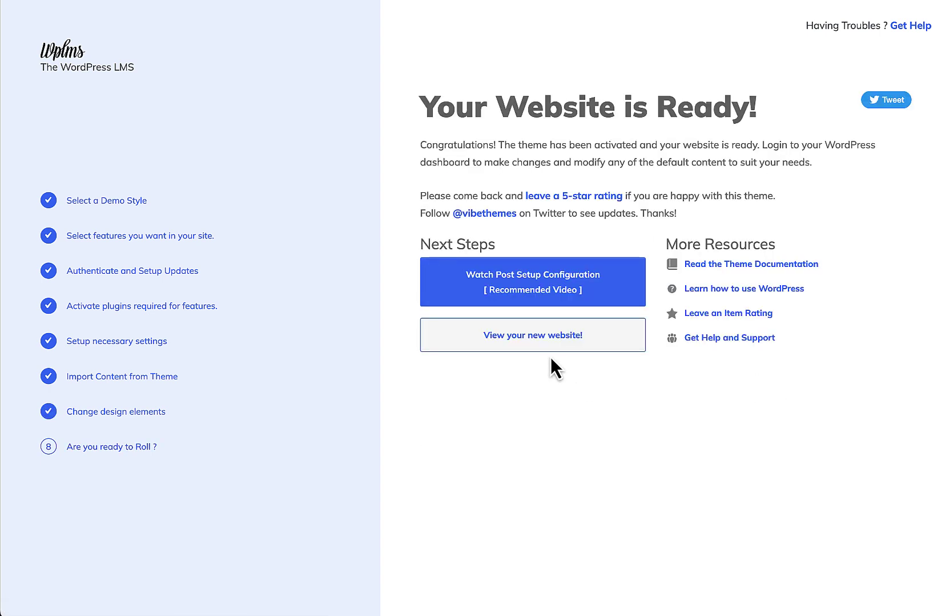
Open the new website and scroll through its homepage
{"action": "left_click", "coordinate": [536, 346]}
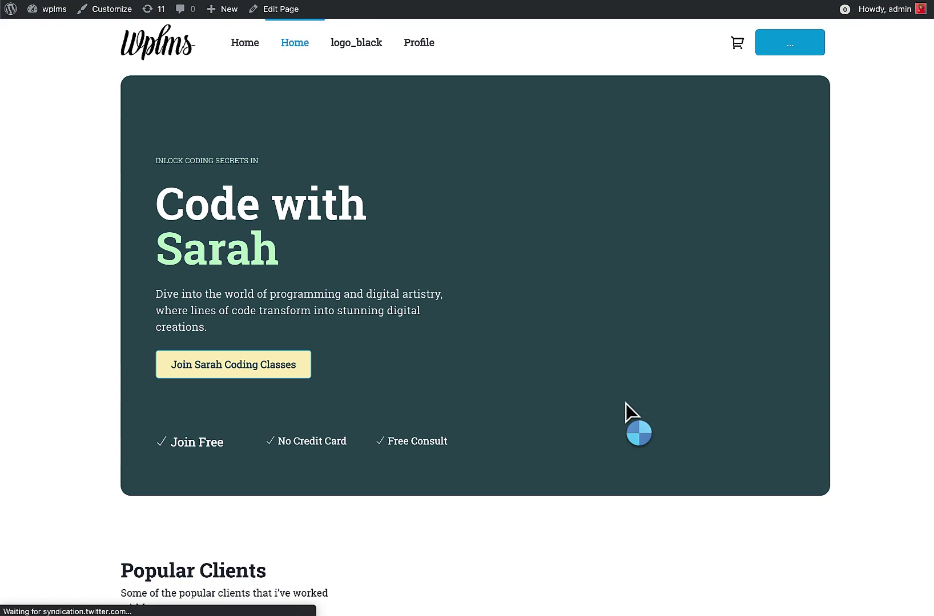
{"action": "scroll", "coordinate": [463, 313], "scroll_direction": "down", "scroll_amount": 20}
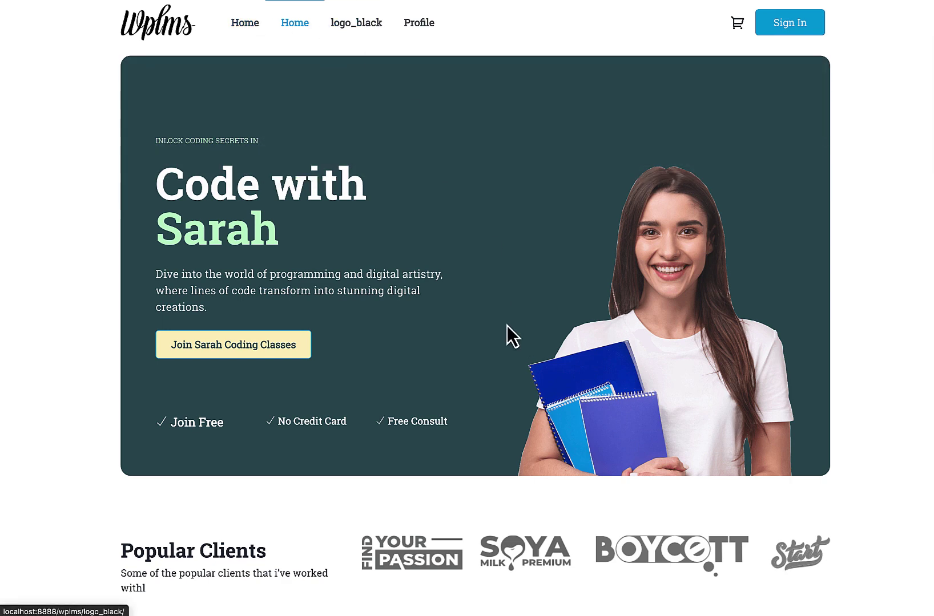
{"action": "scroll", "coordinate": [532, 245], "scroll_direction": "down", "scroll_amount": 7}
{"action": "scroll", "coordinate": [527, 248], "scroll_direction": "up", "scroll_amount": 7}
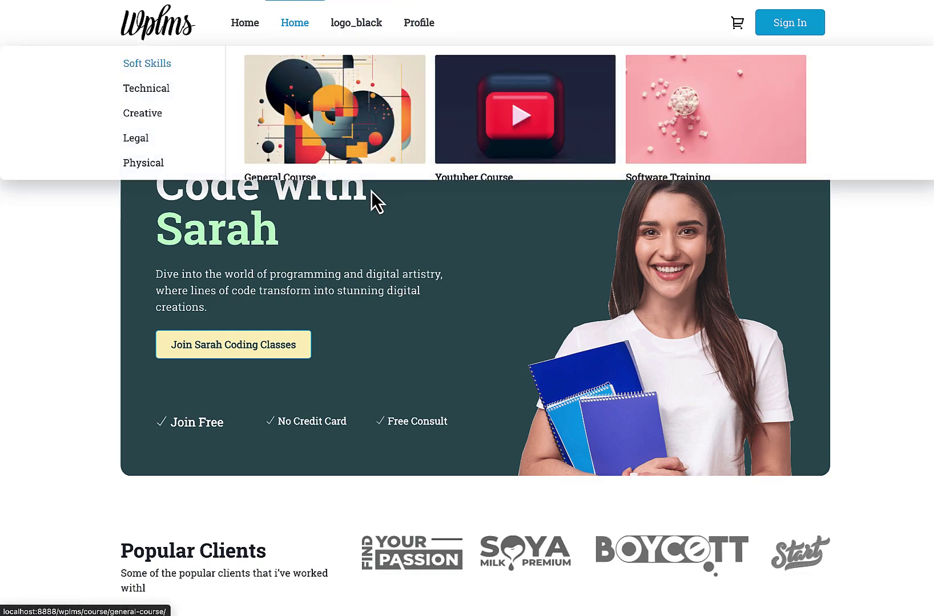
{"action": "scroll", "coordinate": [421, 317], "scroll_direction": "down", "scroll_amount": 10}
{"action": "scroll", "coordinate": [420, 316], "scroll_direction": "up", "scroll_amount": 4}
{"action": "scroll", "coordinate": [420, 317], "scroll_direction": "down", "scroll_amount": 13}
{"action": "scroll", "coordinate": [327, 281], "scroll_direction": "up", "scroll_amount": 7}
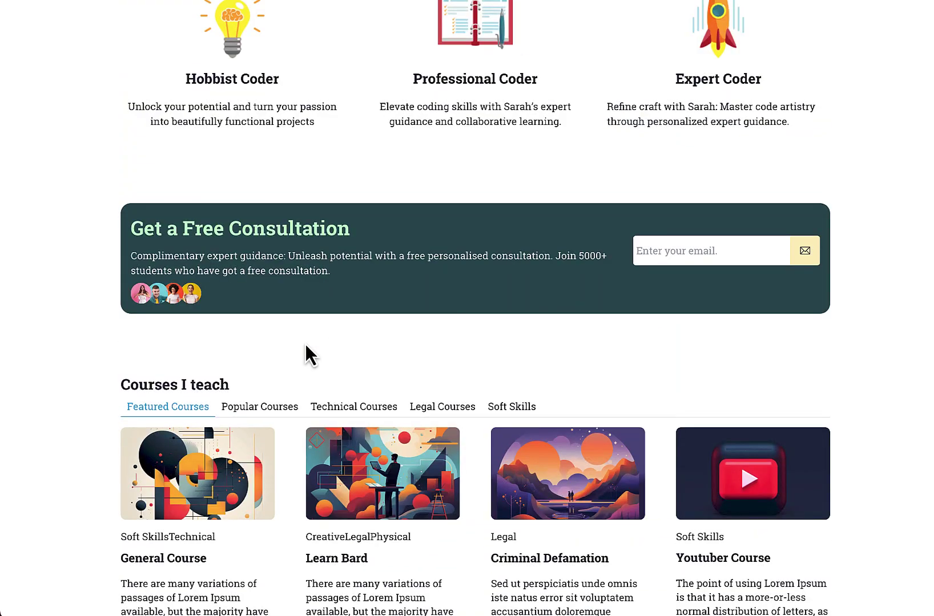
Switch the course listing between Popular and Technical Courses, then scroll back up
{"action": "left_click", "coordinate": [256, 407]}
{"action": "left_click", "coordinate": [354, 406]}
{"action": "scroll", "coordinate": [457, 328], "scroll_direction": "down", "scroll_amount": 4}
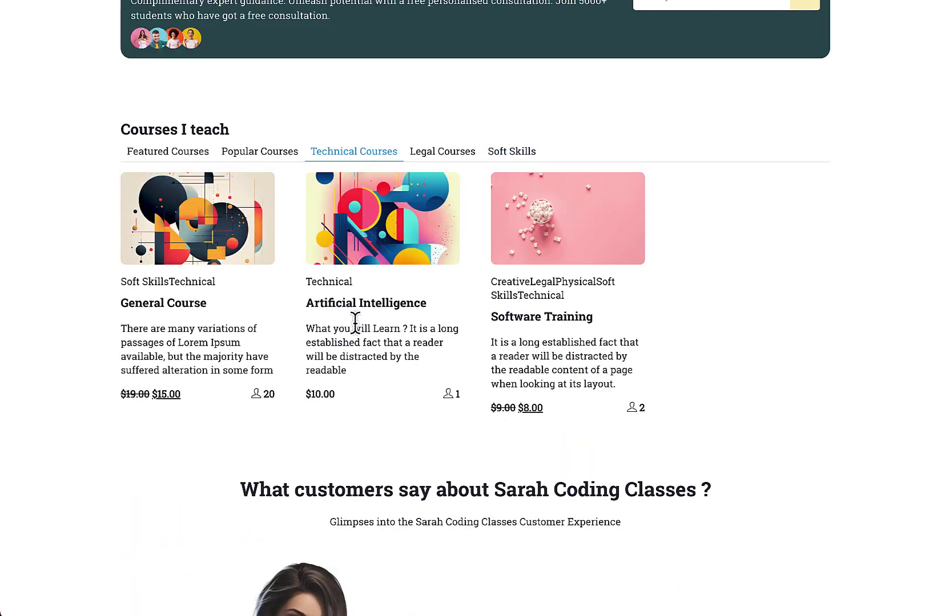
{"action": "scroll", "coordinate": [355, 323], "scroll_direction": "down", "scroll_amount": 12}
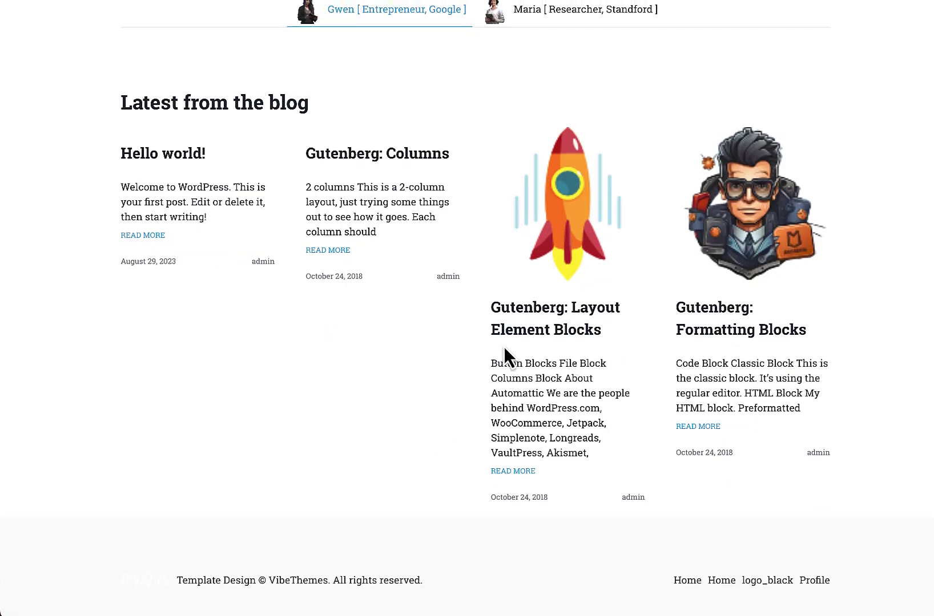
{"action": "scroll", "coordinate": [506, 359], "scroll_direction": "up", "scroll_amount": 15}
{"action": "mouse_move", "coordinate": [315, 26]}
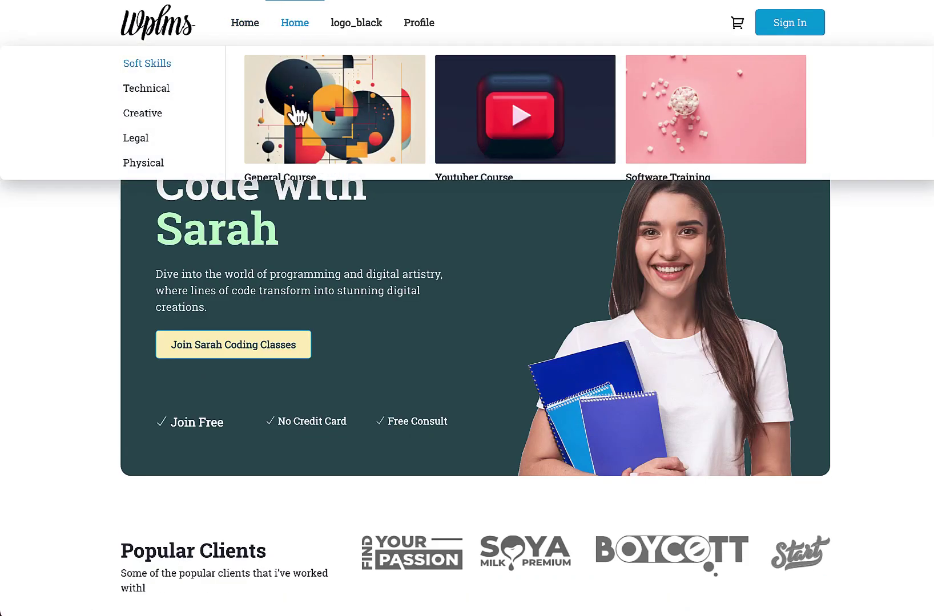
Open the General Course page and scroll through it
{"action": "left_click", "coordinate": [416, 118]}
{"action": "scroll", "coordinate": [382, 284], "scroll_direction": "down", "scroll_amount": 1}
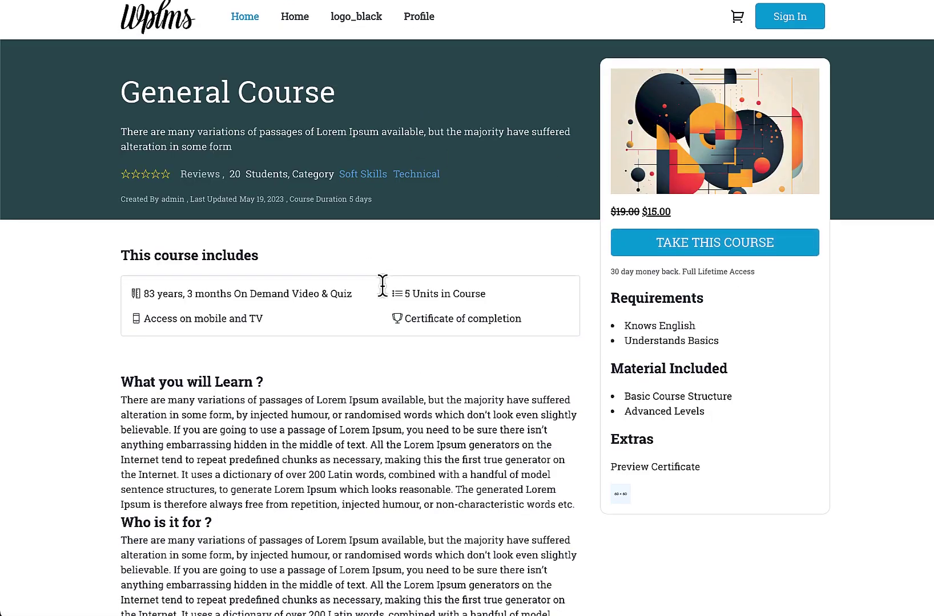
{"action": "scroll", "coordinate": [365, 294], "scroll_direction": "down", "scroll_amount": 10}
{"action": "scroll", "coordinate": [374, 302], "scroll_direction": "up", "scroll_amount": 10}
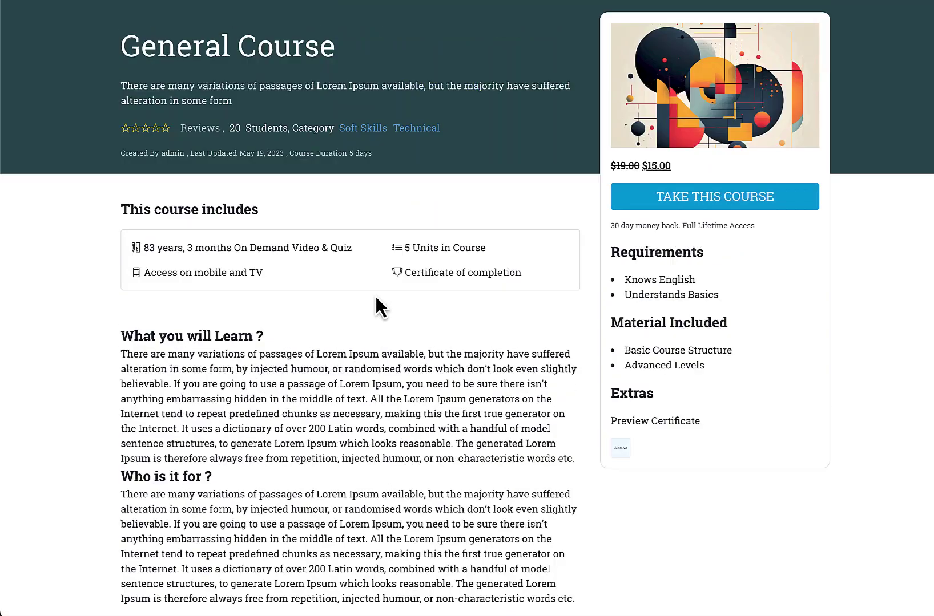
{"action": "scroll", "coordinate": [375, 295], "scroll_direction": "up", "scroll_amount": 1}
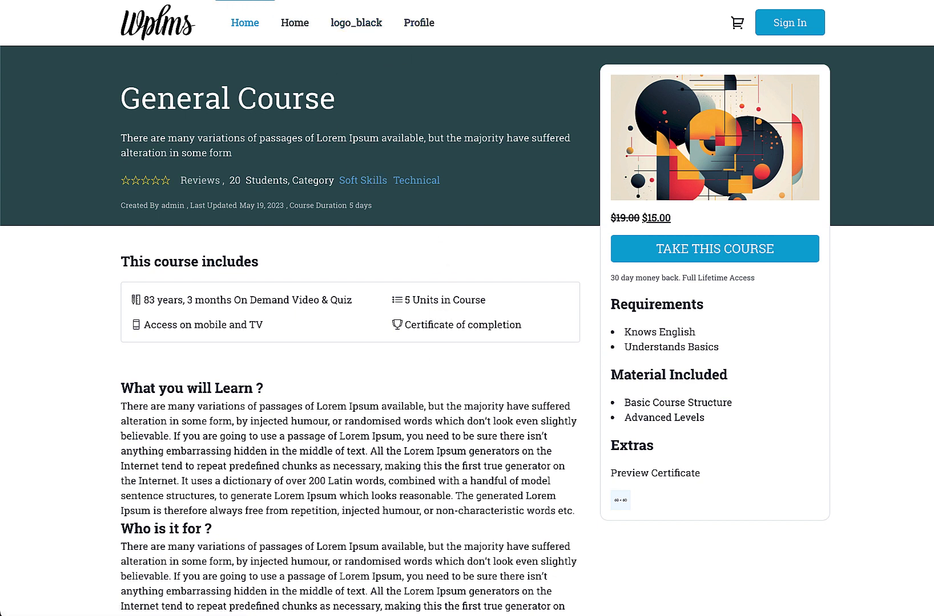
Go to a member profile via /members and view its Qualifications, Experience, Teaching Style and Reviews sections
{"action": "type", "text": "members"}
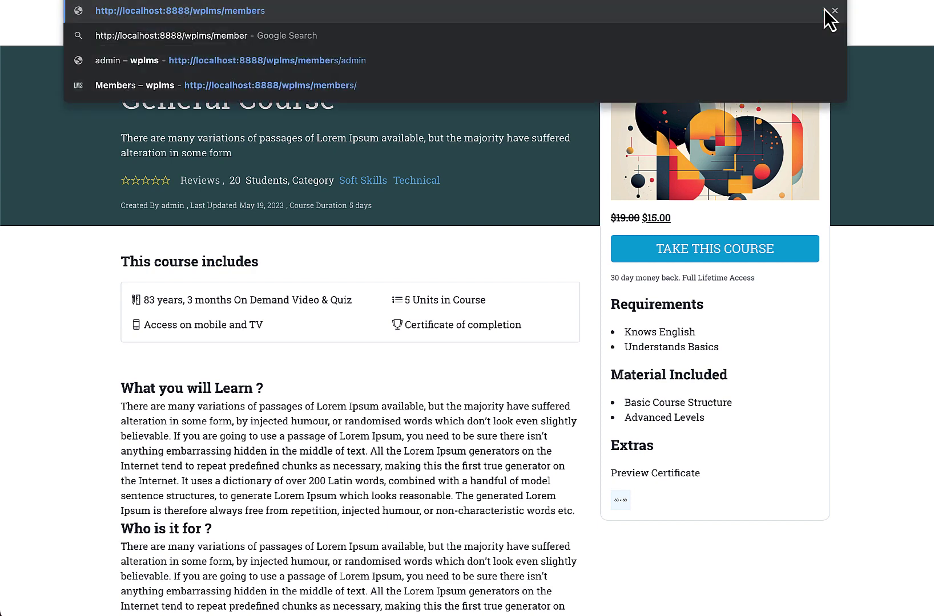
{"action": "key", "text": "Down"}
{"action": "key", "text": "Return"}
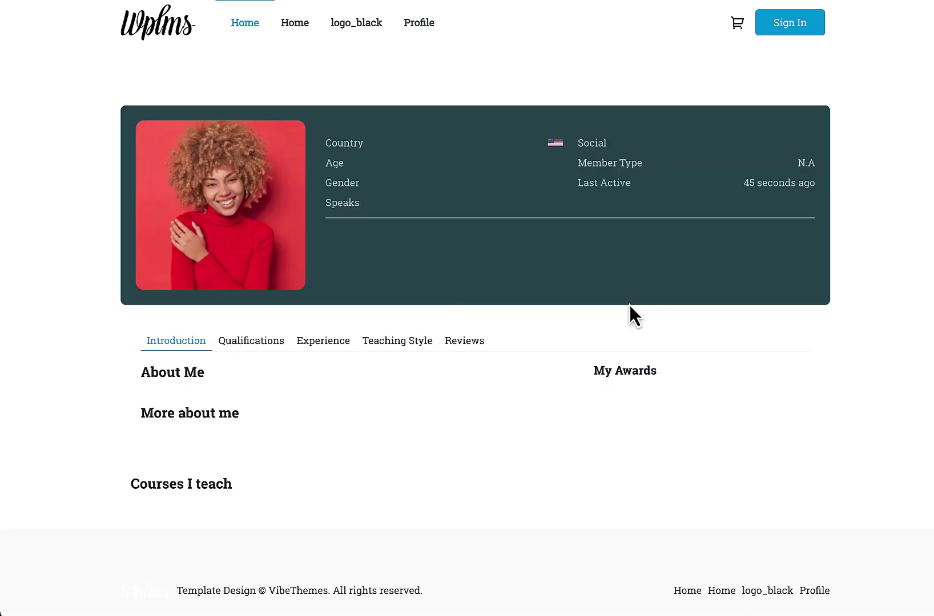
{"action": "left_click", "coordinate": [233, 355]}
{"action": "left_click", "coordinate": [323, 357]}
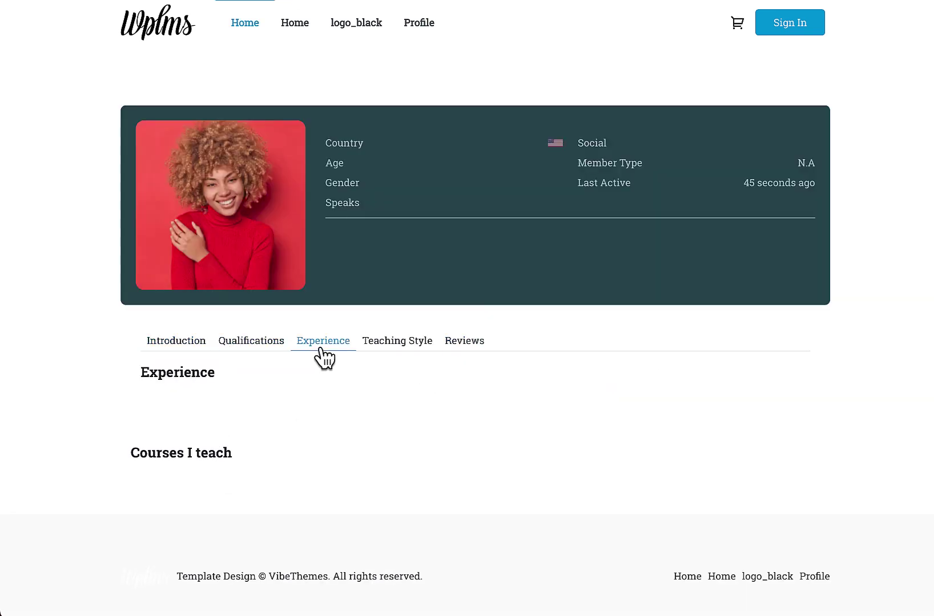
{"action": "left_click", "coordinate": [400, 348]}
{"action": "left_click", "coordinate": [472, 344]}
{"action": "left_click", "coordinate": [191, 343]}
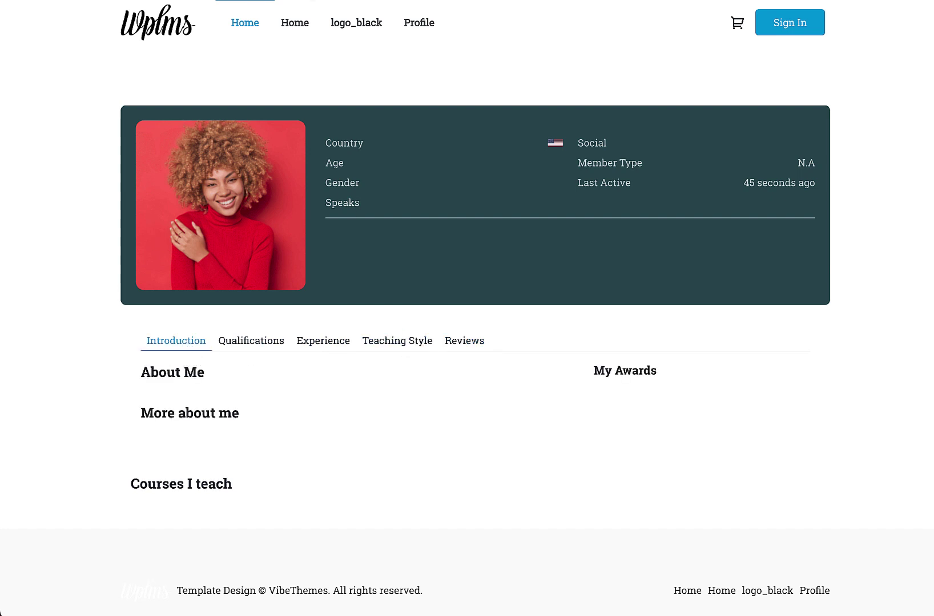
{"action": "left_click", "coordinate": [389, 3]}
{"action": "key", "text": "Escape"}
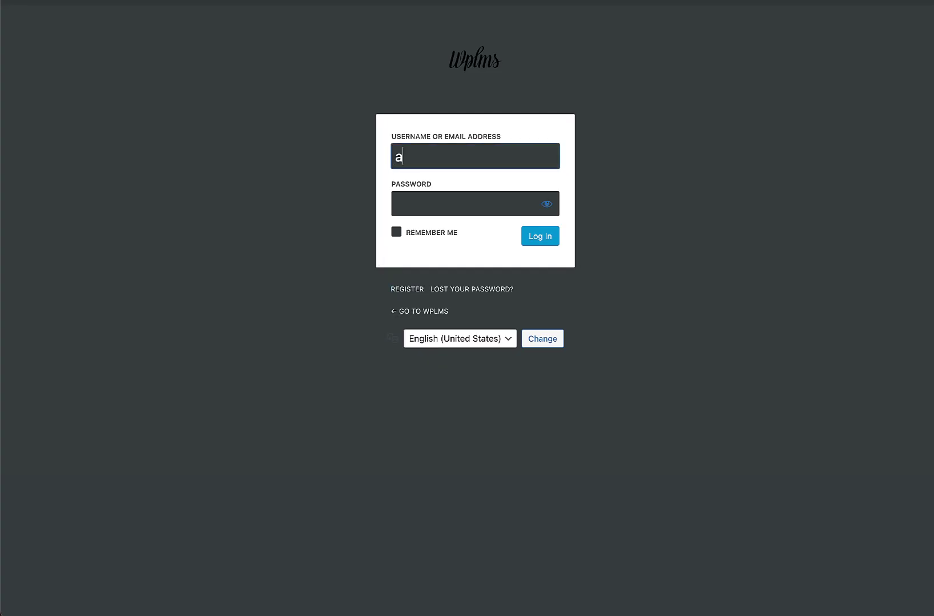
Sign in with the administrator username and password
{"action": "key", "text": "Tab"}
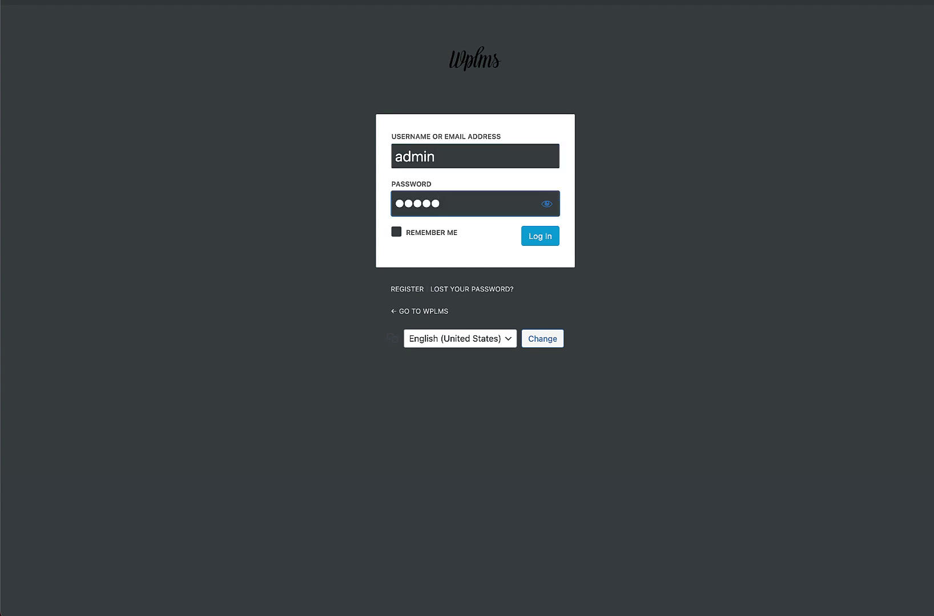
{"action": "key", "text": "Return"}
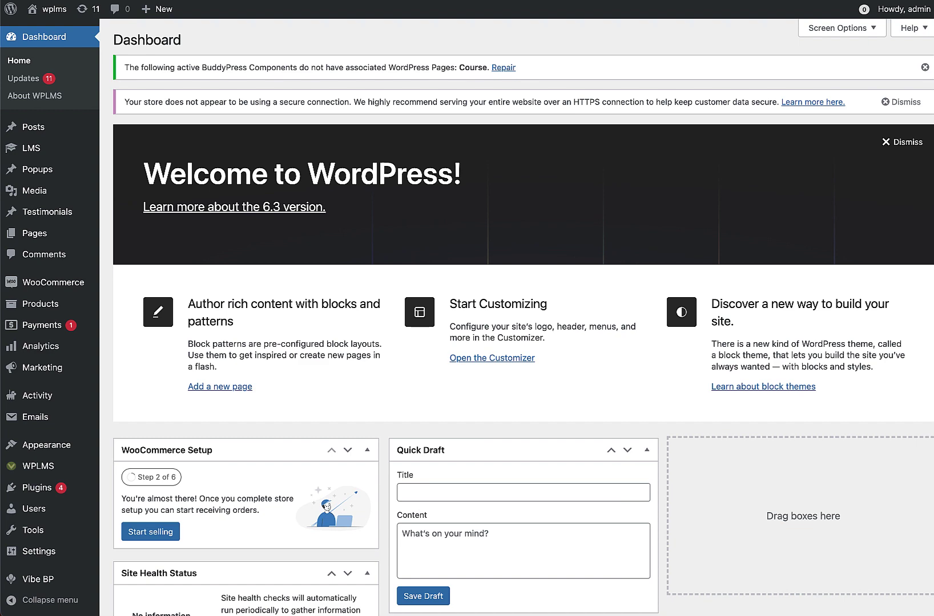
Visit the public site from the admin bar and scroll down
{"action": "mouse_move", "coordinate": [60, 11]}
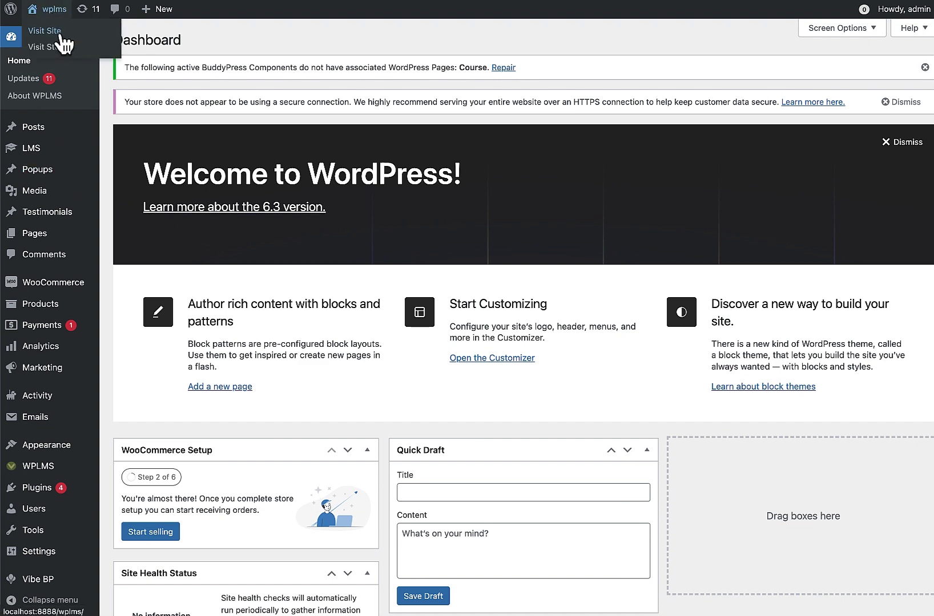
{"action": "left_click", "coordinate": [61, 34]}
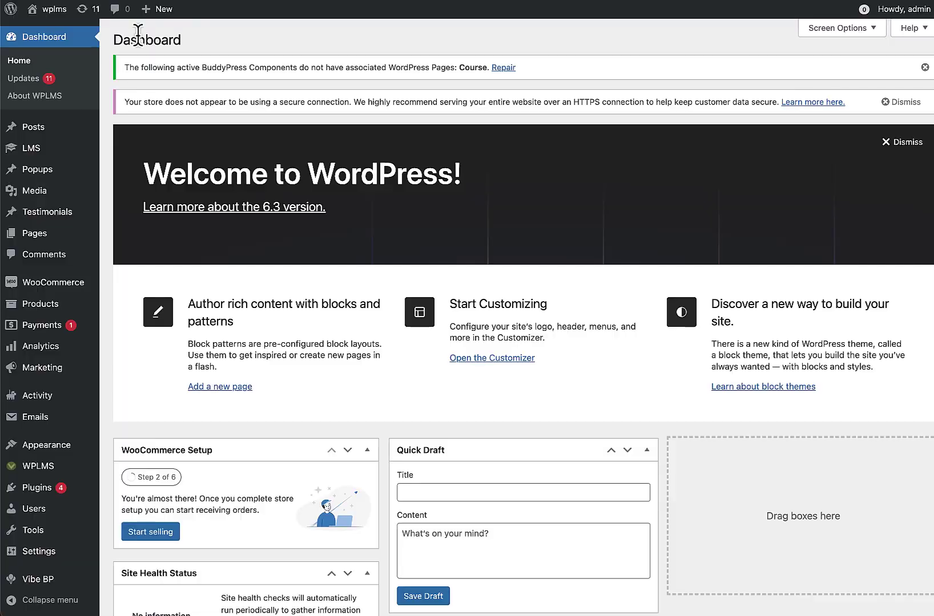
{"action": "scroll", "coordinate": [156, 508], "scroll_direction": "down", "scroll_amount": 10}
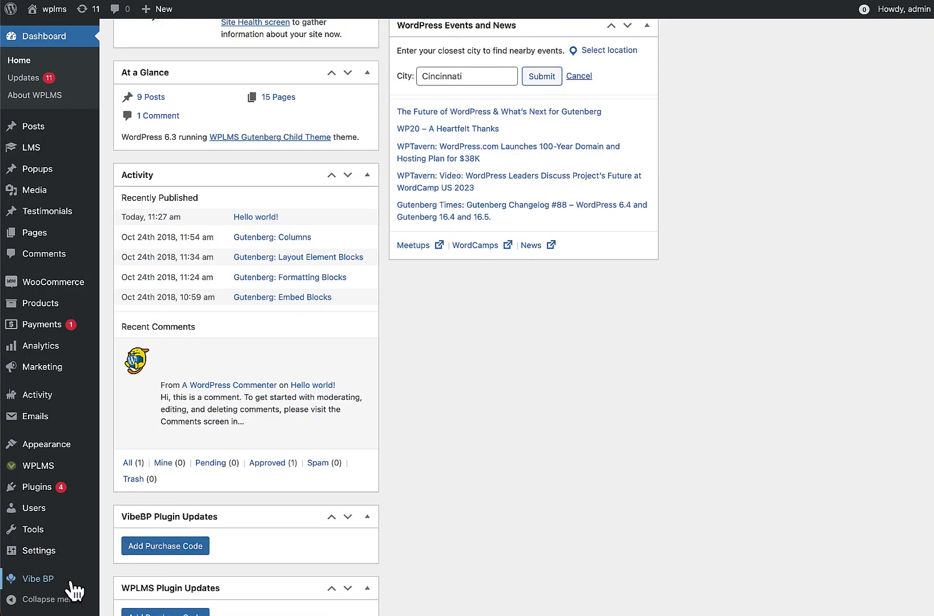
Open the Vibe BP settings and save the general settings
{"action": "mouse_move", "coordinate": [71, 581]}
{"action": "left_click", "coordinate": [134, 565]}
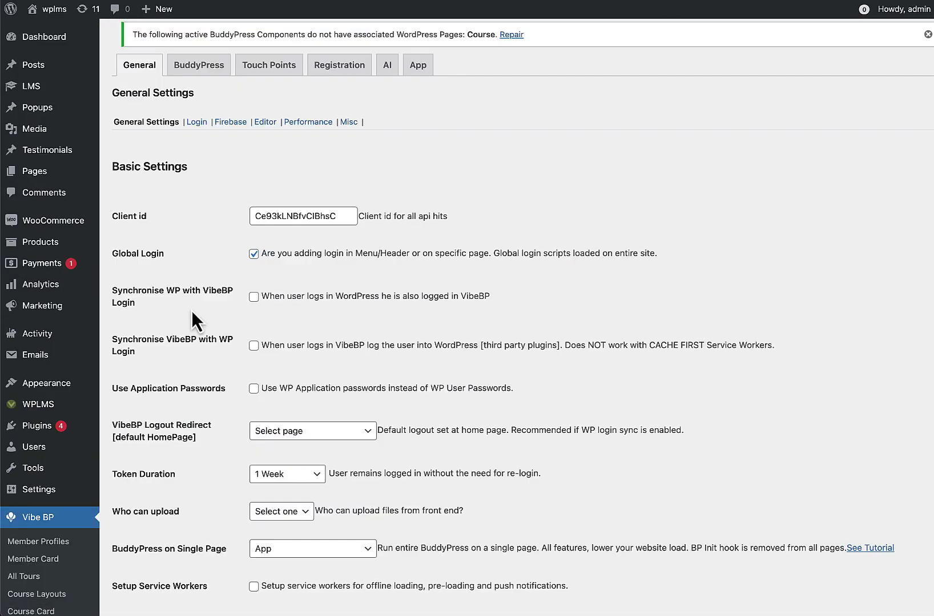
{"action": "scroll", "coordinate": [488, 318], "scroll_direction": "down", "scroll_amount": 3}
{"action": "scroll", "coordinate": [489, 318], "scroll_direction": "down", "scroll_amount": 2}
{"action": "left_click_drag", "start_coordinate": [124, 439], "coordinate": [221, 444]}
{"action": "left_click", "coordinate": [144, 568]}
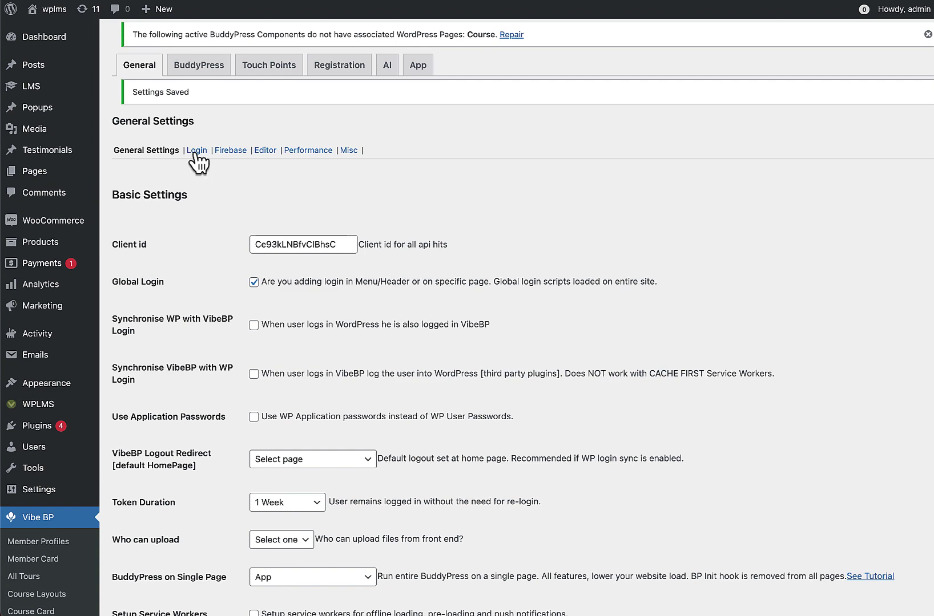
Review the Login settings, then check the BuddyPress tab's empty Default Member choices
{"action": "left_click", "coordinate": [196, 151]}
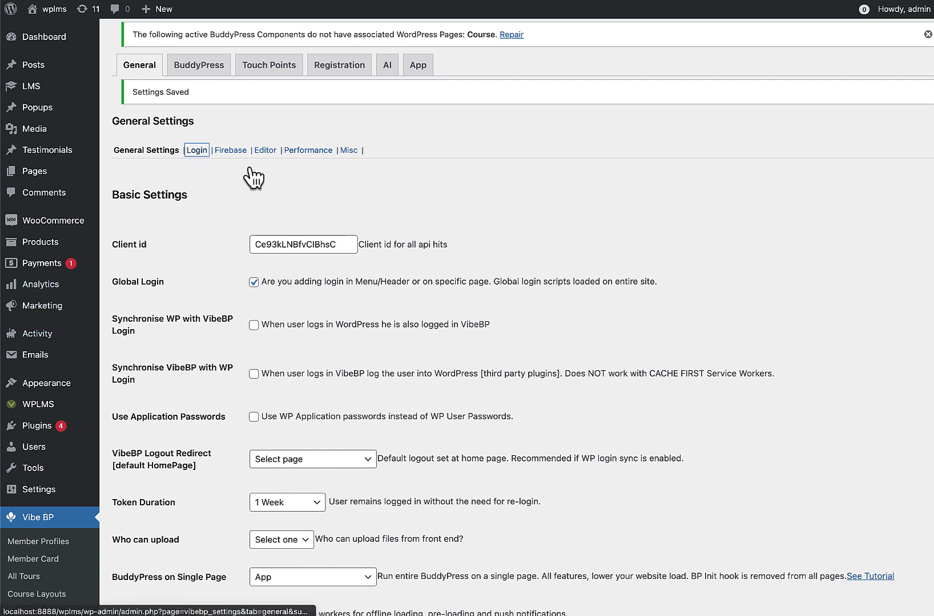
{"action": "scroll", "coordinate": [357, 437], "scroll_direction": "down", "scroll_amount": 9}
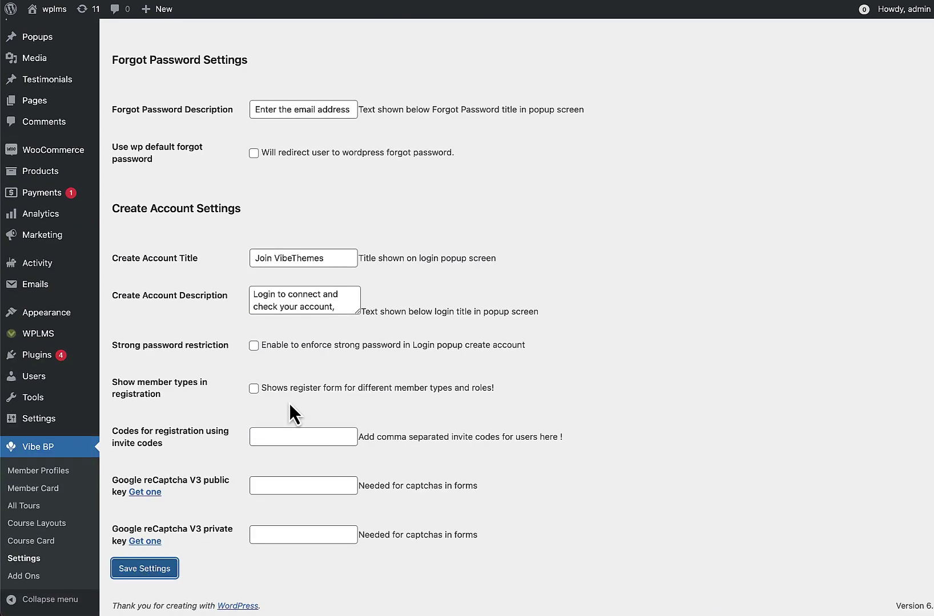
{"action": "scroll", "coordinate": [378, 291], "scroll_direction": "up", "scroll_amount": 5}
{"action": "scroll", "coordinate": [378, 289], "scroll_direction": "up", "scroll_amount": 5}
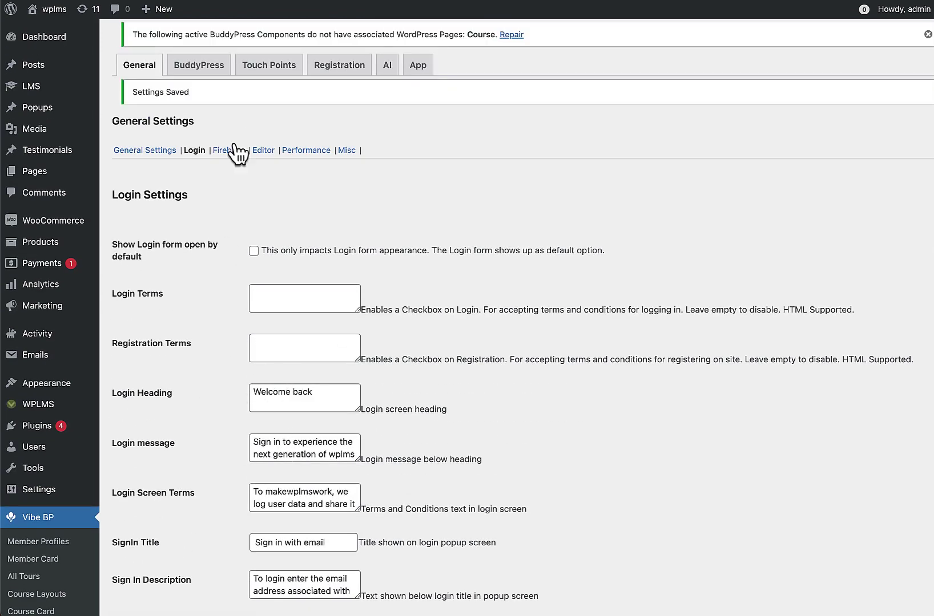
{"action": "left_click", "coordinate": [202, 69]}
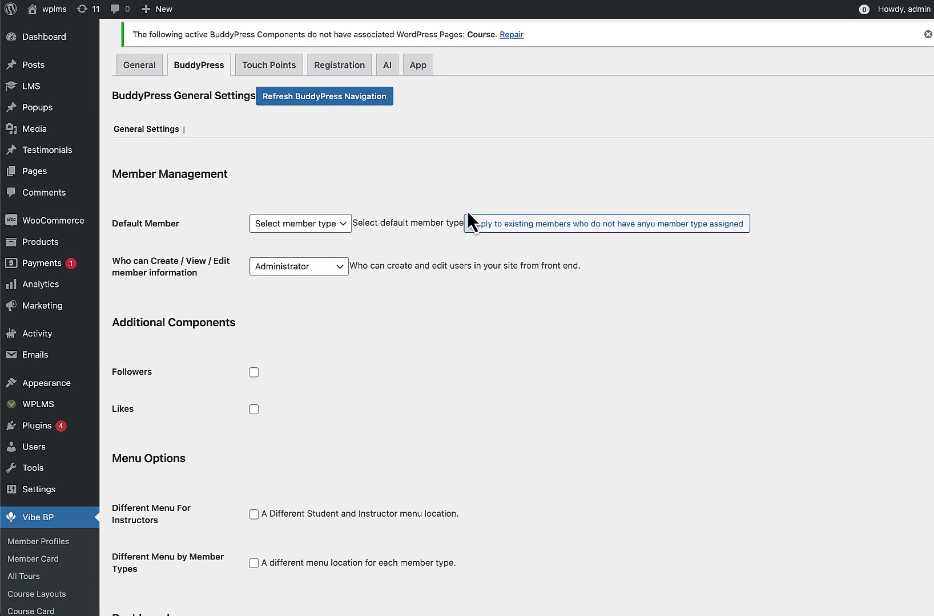
{"action": "left_click", "coordinate": [334, 231]}
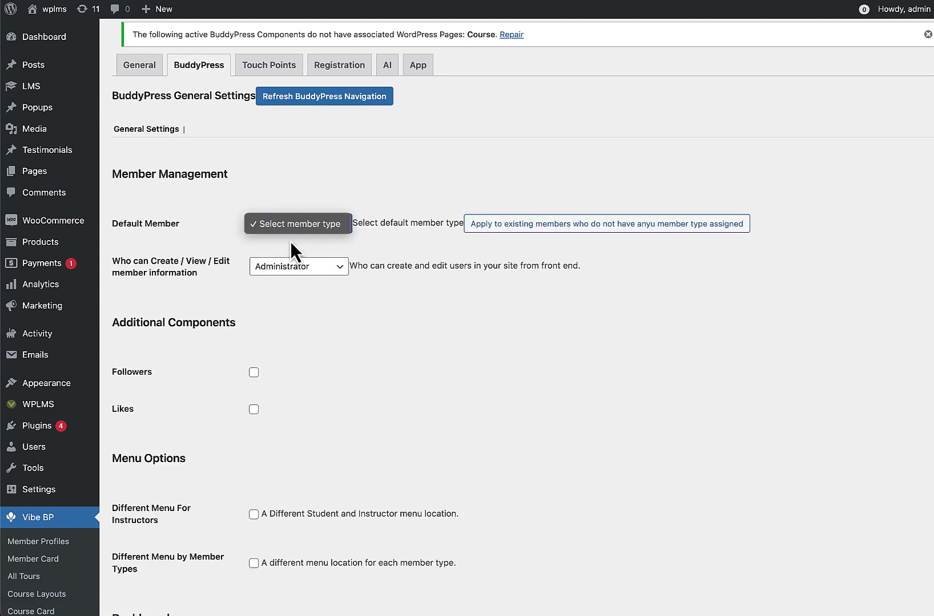
{"action": "key", "text": "Escape"}
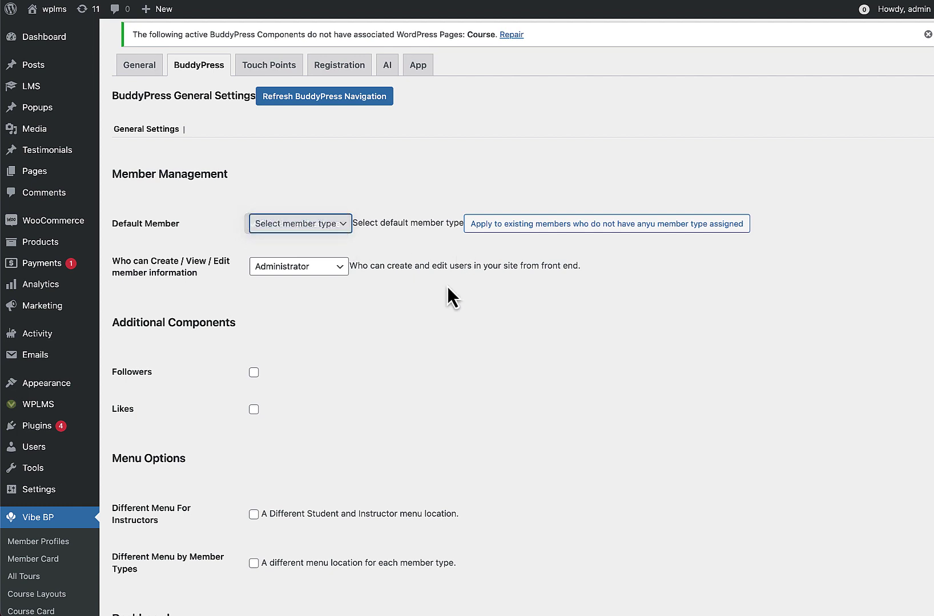
Open the Users > Member Types admin page
{"action": "mouse_move", "coordinate": [34, 447]}
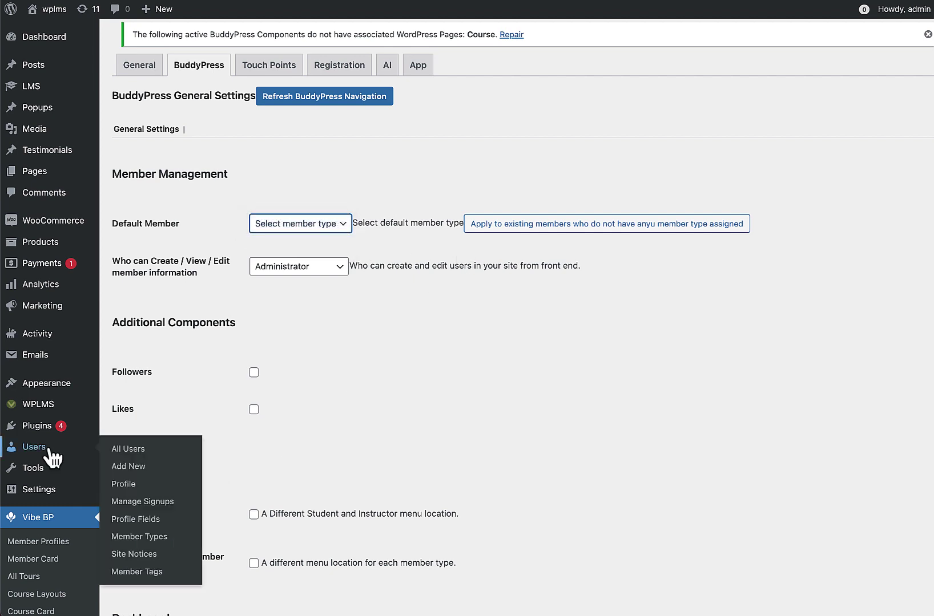
{"action": "left_click", "coordinate": [137, 540]}
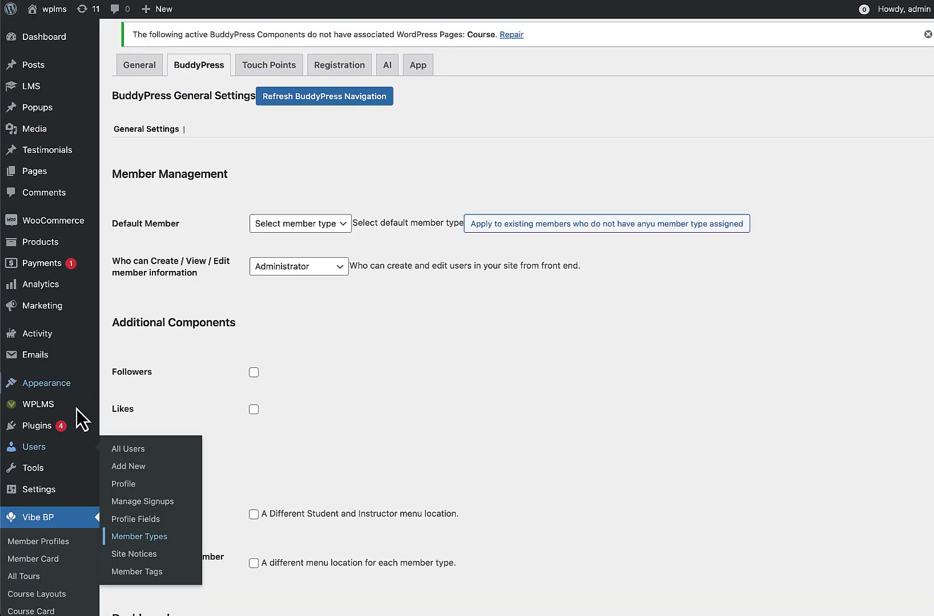
{"action": "mouse_move", "coordinate": [35, 447]}
{"action": "left_click", "coordinate": [122, 536]}
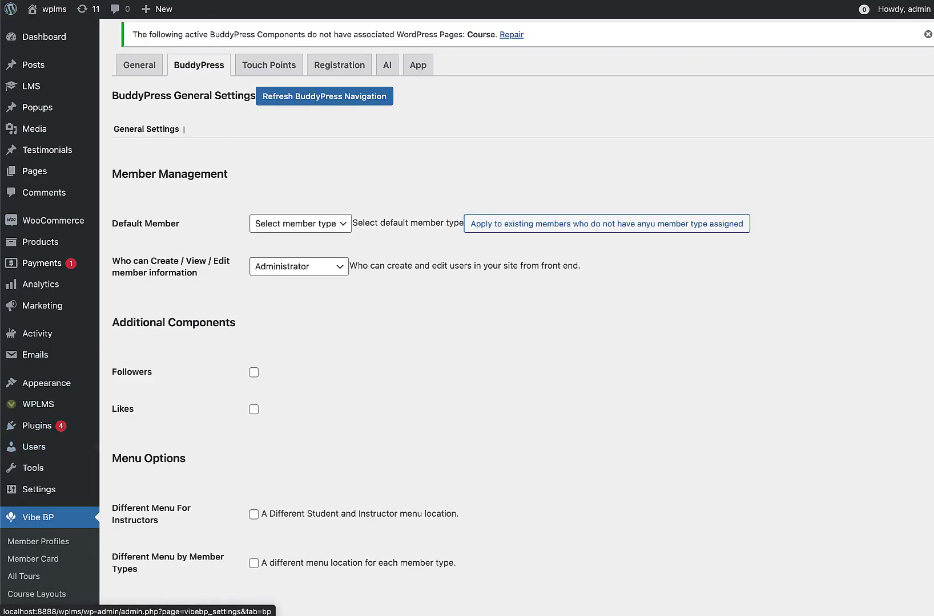
Add a member type with ID student, singular name student and plural name Students
{"action": "left_click", "coordinate": [180, 174]}
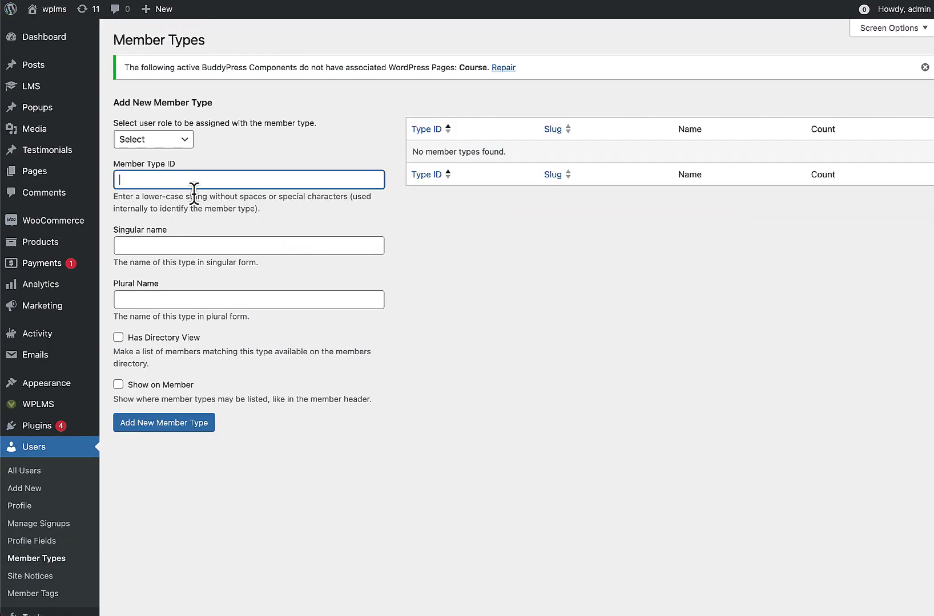
{"action": "type", "text": "student"}
{"action": "key", "text": "ctrl+a"}
{"action": "key", "text": "ctrl+c"}
{"action": "key", "text": "Tab"}
{"action": "key", "text": "ctrl+v"}
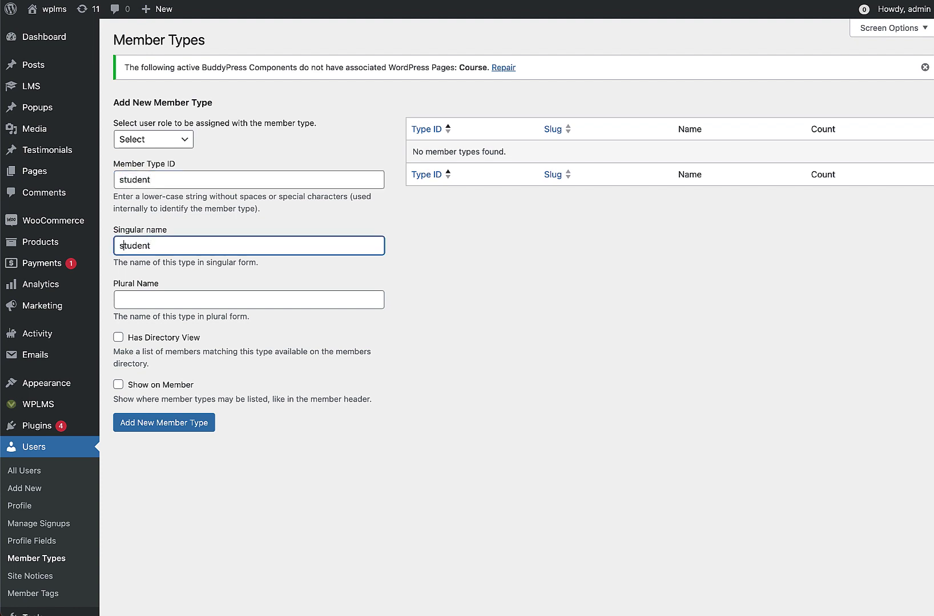
{"action": "key", "text": "Tab"}
{"action": "key", "text": "ctrl+v"}
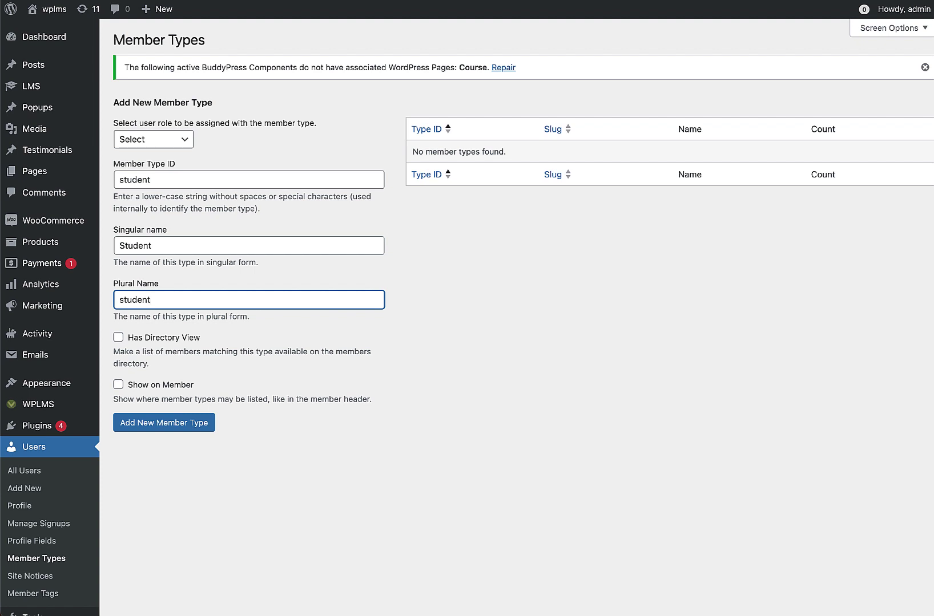
{"action": "key", "text": "Delete"}
{"action": "type", "text": "S"}
{"action": "left_click", "coordinate": [183, 301]}
{"action": "type", "text": "s"}
{"action": "left_click", "coordinate": [199, 425]}
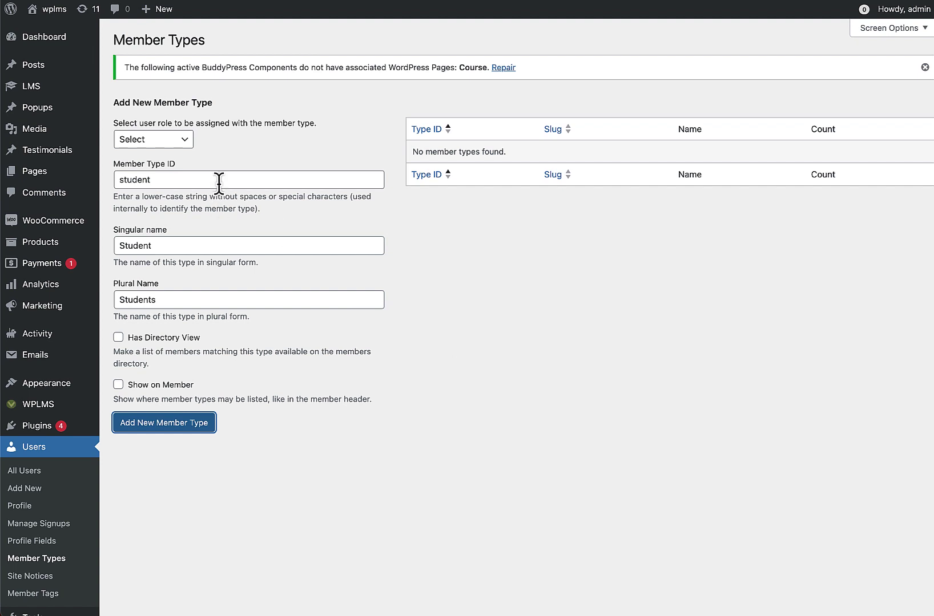
{"action": "left_click", "coordinate": [209, 234]}
Add an instructor member type with the Instructor role, singular Instructor and plural Instructors
{"action": "left_click", "coordinate": [178, 192]}
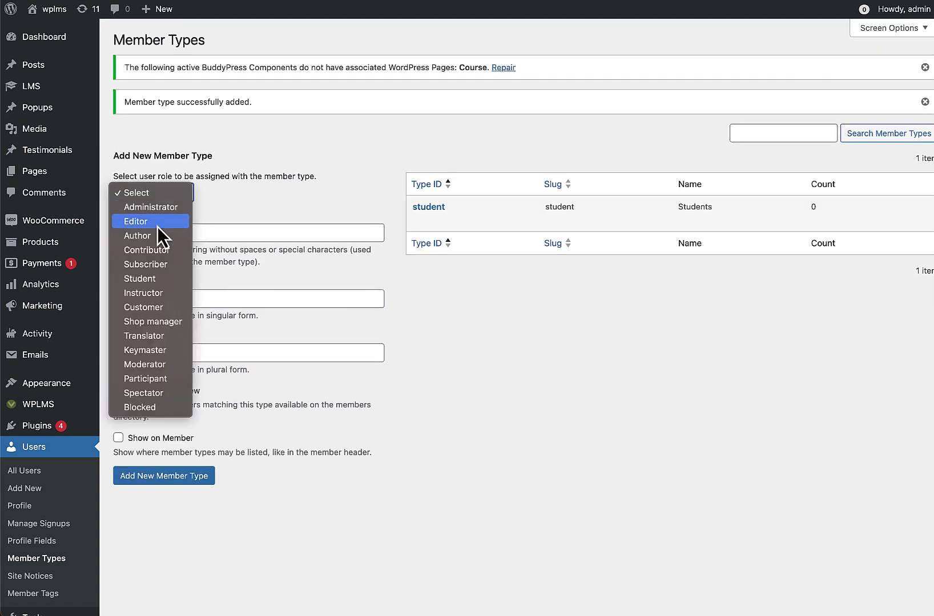
{"action": "left_click", "coordinate": [166, 294]}
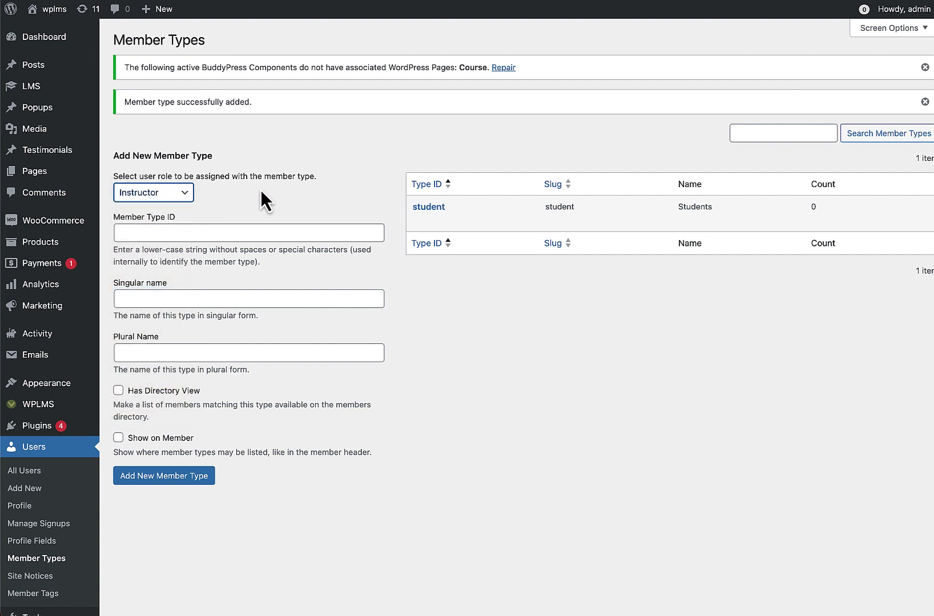
{"action": "left_click", "coordinate": [160, 238]}
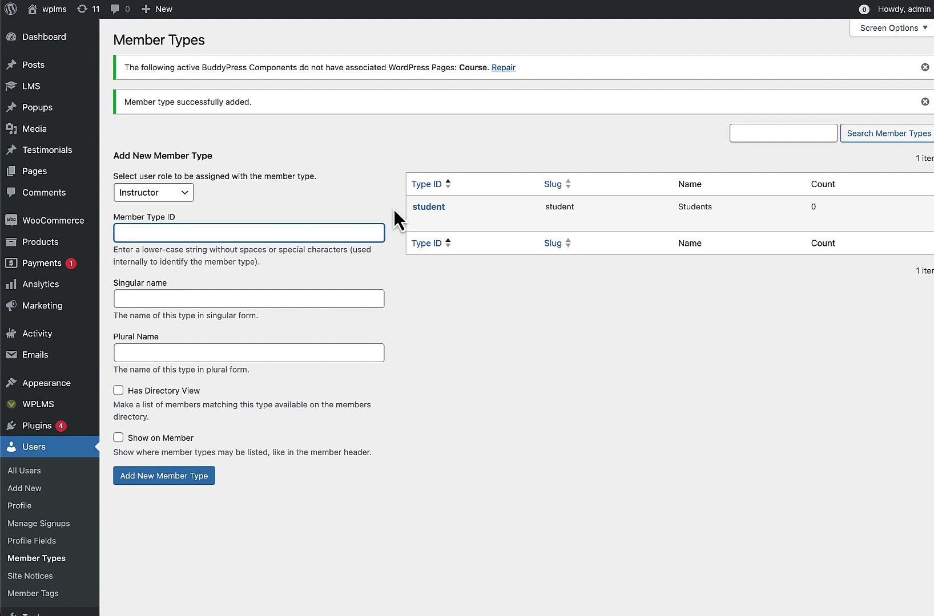
{"action": "key", "text": "super+a"}
{"action": "key", "text": "super+c"}
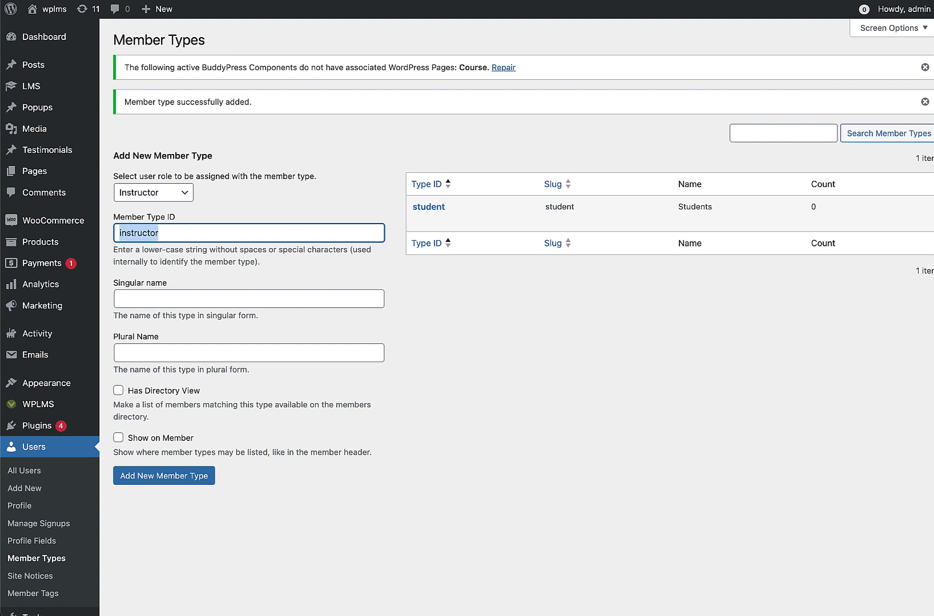
{"action": "key", "text": "Tab"}
{"action": "key", "text": "super+v"}
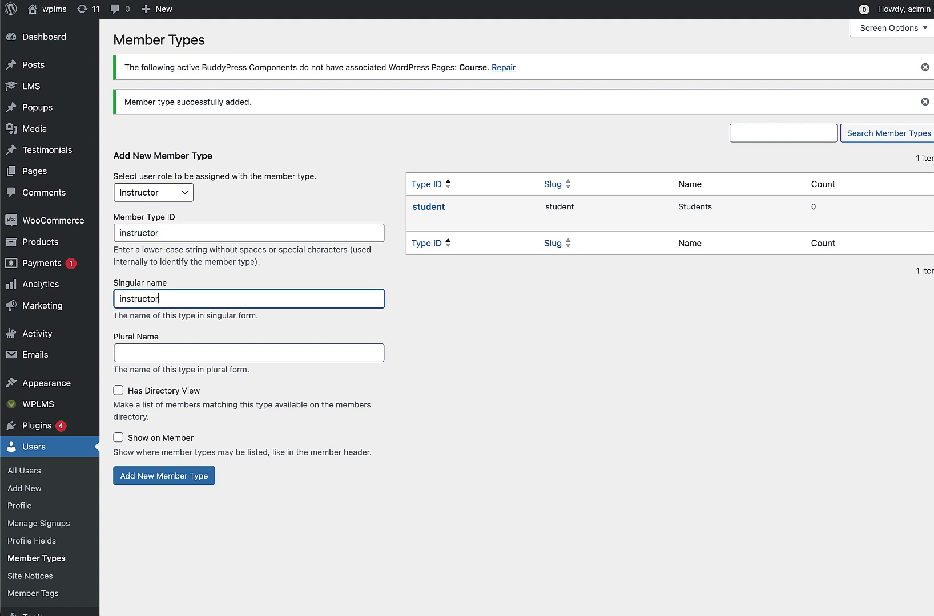
{"action": "key", "text": "super+a"}
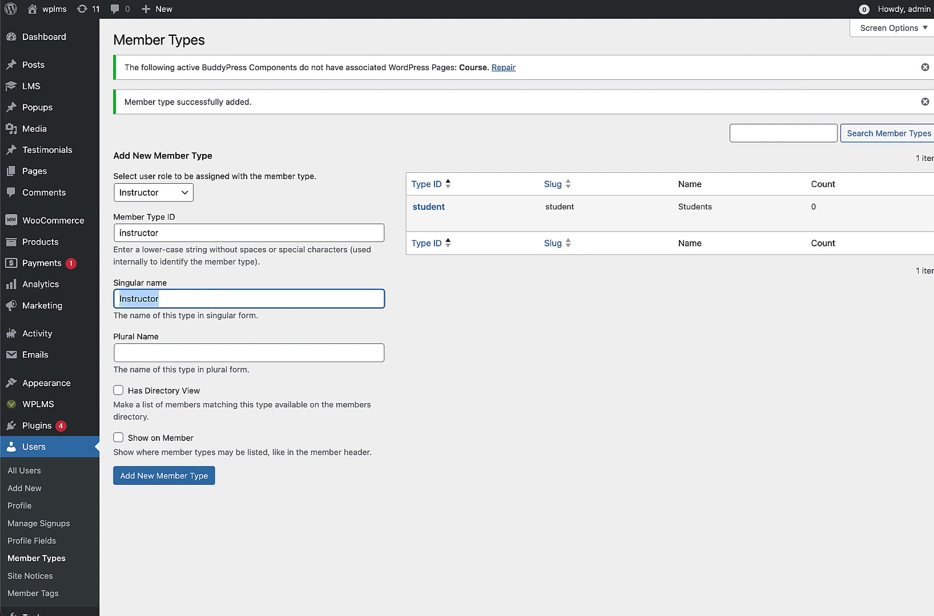
{"action": "key", "text": "super+c"}
{"action": "key", "text": "Tab"}
{"action": "key", "text": "super+v"}
{"action": "type", "text": "s"}
{"action": "left_click", "coordinate": [174, 492]}
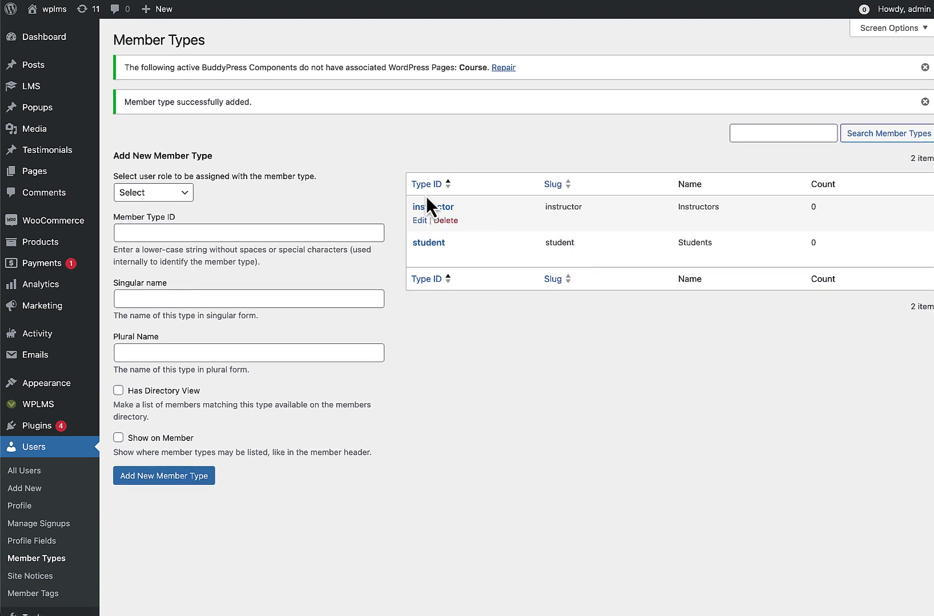
{"action": "scroll", "coordinate": [492, 398], "scroll_direction": "down", "scroll_amount": 3}
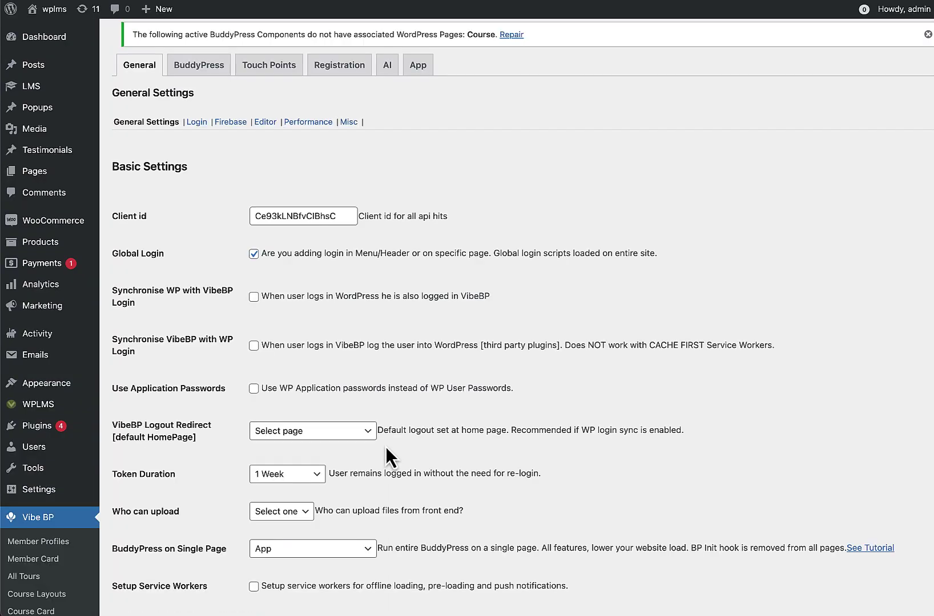
In the BuddyPress settings section, choose Students as the default member type
{"action": "left_click", "coordinate": [212, 68]}
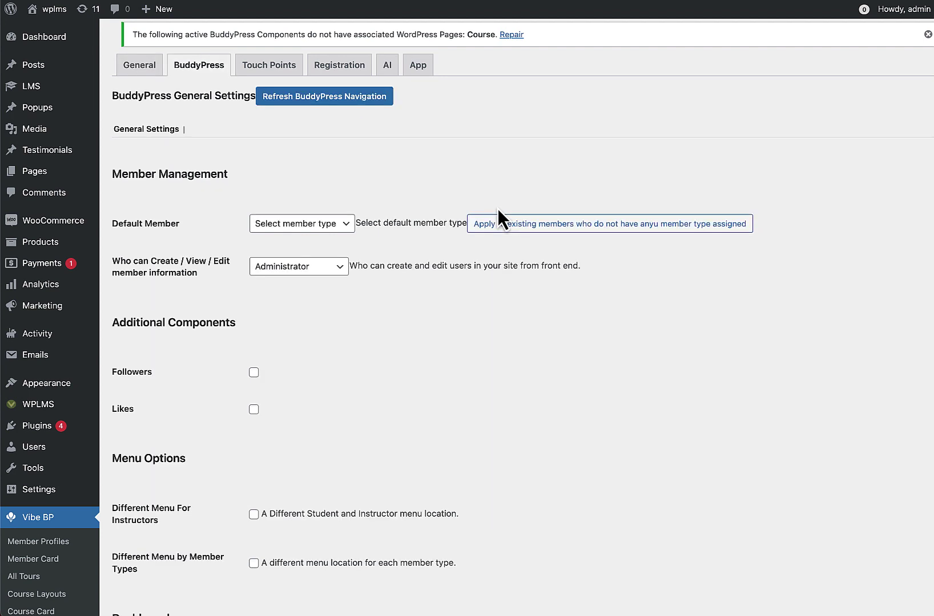
{"action": "left_click", "coordinate": [317, 225]}
{"action": "left_click", "coordinate": [306, 265]}
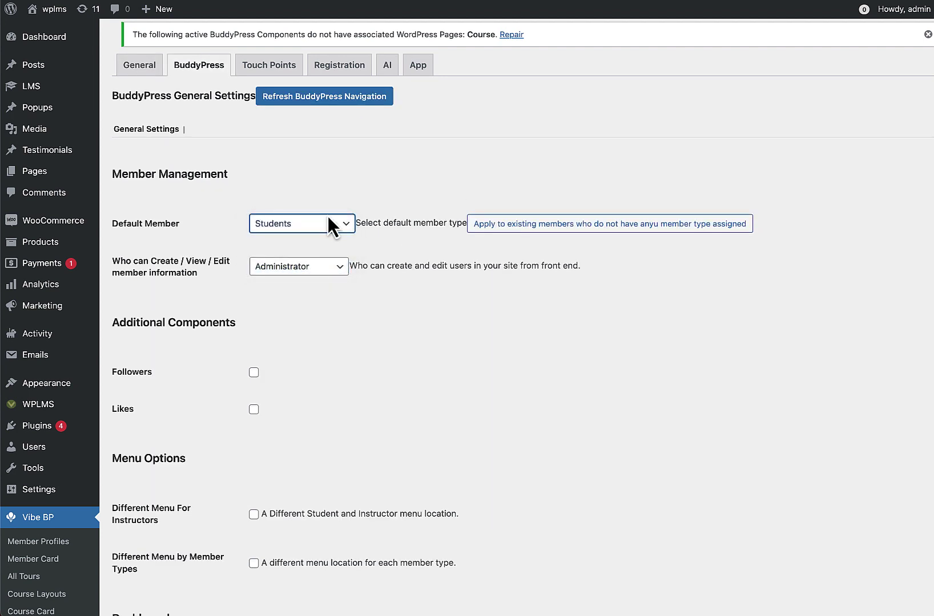
{"action": "left_click", "coordinate": [289, 223]}
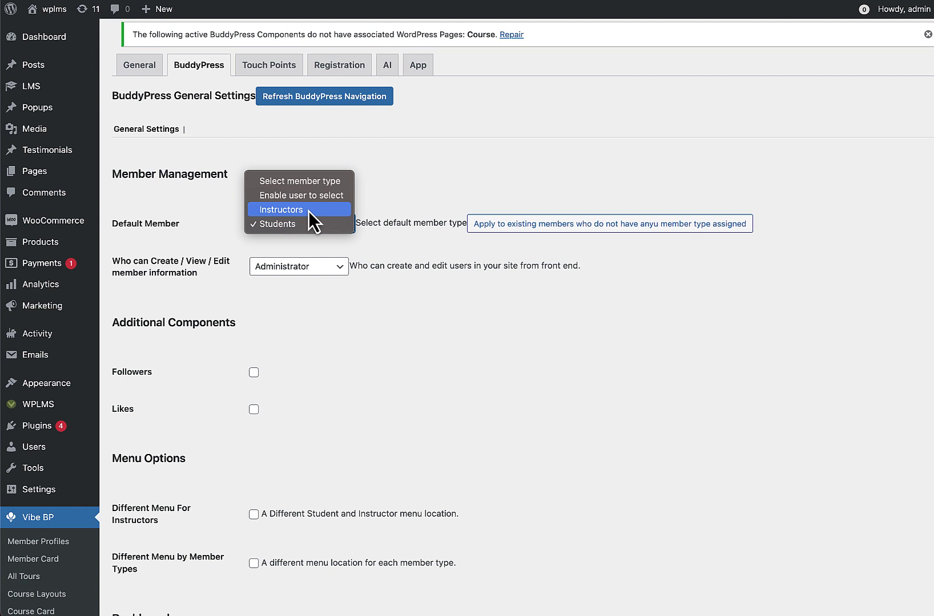
{"action": "left_click", "coordinate": [304, 226]}
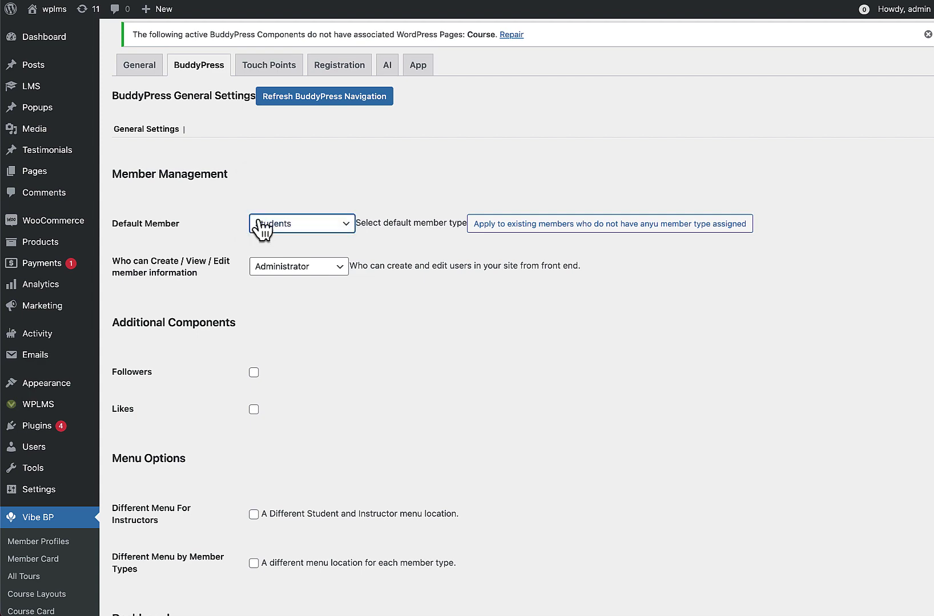
Save the BuddyPress settings with Students as default
{"action": "scroll", "coordinate": [508, 412], "scroll_direction": "down", "scroll_amount": 10}
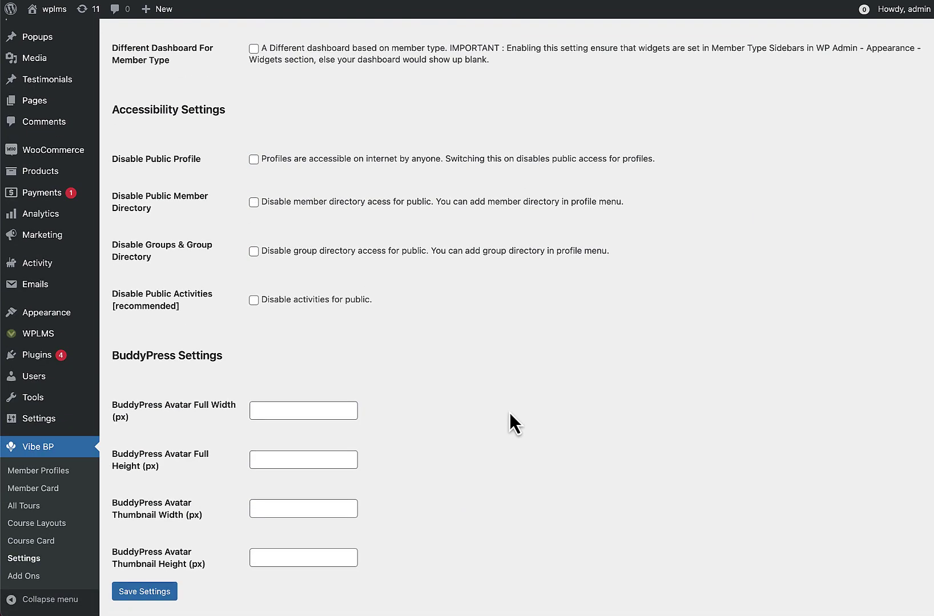
{"action": "scroll", "coordinate": [509, 413], "scroll_direction": "down", "scroll_amount": 1}
{"action": "scroll", "coordinate": [353, 338], "scroll_direction": "up", "scroll_amount": 2}
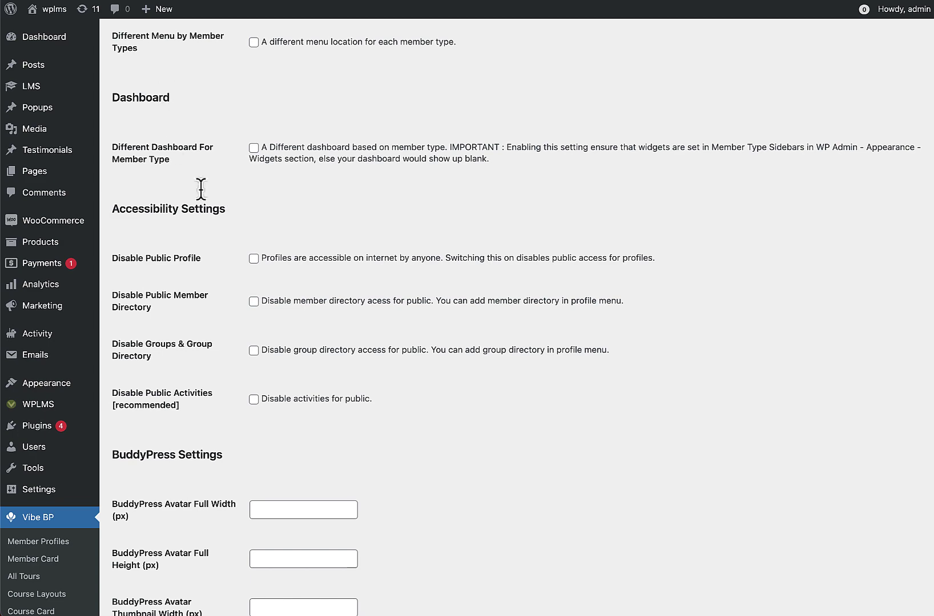
{"action": "scroll", "coordinate": [201, 189], "scroll_direction": "up", "scroll_amount": 1}
{"action": "left_click_drag", "start_coordinate": [128, 172], "coordinate": [192, 202]}
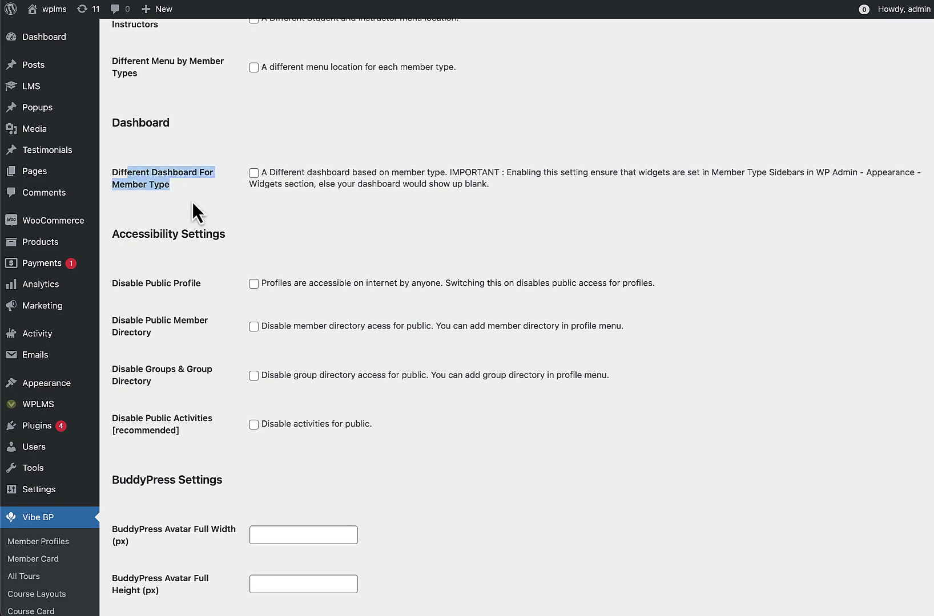
{"action": "scroll", "coordinate": [314, 183], "scroll_direction": "up", "scroll_amount": 3}
{"action": "left_click_drag", "start_coordinate": [127, 194], "coordinate": [168, 220]}
{"action": "scroll", "coordinate": [257, 313], "scroll_direction": "down", "scroll_amount": 5}
{"action": "left_click", "coordinate": [137, 571]}
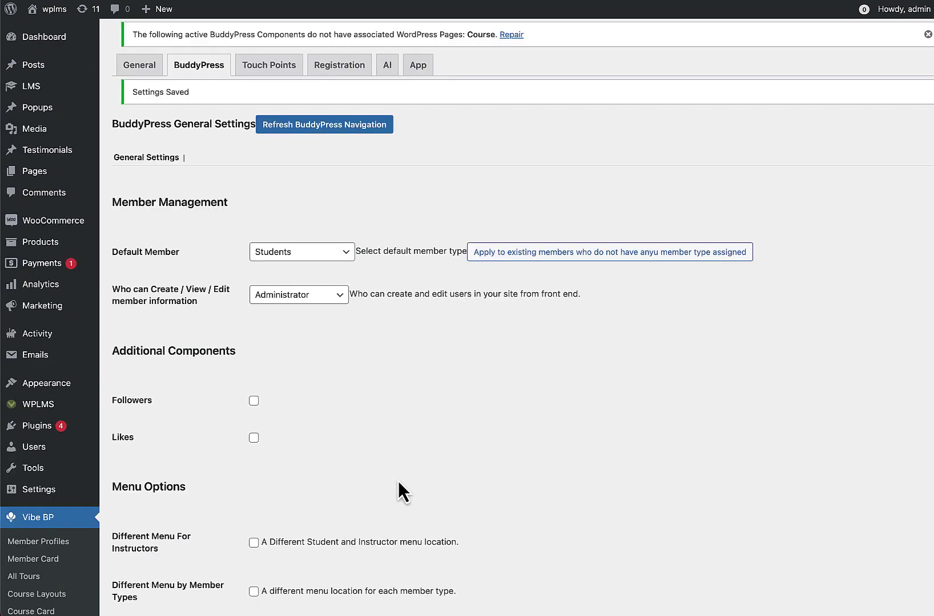
{"action": "scroll", "coordinate": [398, 476], "scroll_direction": "down", "scroll_amount": 8}
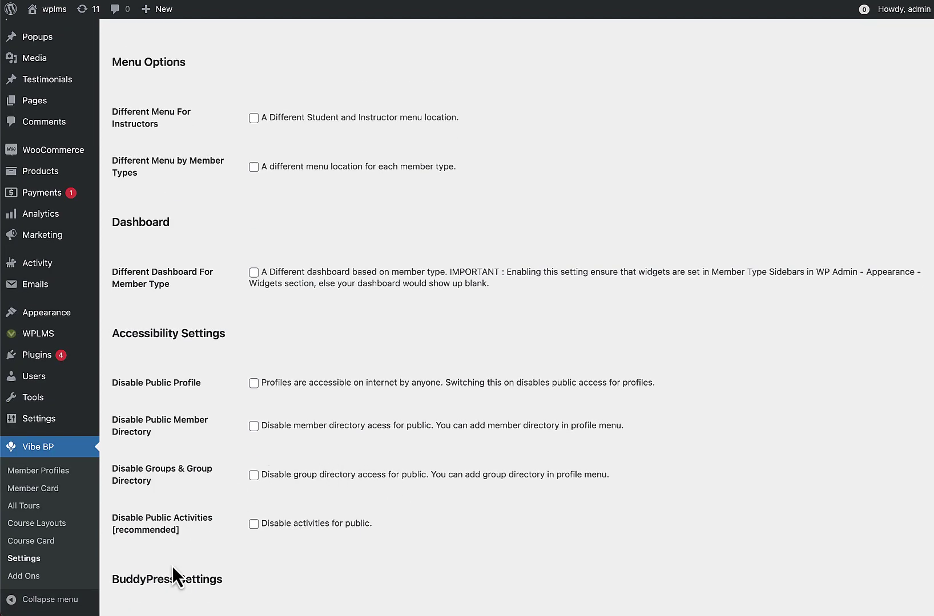
{"action": "mouse_move", "coordinate": [64, 312]}
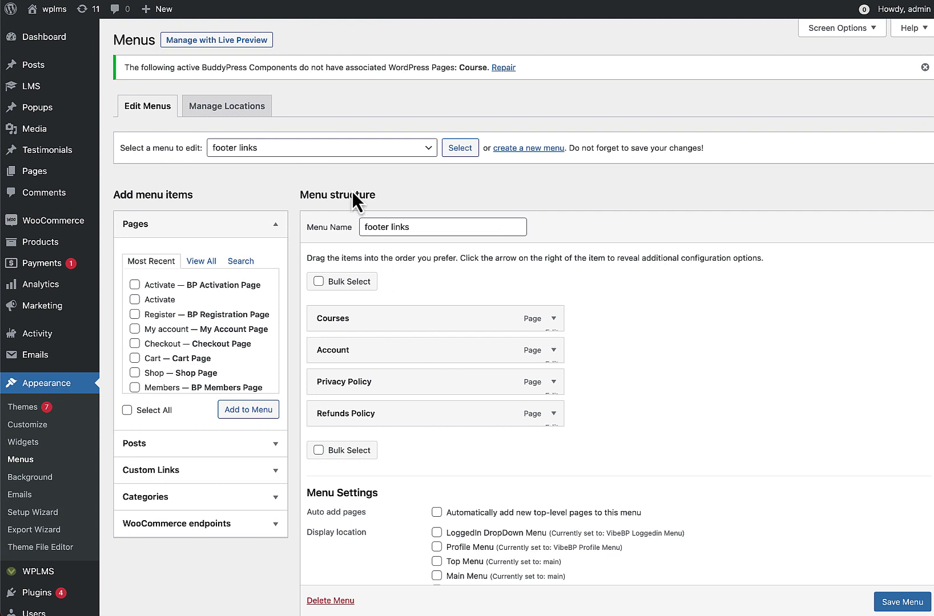
Load the main menu and add the All Courses and App pages to it
{"action": "left_click", "coordinate": [360, 148]}
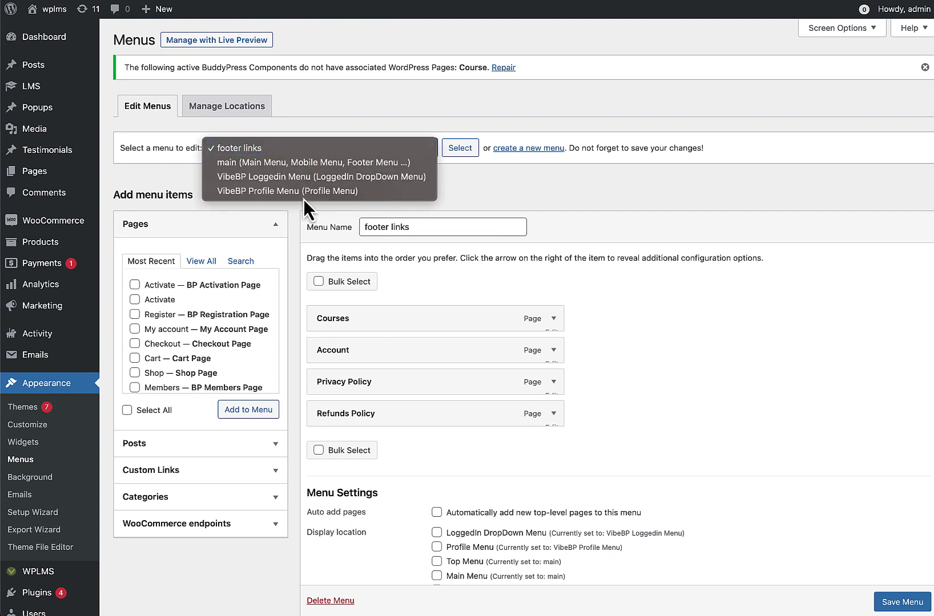
{"action": "left_click", "coordinate": [289, 164]}
{"action": "left_click", "coordinate": [454, 153]}
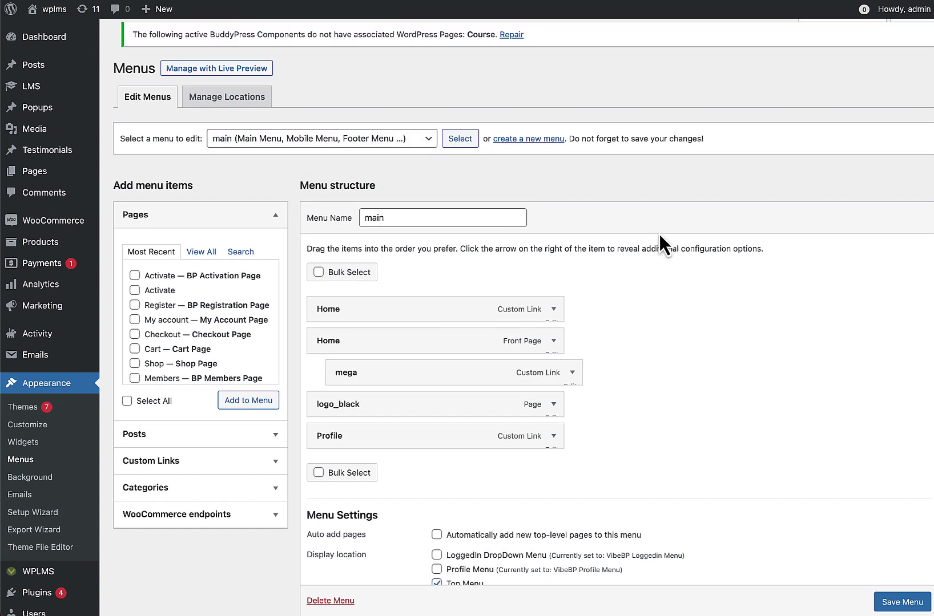
{"action": "left_click", "coordinate": [553, 350]}
{"action": "left_click", "coordinate": [553, 350]}
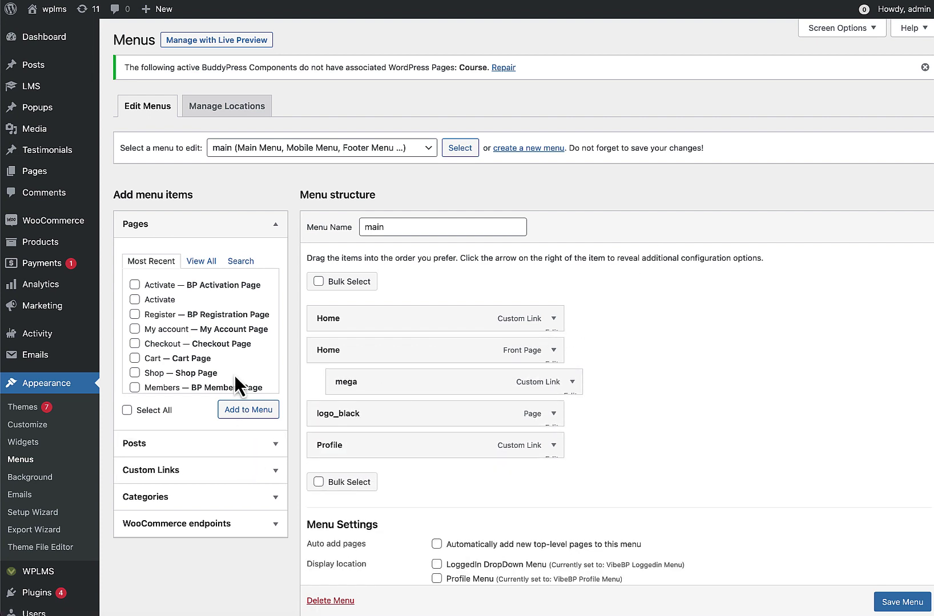
{"action": "scroll", "coordinate": [169, 359], "scroll_direction": "down", "scroll_amount": 3}
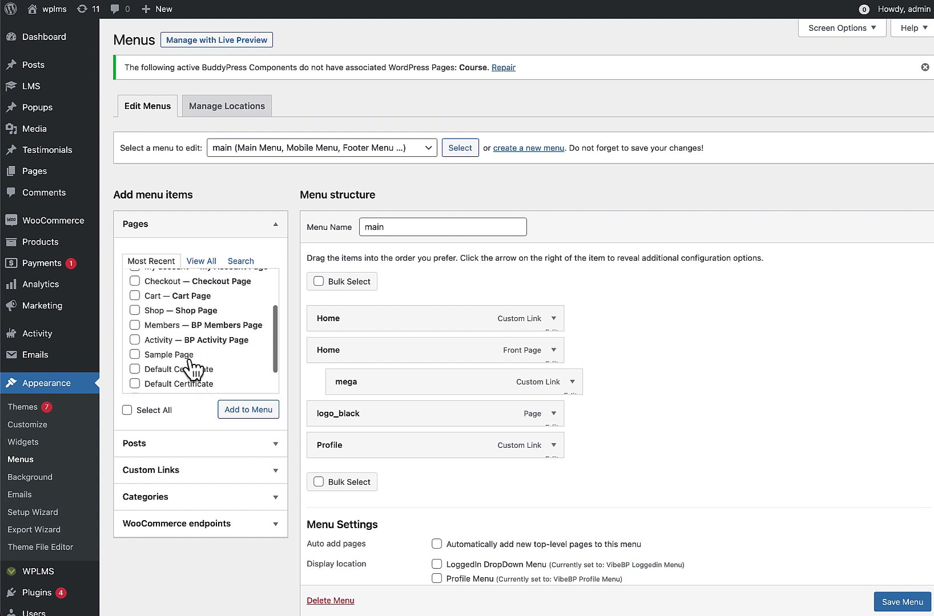
{"action": "left_click", "coordinate": [169, 365]}
{"action": "left_click", "coordinate": [249, 410]}
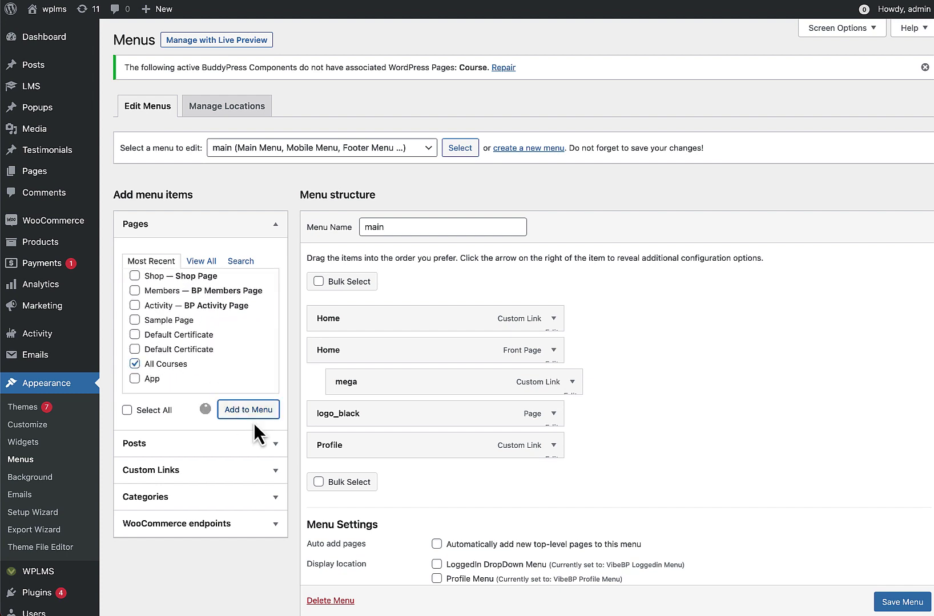
{"action": "left_click", "coordinate": [135, 379]}
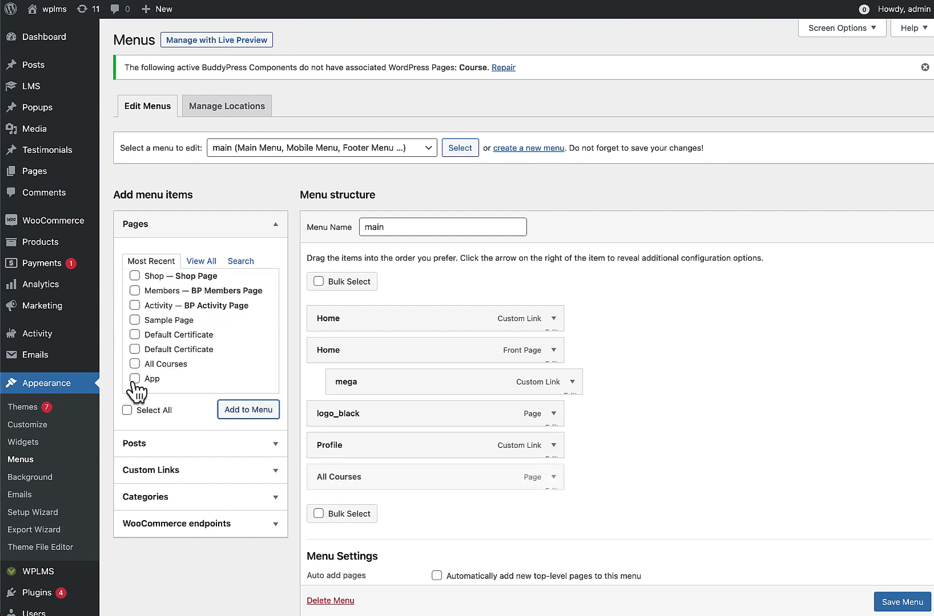
{"action": "left_click", "coordinate": [228, 409]}
Remove Profile, logo_black and front-page Home, move All Courses above mega, and save
{"action": "left_click", "coordinate": [554, 445]}
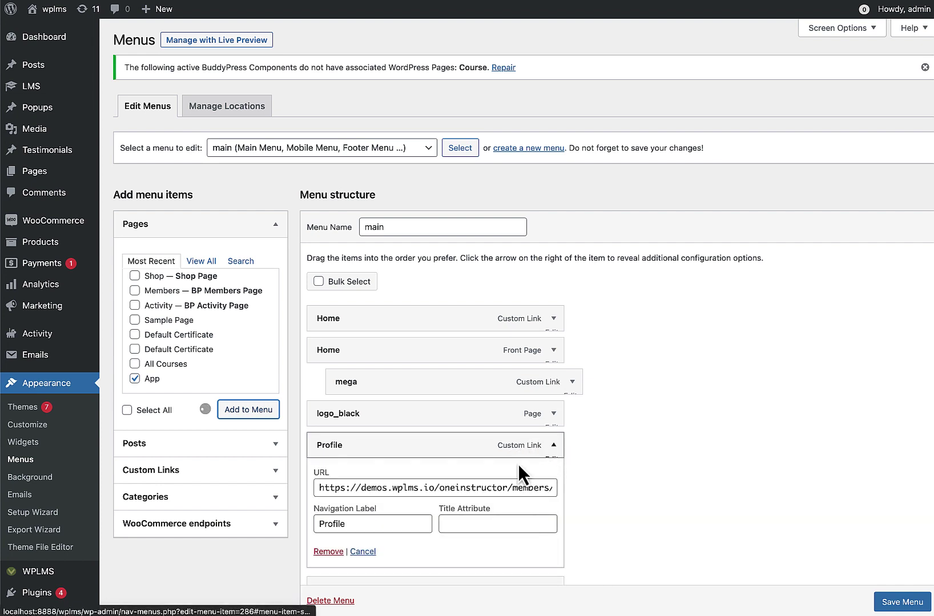
{"action": "left_click", "coordinate": [329, 552]}
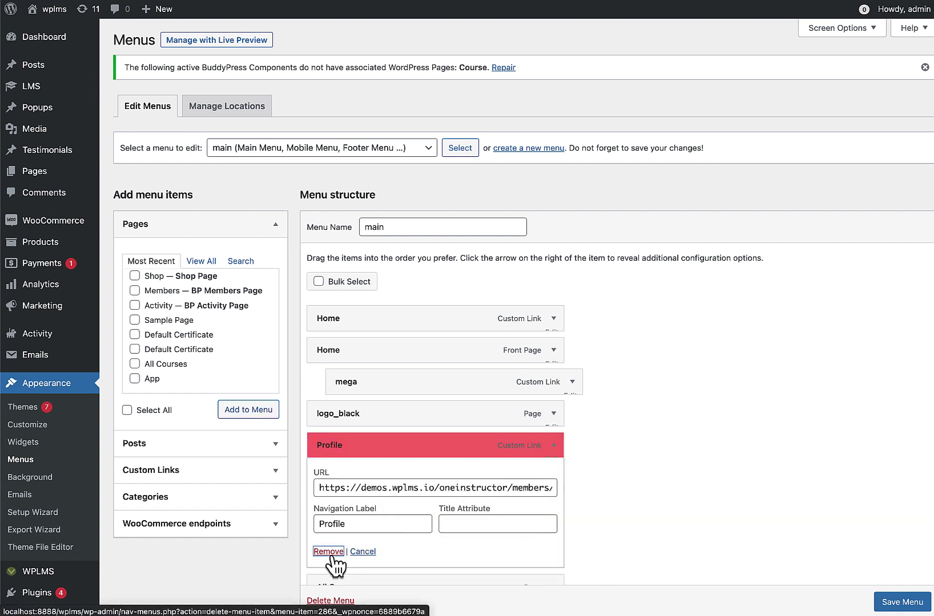
{"action": "left_click", "coordinate": [553, 413]}
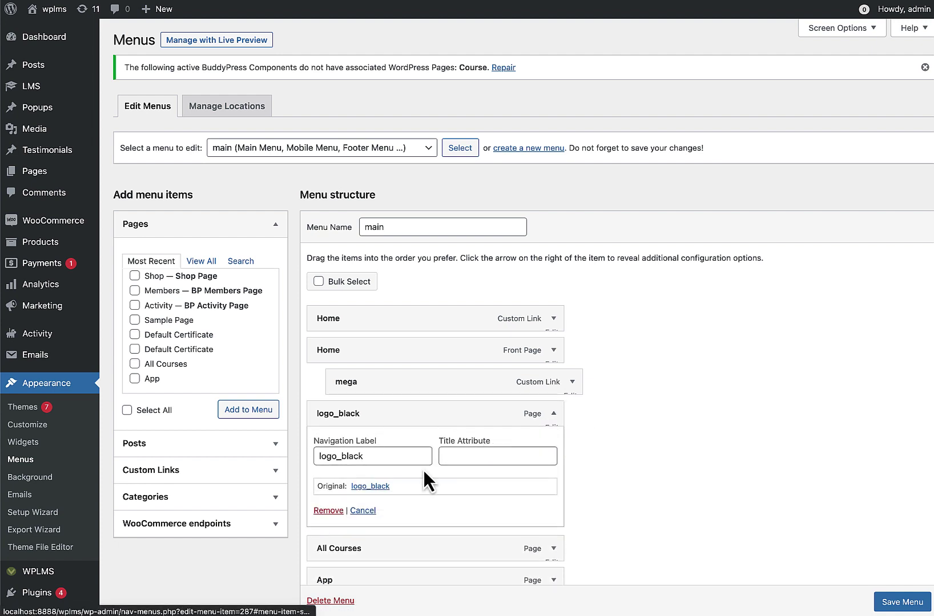
{"action": "left_click", "coordinate": [328, 509]}
{"action": "left_click_drag", "start_coordinate": [375, 412], "coordinate": [388, 381]}
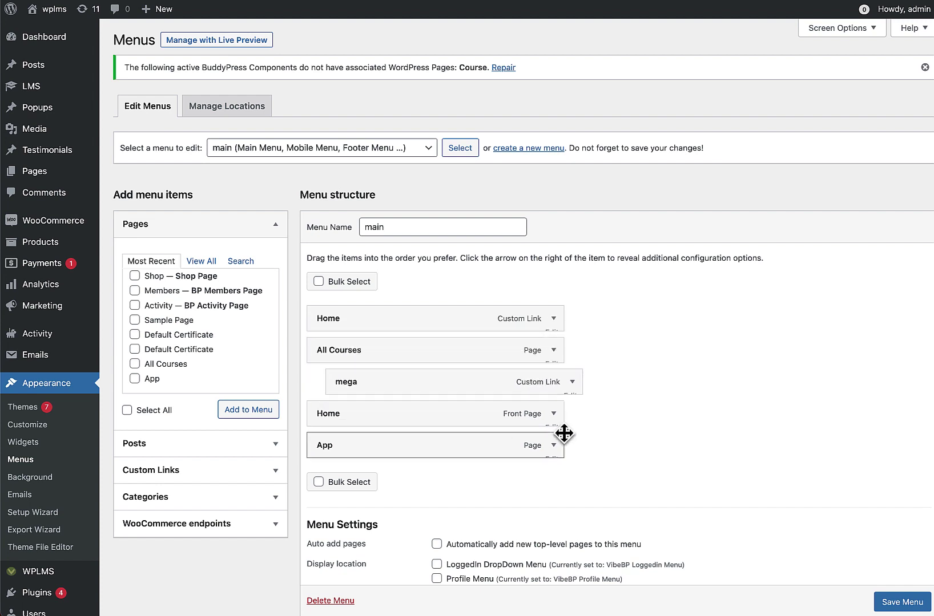
{"action": "left_click", "coordinate": [552, 414]}
{"action": "left_click", "coordinate": [324, 511]}
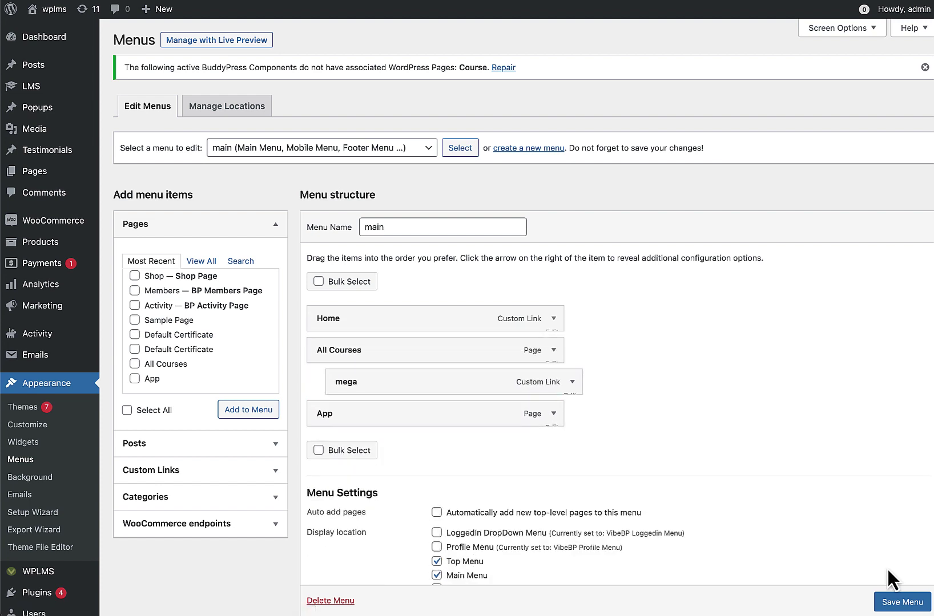
{"action": "left_click", "coordinate": [893, 602]}
{"action": "scroll", "coordinate": [896, 593], "scroll_direction": "down", "scroll_amount": 1}
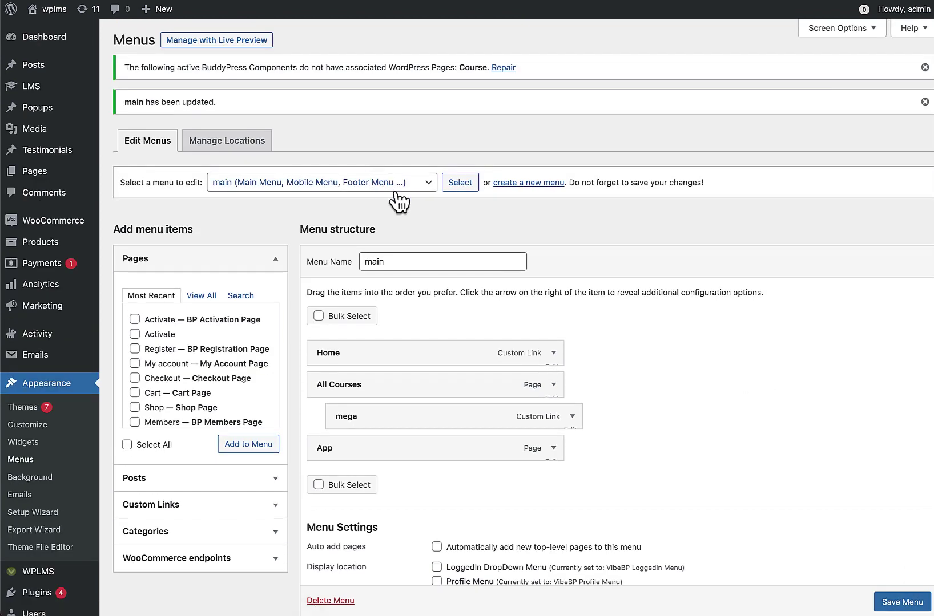
{"action": "left_click", "coordinate": [397, 183]}
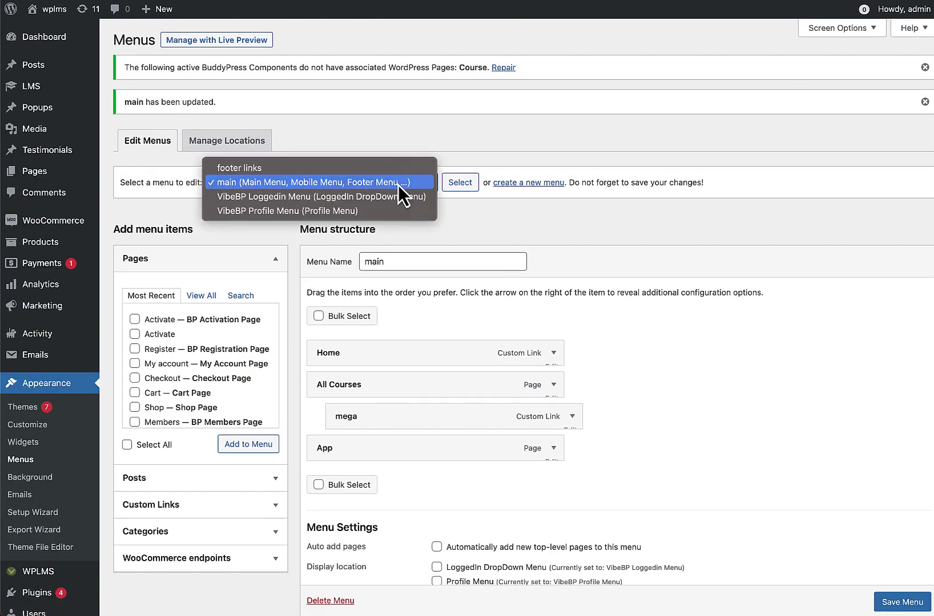
Load the VibeBP Profile Menu and enable BuddyPress Member links in Screen Options
{"action": "left_click", "coordinate": [342, 210]}
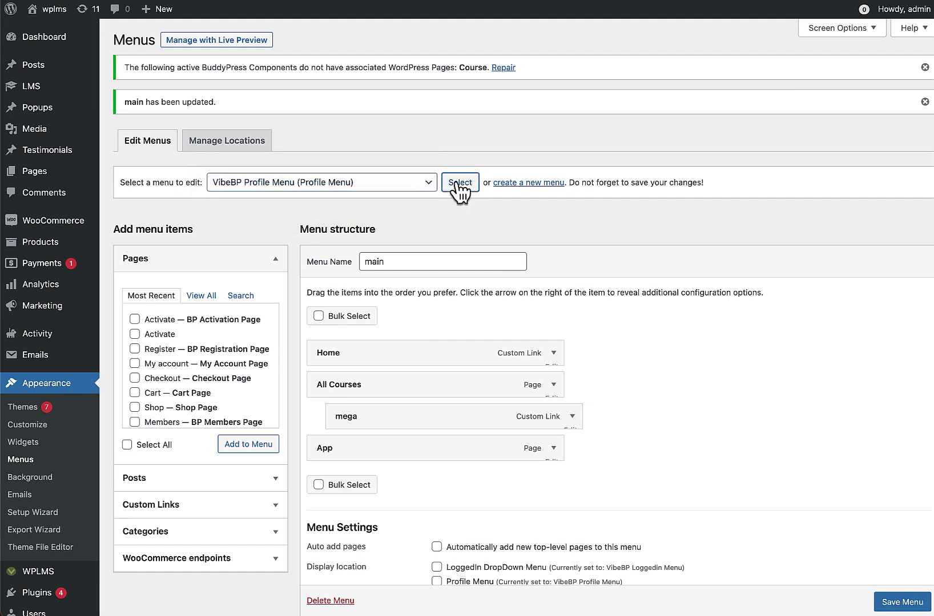
{"action": "left_click", "coordinate": [459, 185]}
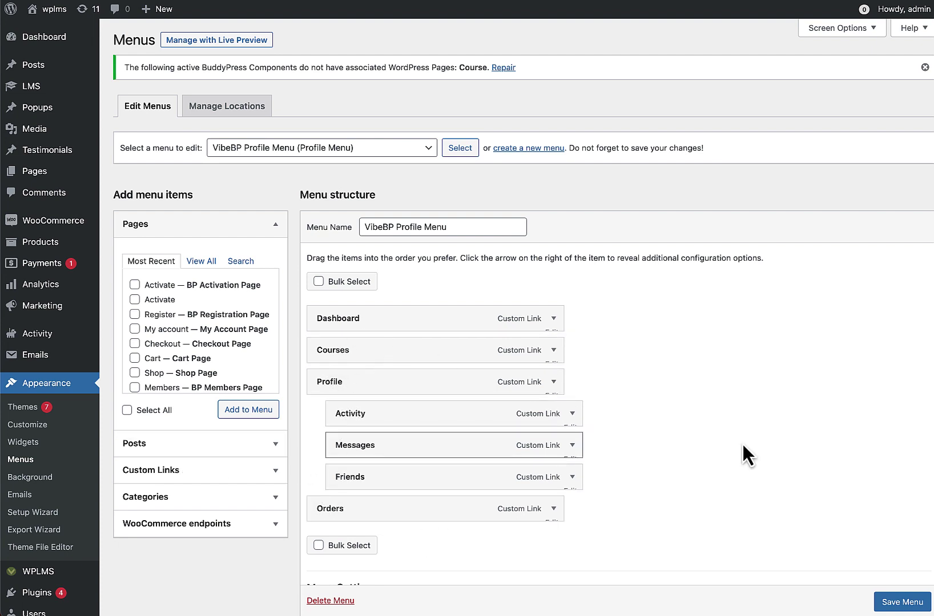
{"action": "left_click", "coordinate": [832, 30]}
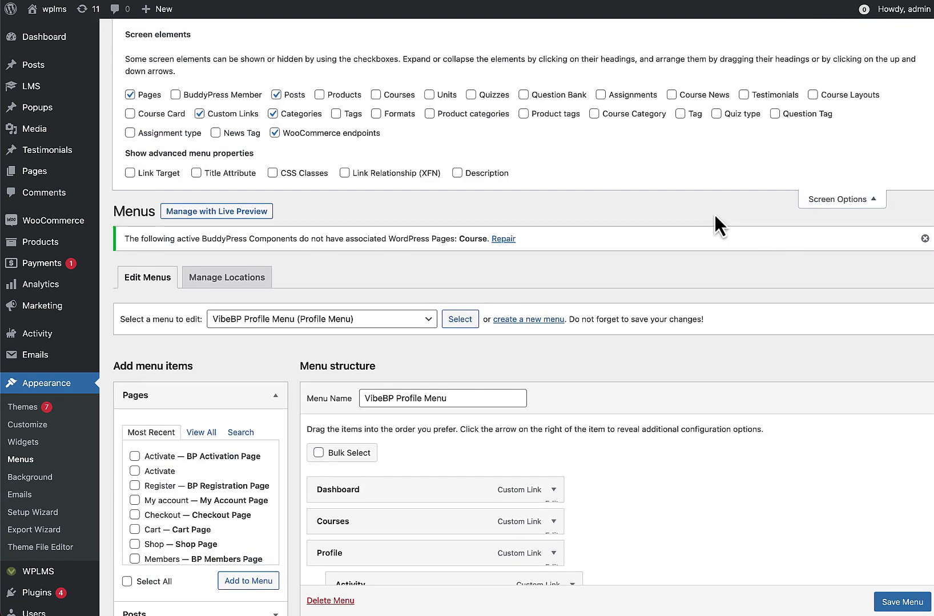
{"action": "left_click", "coordinate": [215, 94]}
{"action": "left_click", "coordinate": [841, 199]}
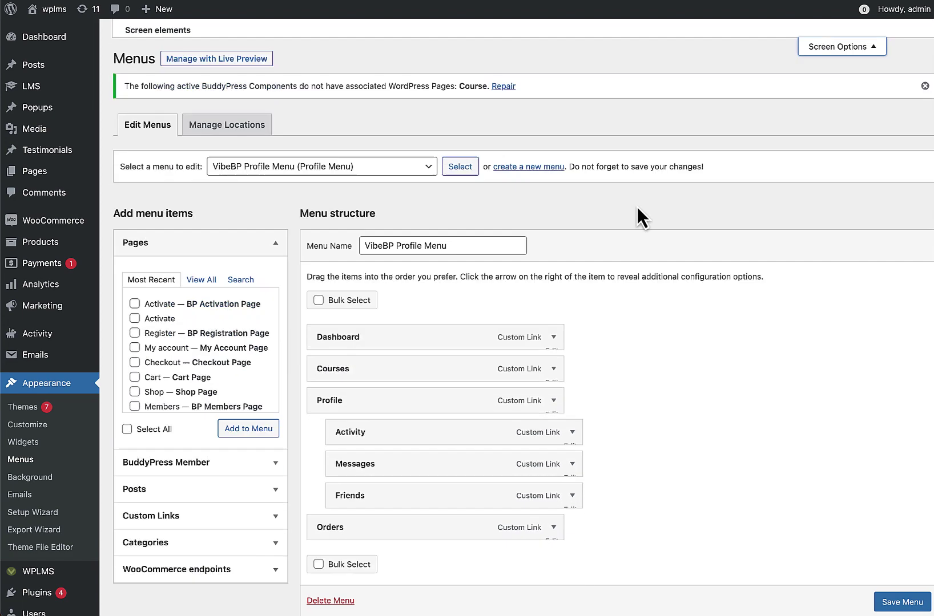
Add Notifications, All Members and Settings to the VibeBP Profile Menu and save it
{"action": "left_click", "coordinate": [227, 443]}
{"action": "scroll", "coordinate": [180, 340], "scroll_direction": "down", "scroll_amount": 1}
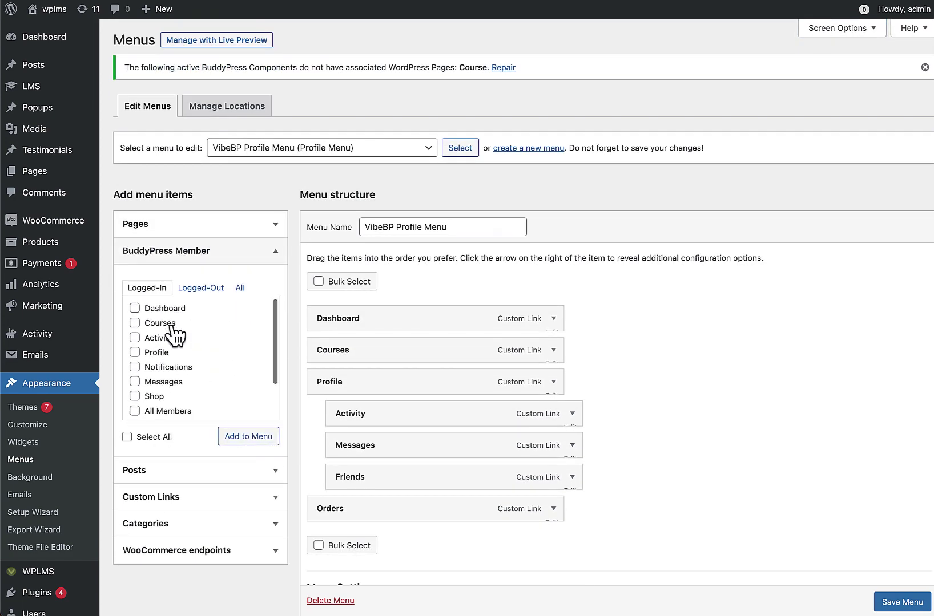
{"action": "left_click", "coordinate": [178, 364]}
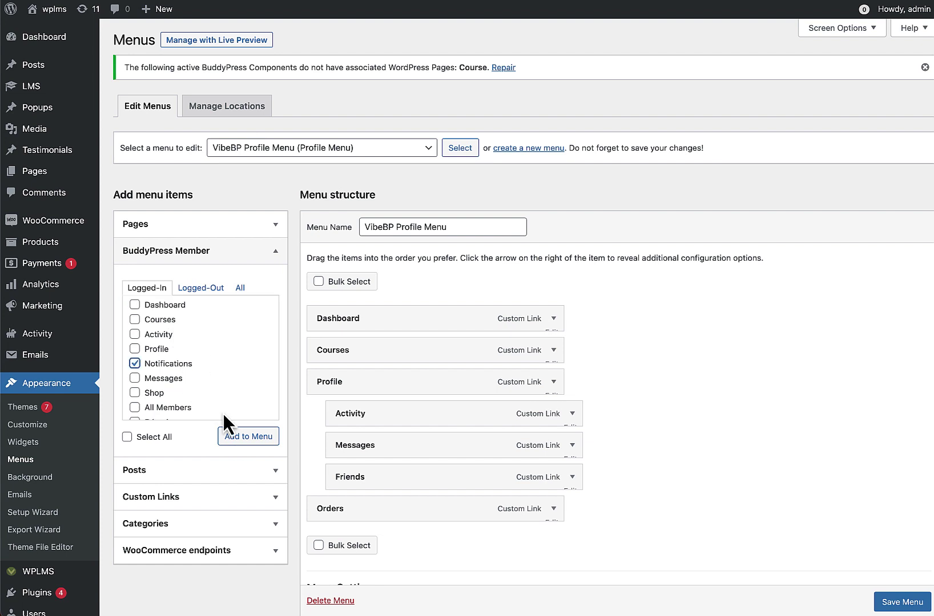
{"action": "left_click", "coordinate": [236, 443]}
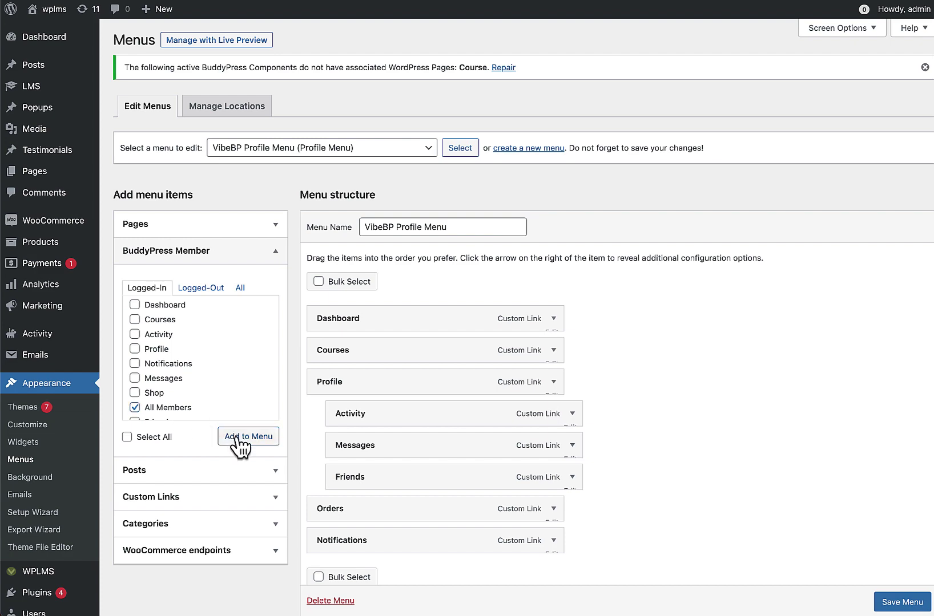
{"action": "left_click", "coordinate": [241, 441]}
{"action": "scroll", "coordinate": [229, 360], "scroll_direction": "down", "scroll_amount": 4}
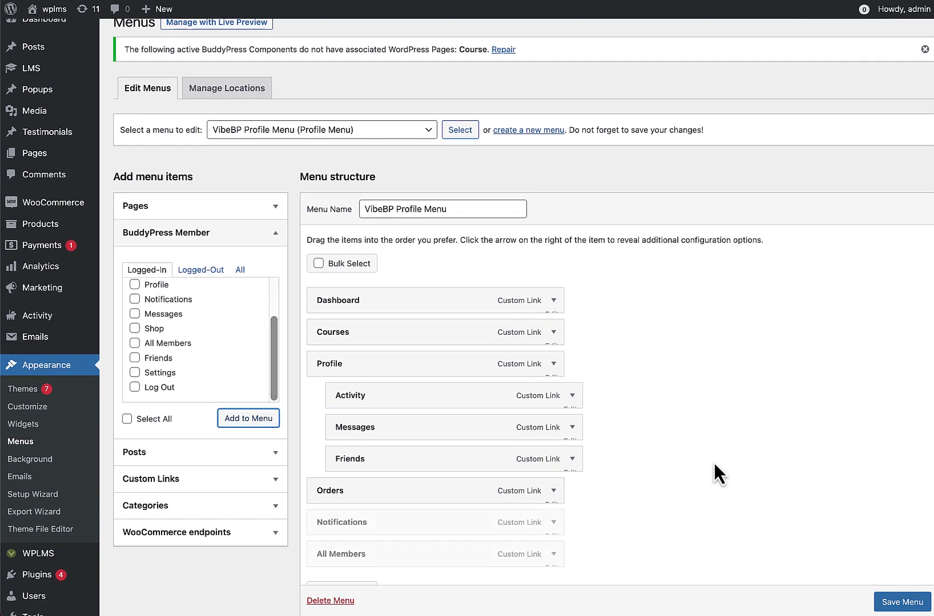
{"action": "left_click", "coordinate": [250, 424]}
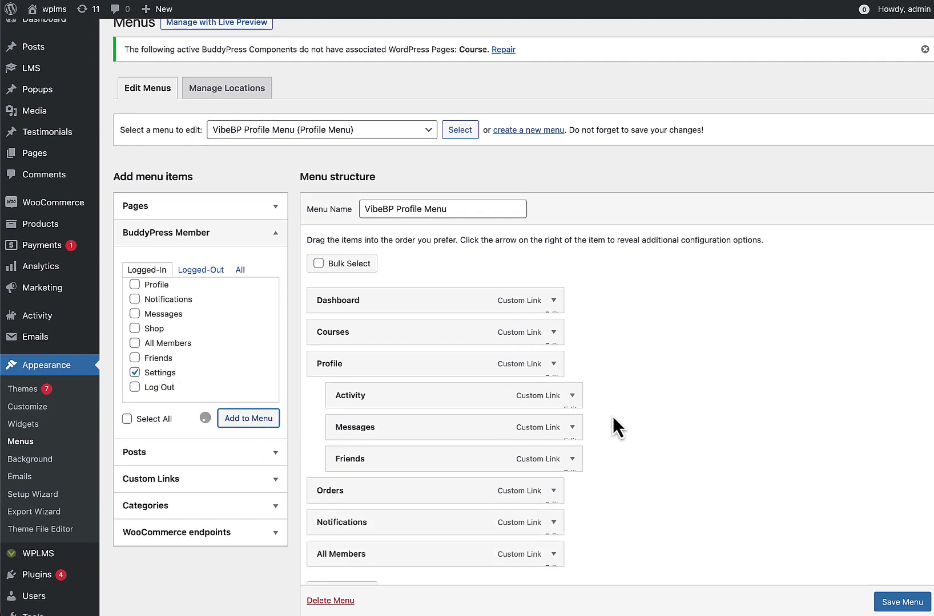
{"action": "scroll", "coordinate": [651, 414], "scroll_direction": "down", "scroll_amount": 3}
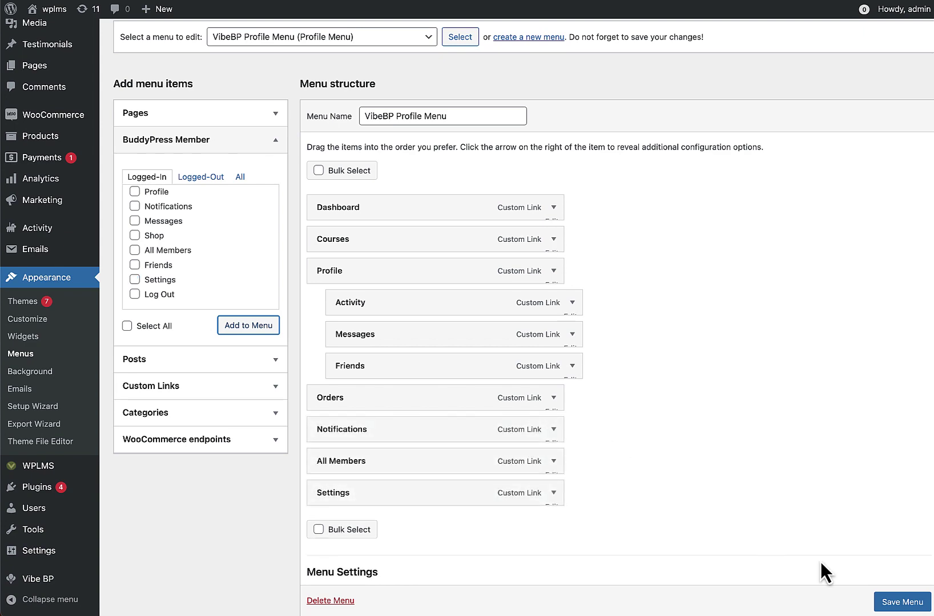
{"action": "left_click", "coordinate": [897, 602]}
{"action": "scroll", "coordinate": [628, 365], "scroll_direction": "down", "scroll_amount": 3}
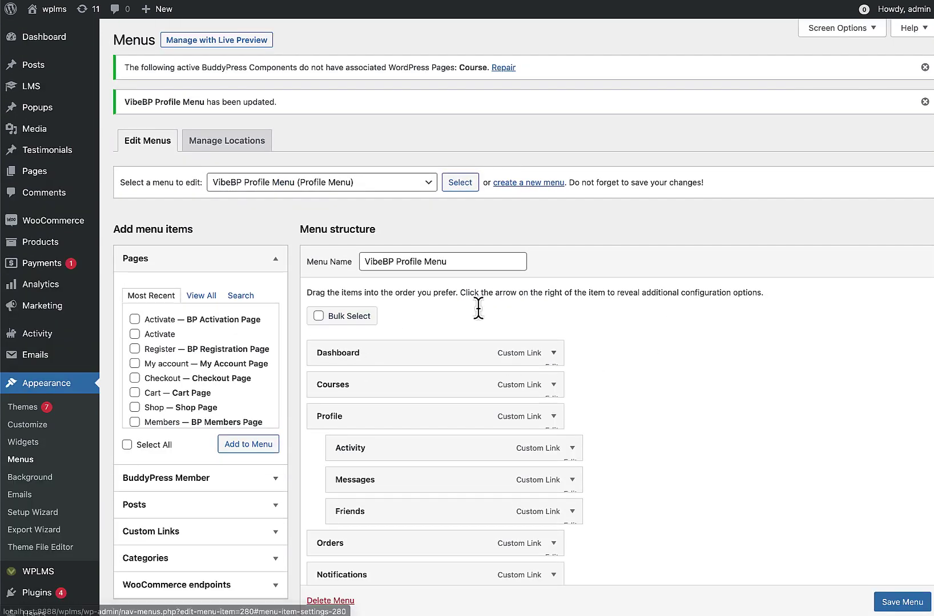
Switch the menu selector to the VibeBP Loggedin Menu and start reloading the page
{"action": "left_click", "coordinate": [388, 183]}
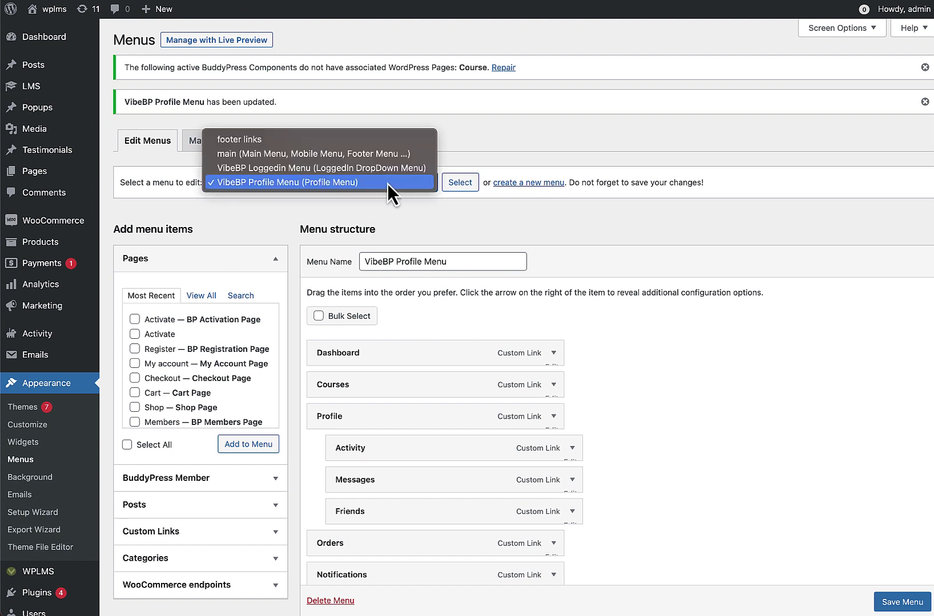
{"action": "left_click", "coordinate": [424, 170]}
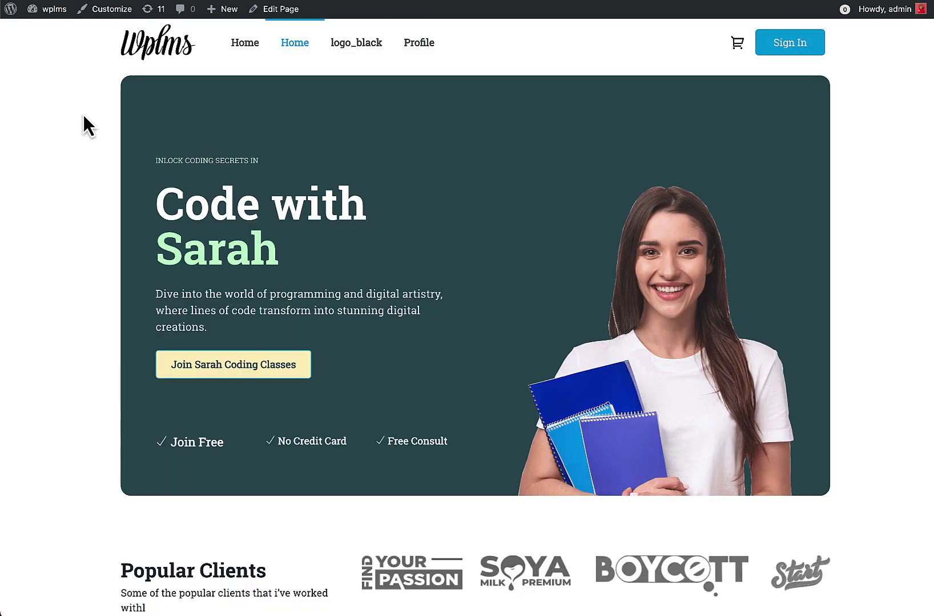
{"action": "right_click", "coordinate": [84, 113]}
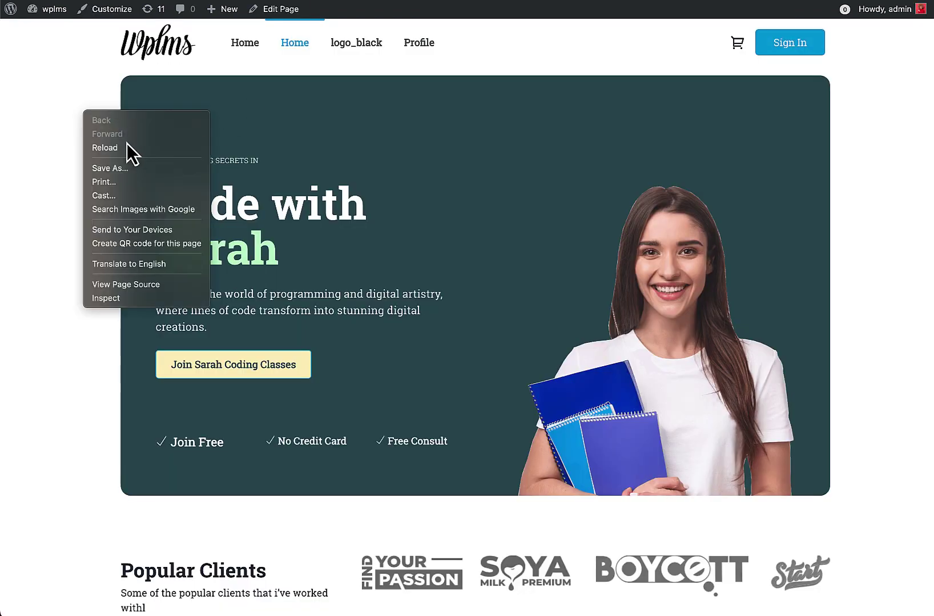
Reload the homepage and sign in by email with the administrator account's credentials
{"action": "left_click", "coordinate": [129, 157]}
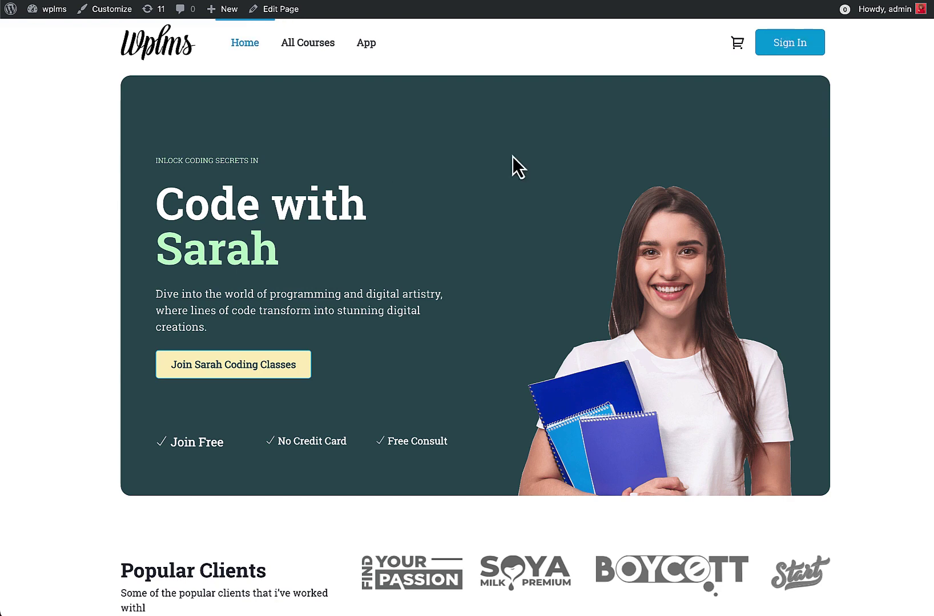
{"action": "left_click", "coordinate": [780, 48]}
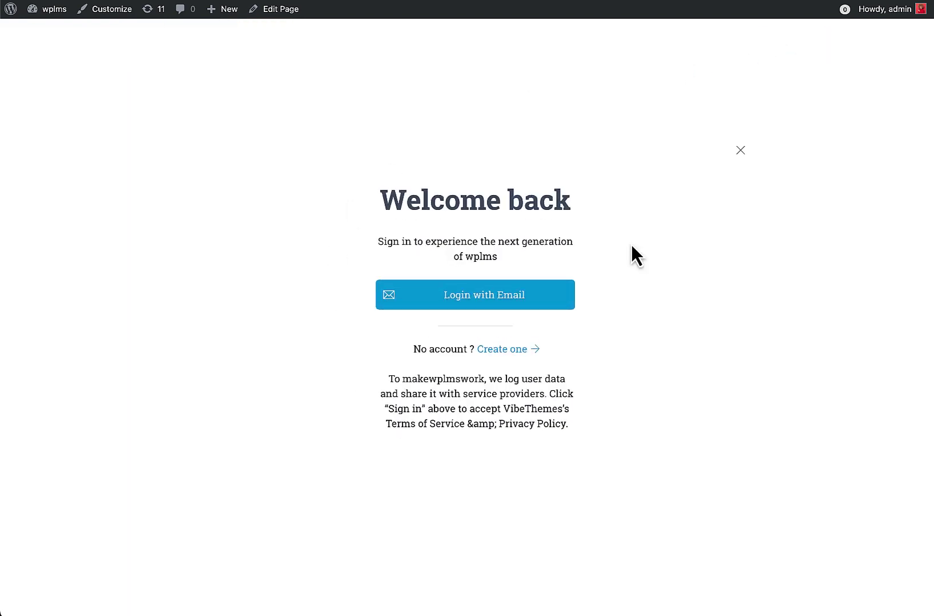
{"action": "left_click", "coordinate": [483, 297]}
{"action": "left_click", "coordinate": [457, 301]}
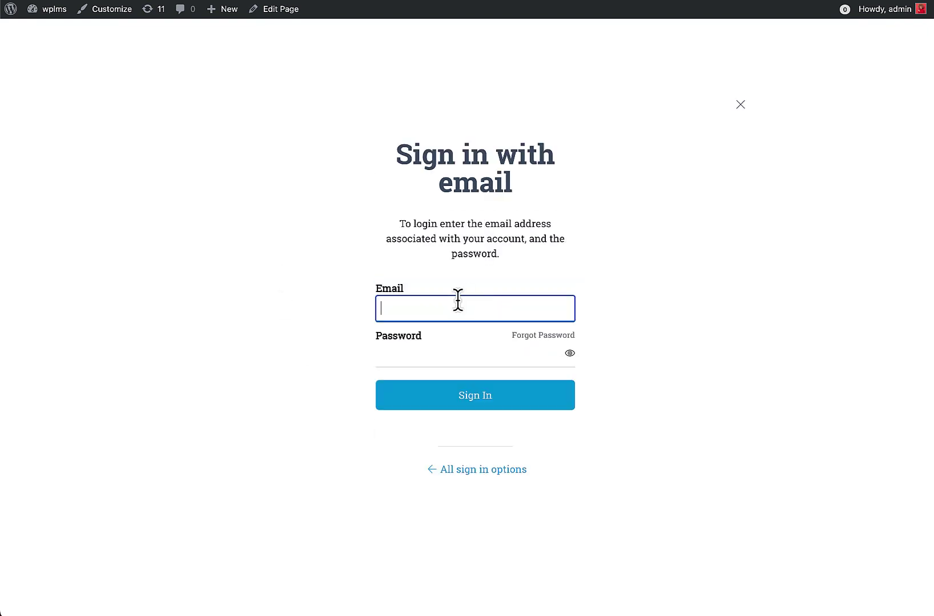
{"action": "key", "text": "Tab"}
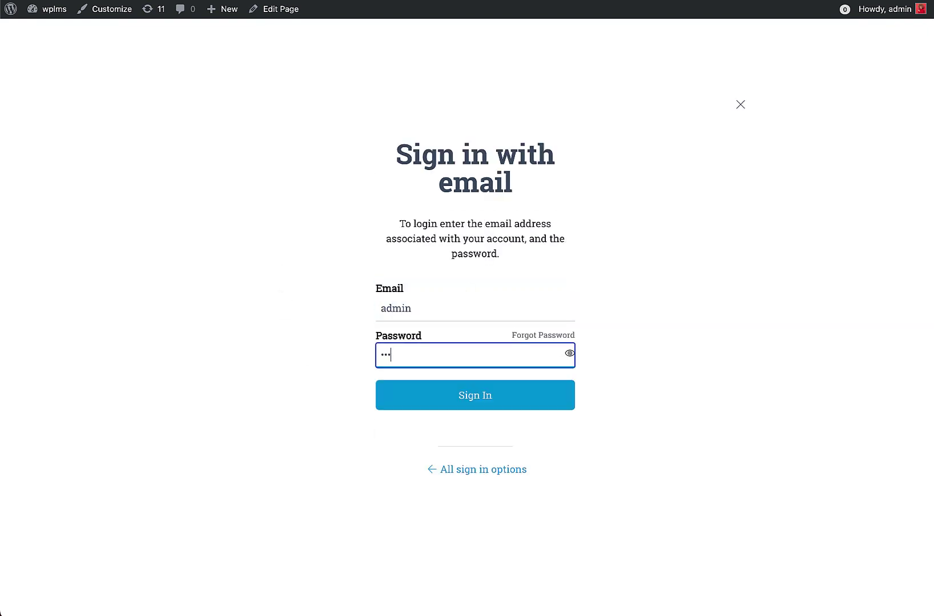
{"action": "left_click", "coordinate": [502, 406]}
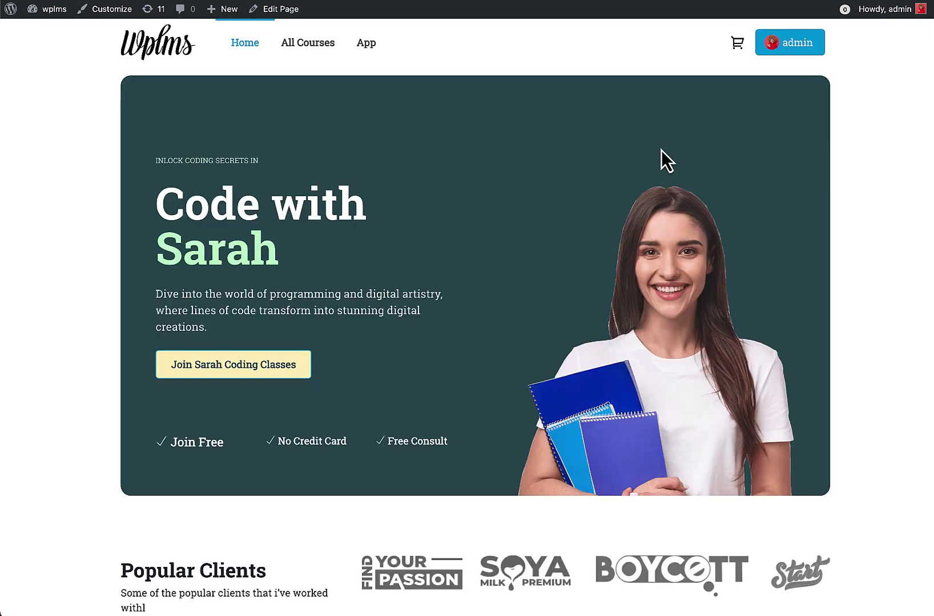
Check the admin's dashboard Settings and Courses pages, then launch the Customizer
{"action": "left_click", "coordinate": [796, 46]}
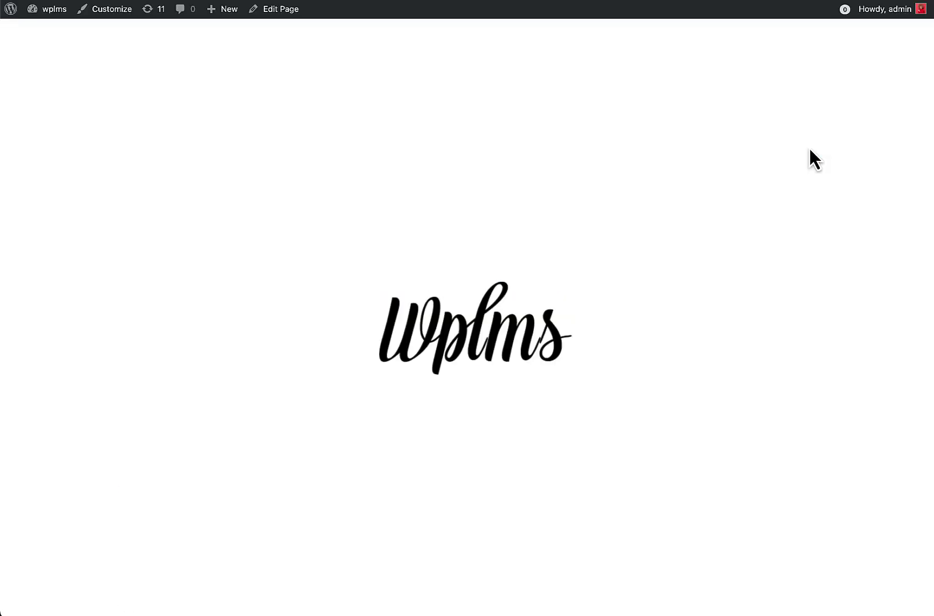
{"action": "mouse_move", "coordinate": [6, 311]}
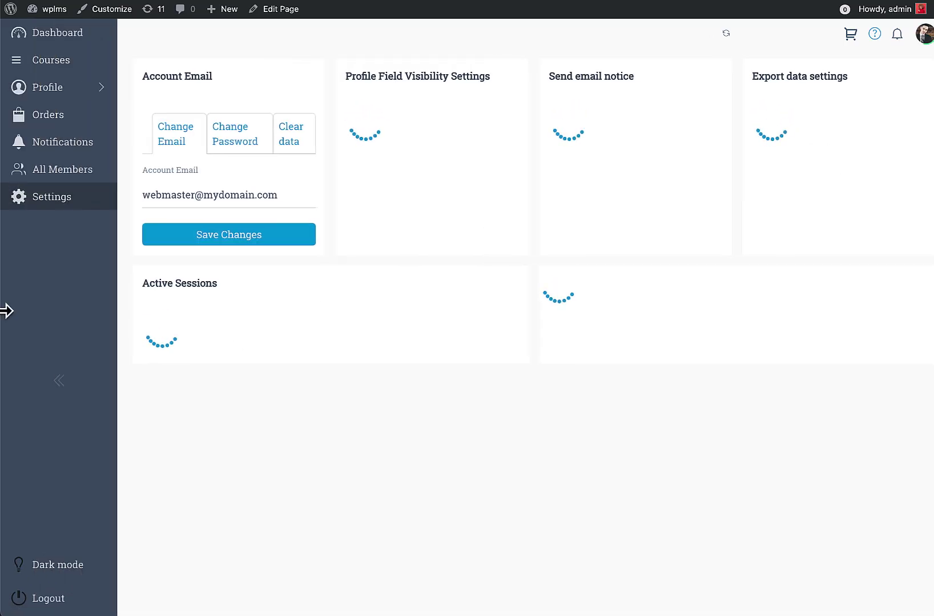
{"action": "left_click", "coordinate": [22, 65]}
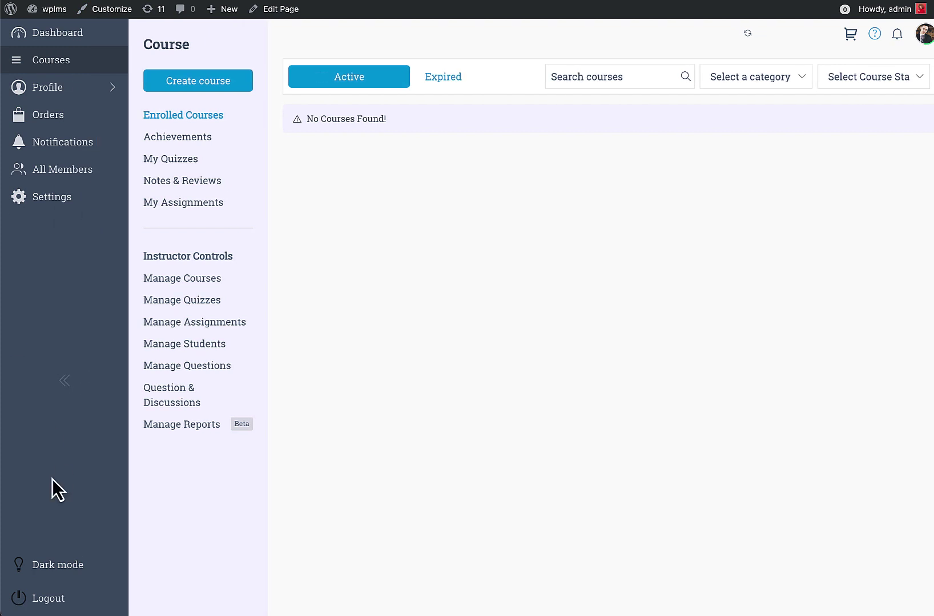
{"action": "left_click", "coordinate": [101, 17]}
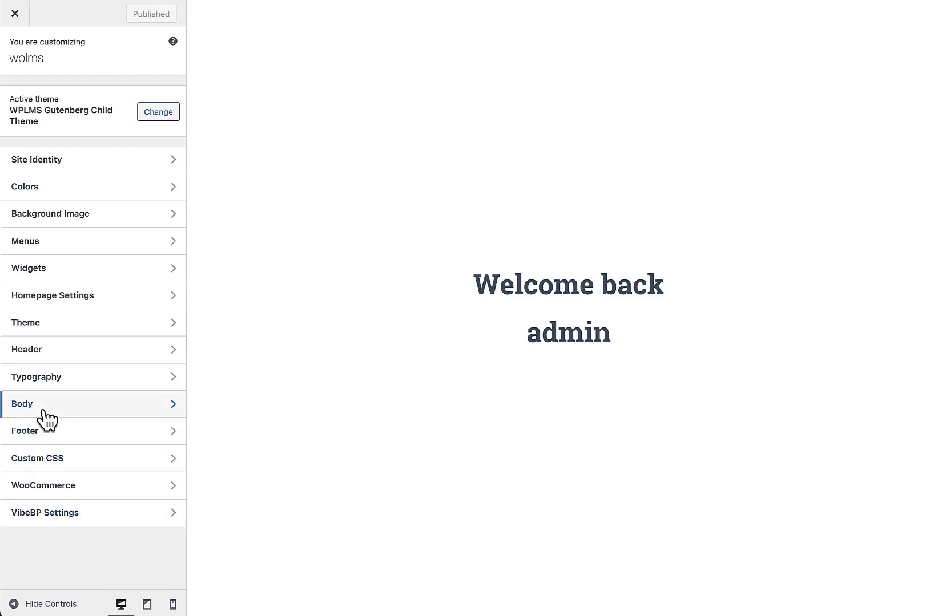
Set the VibeBP general settings theme style to Slick
{"action": "left_click", "coordinate": [60, 521]}
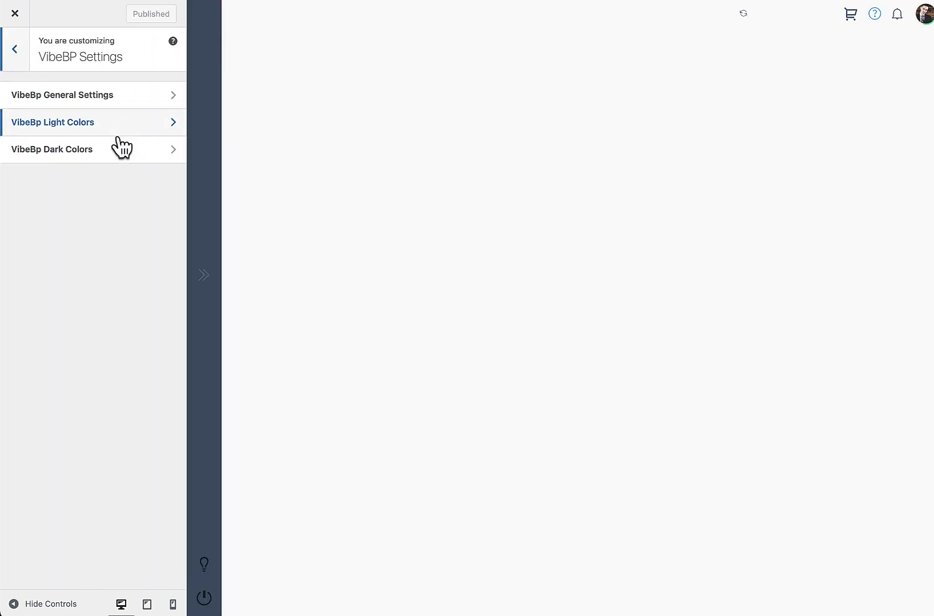
{"action": "left_click", "coordinate": [100, 96]}
{"action": "left_click", "coordinate": [74, 110]}
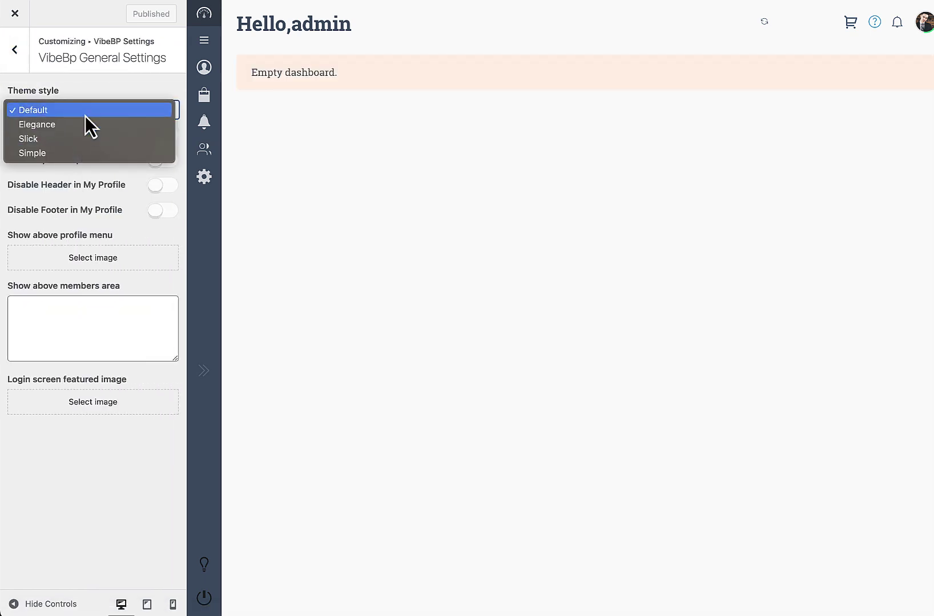
{"action": "left_click", "coordinate": [30, 124]}
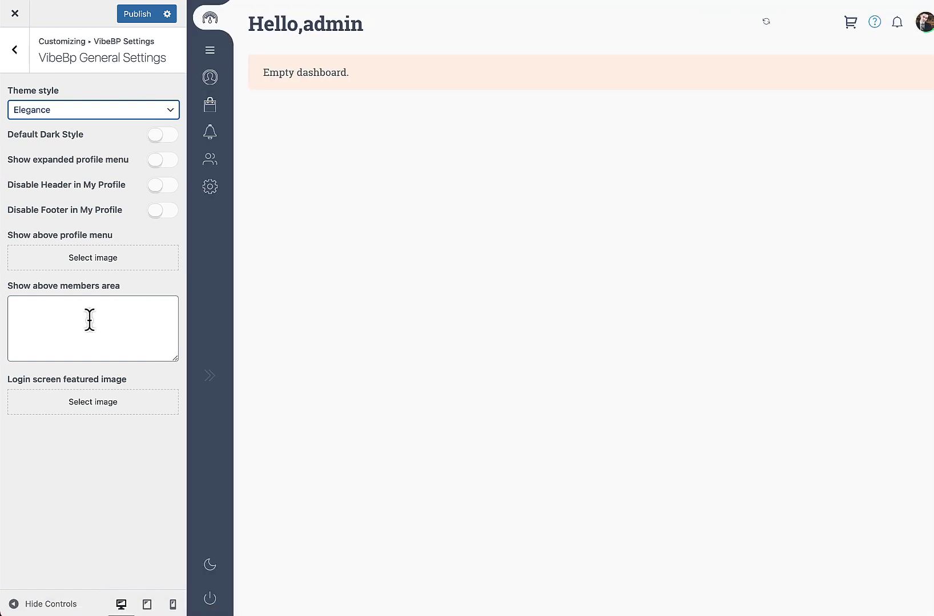
{"action": "left_click", "coordinate": [98, 113]}
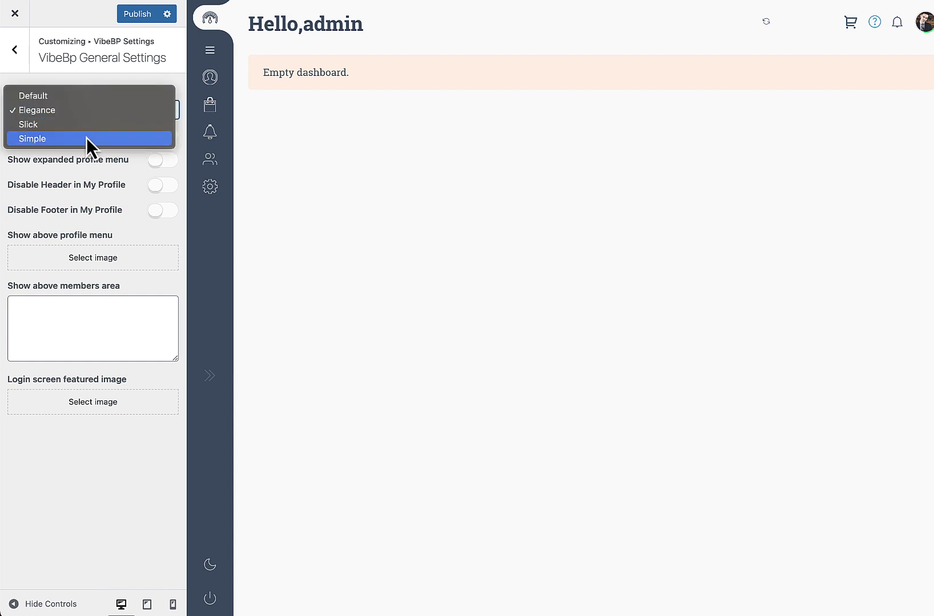
{"action": "left_click", "coordinate": [87, 126]}
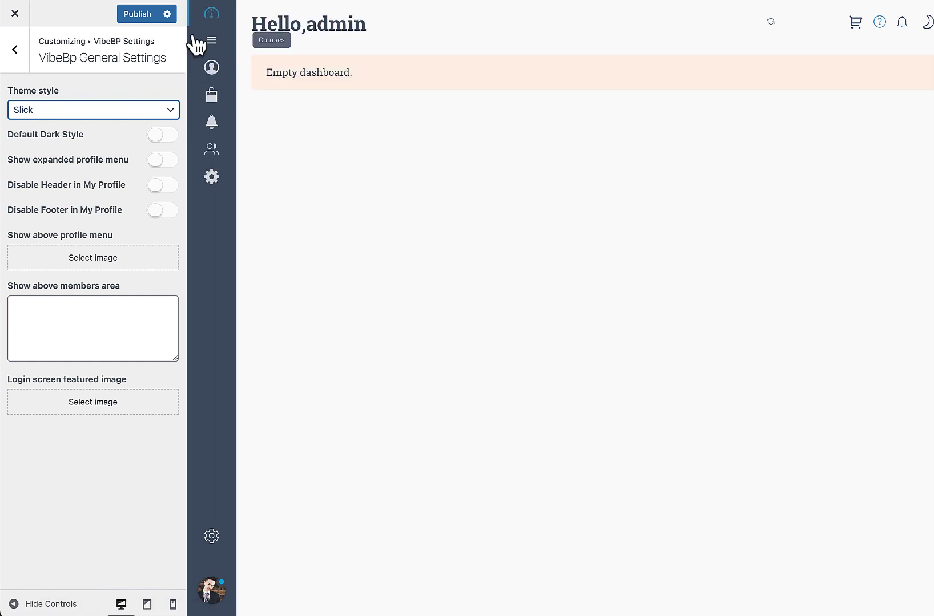
Show the logo_black image above the profile menu
{"action": "left_click", "coordinate": [81, 260]}
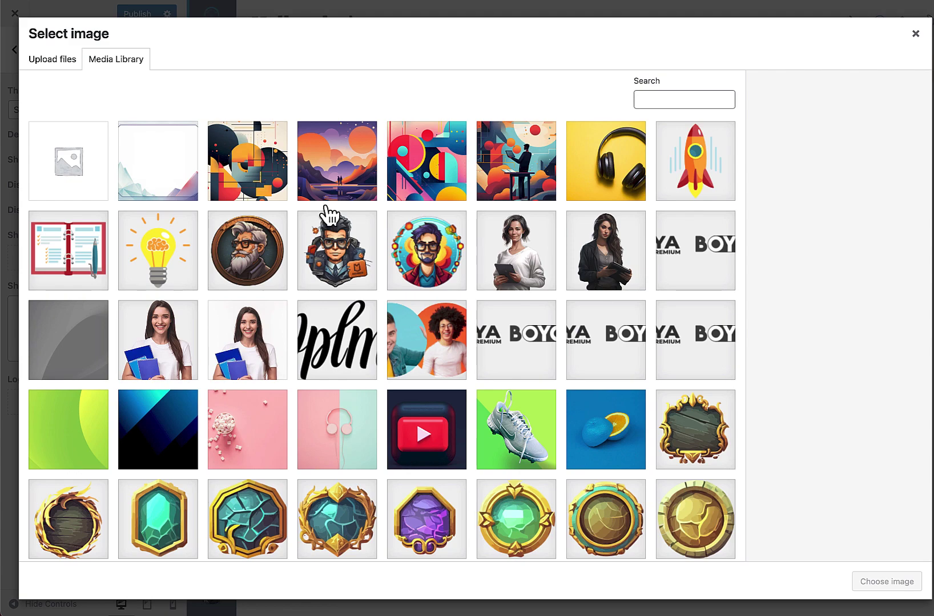
{"action": "left_click", "coordinate": [357, 373]}
{"action": "left_click", "coordinate": [893, 583]}
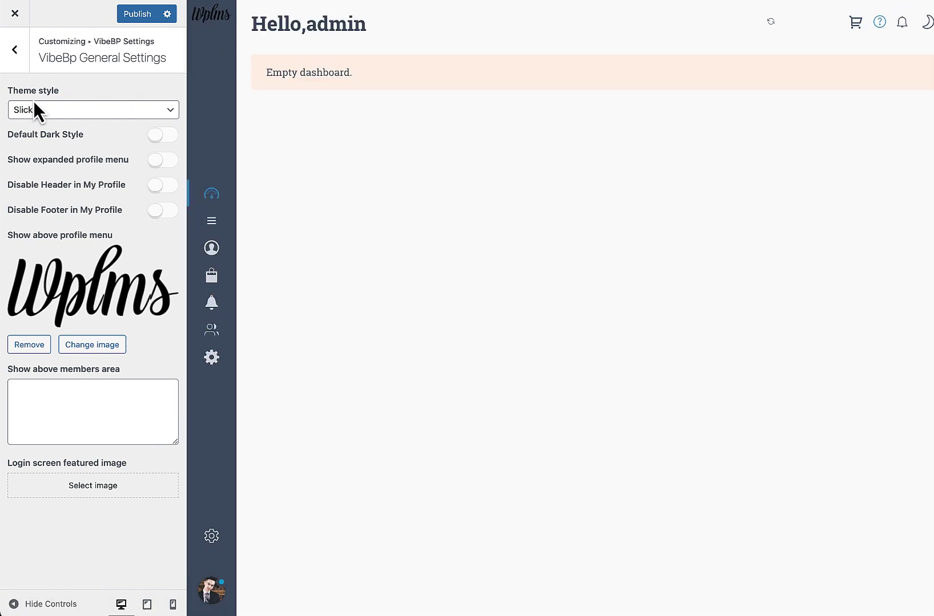
{"action": "left_click", "coordinate": [23, 63]}
{"action": "left_click", "coordinate": [66, 131]}
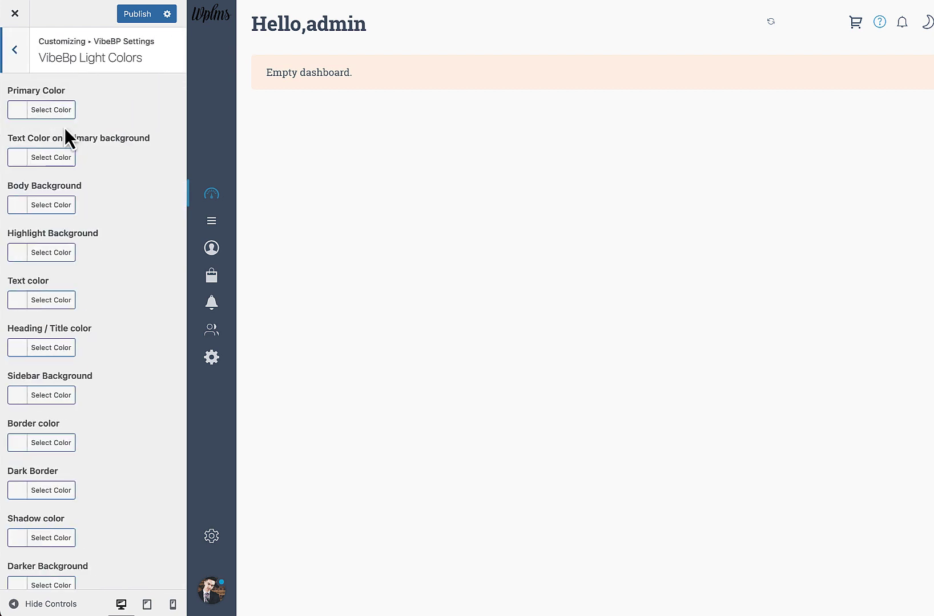
Set the primary colour to orange #dd9933 and the darker background to dark green #105926
{"action": "left_click", "coordinate": [51, 111]}
{"action": "left_click", "coordinate": [64, 255]}
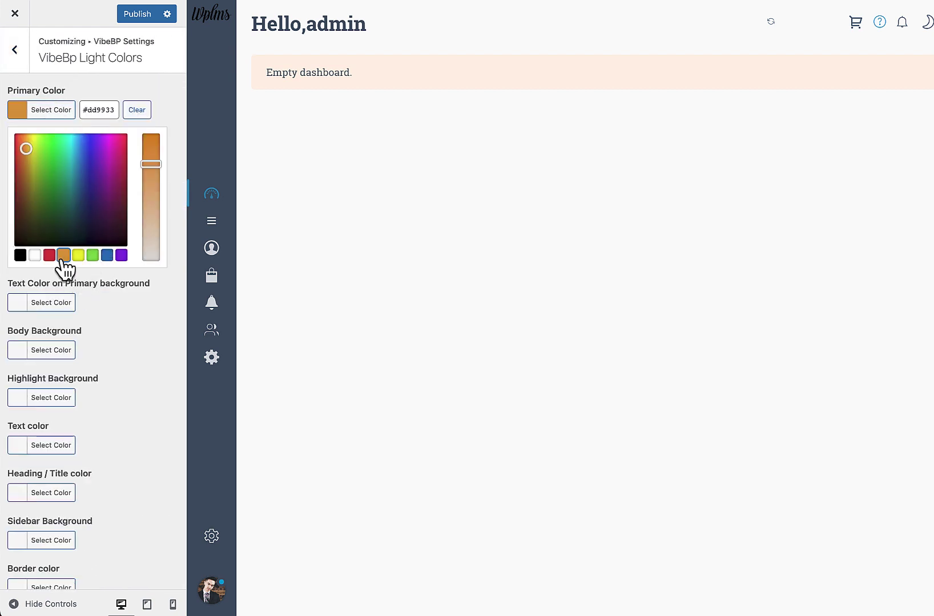
{"action": "left_click", "coordinate": [54, 110]}
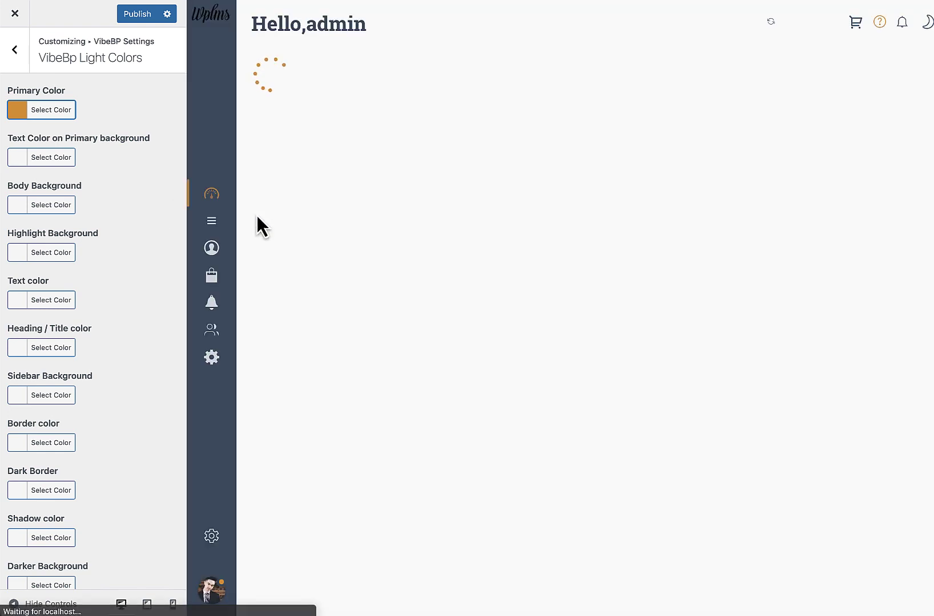
{"action": "scroll", "coordinate": [103, 429], "scroll_direction": "down", "scroll_amount": 2}
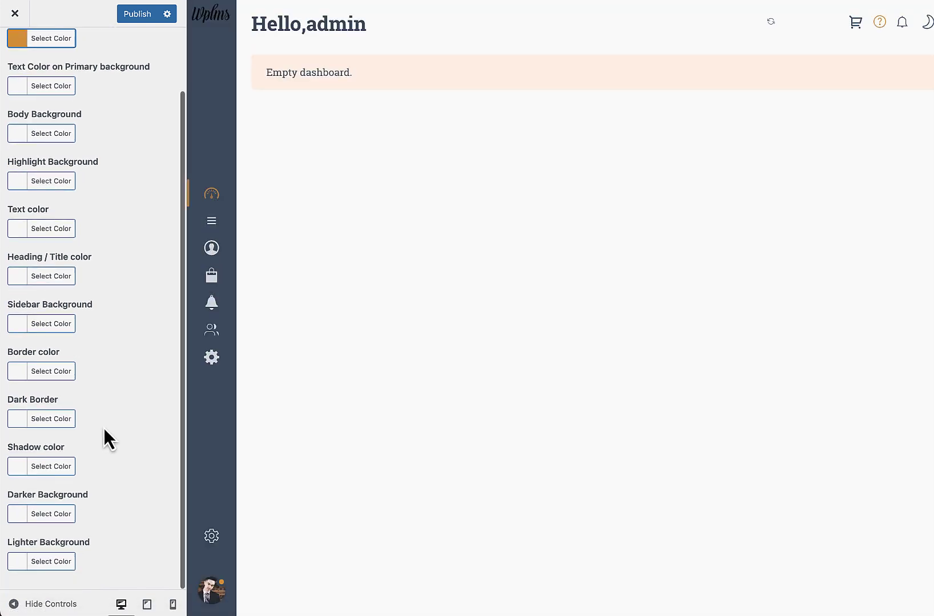
{"action": "left_click", "coordinate": [46, 515]}
{"action": "scroll", "coordinate": [116, 480], "scroll_direction": "down", "scroll_amount": 3}
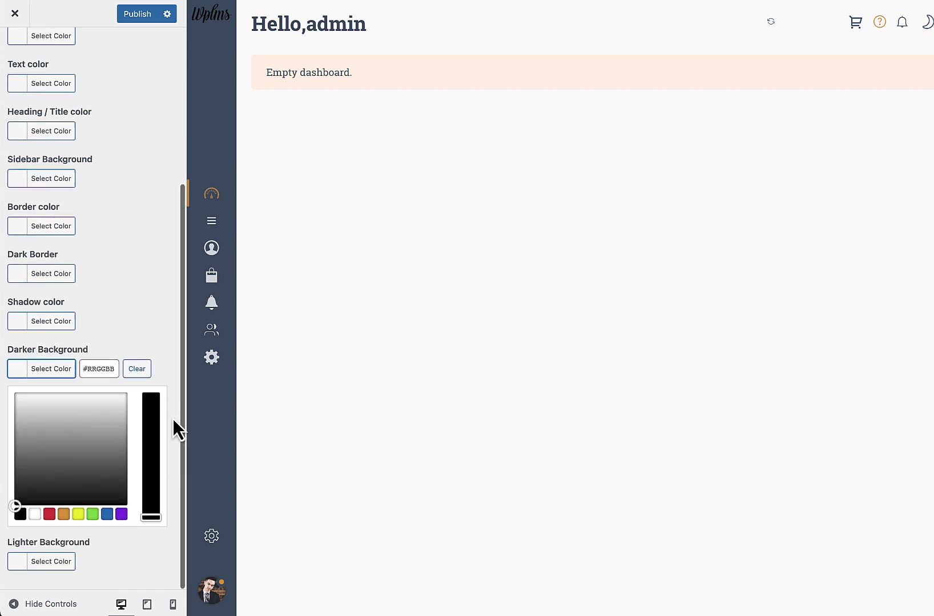
{"action": "left_click", "coordinate": [92, 515]}
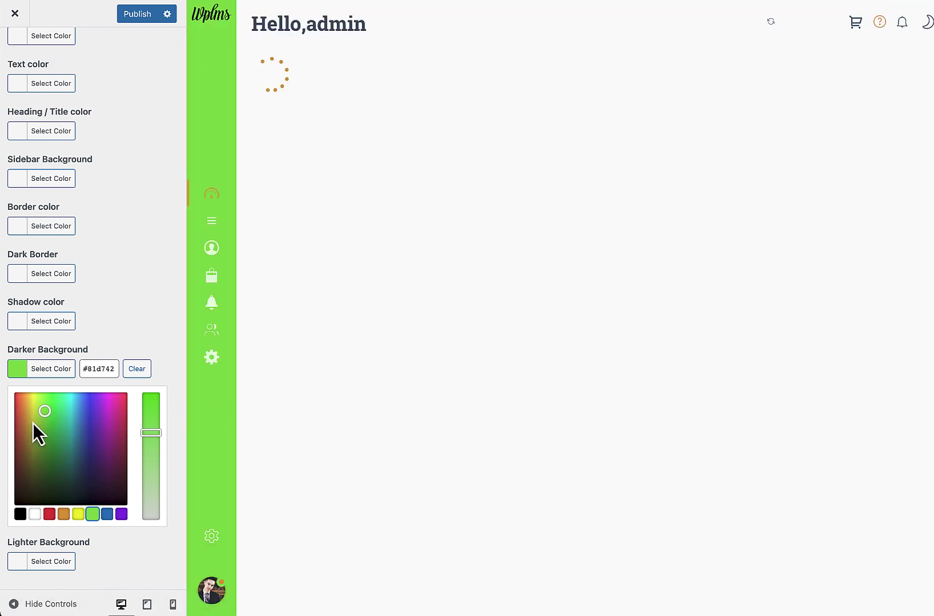
{"action": "left_click_drag", "start_coordinate": [46, 416], "coordinate": [66, 466]}
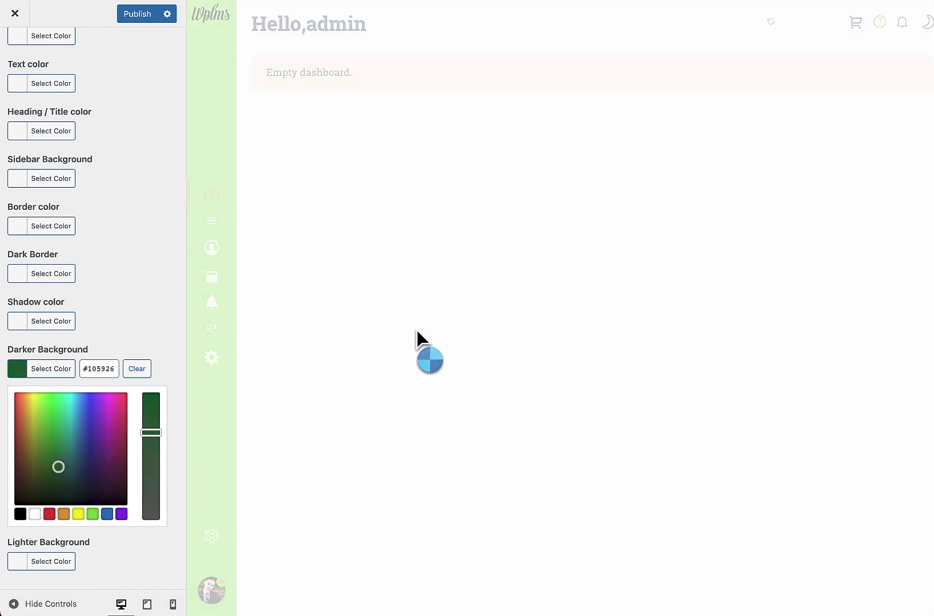
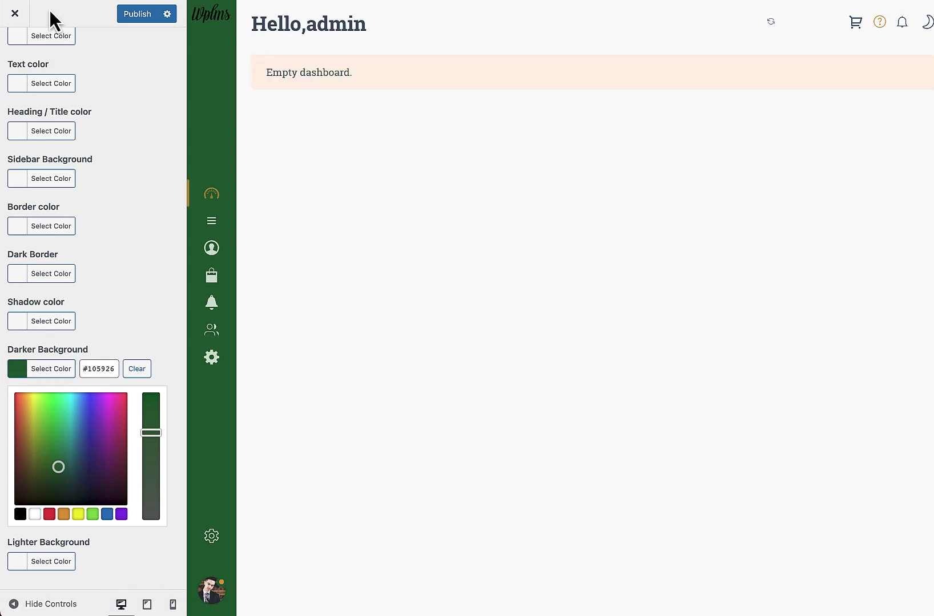
Close the colour picker and toggle the profile preview between dark and light in VibeBp General Settings
{"action": "left_click", "coordinate": [94, 305]}
{"action": "scroll", "coordinate": [97, 291], "scroll_direction": "up", "scroll_amount": 4}
{"action": "left_click", "coordinate": [12, 61]}
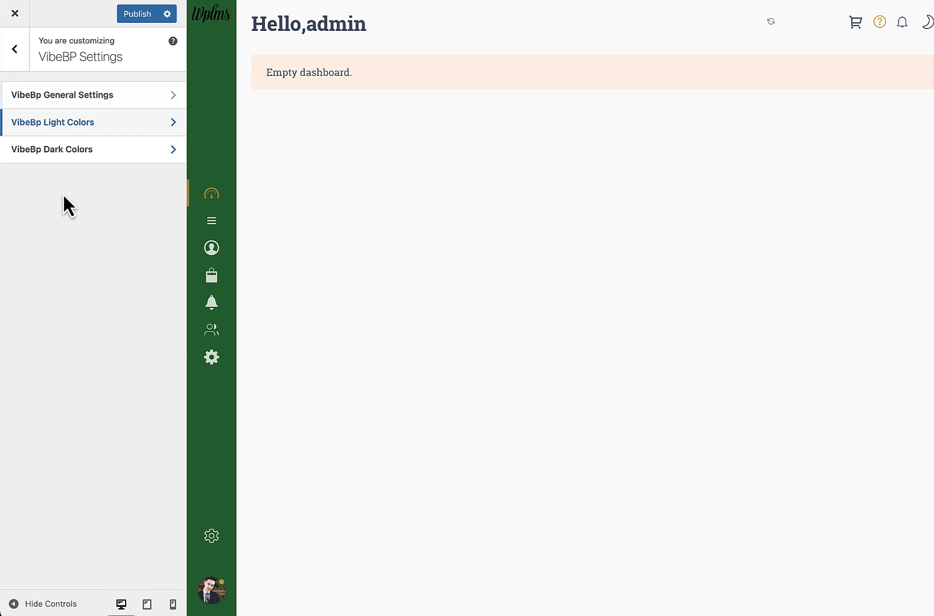
{"action": "left_click", "coordinate": [91, 108]}
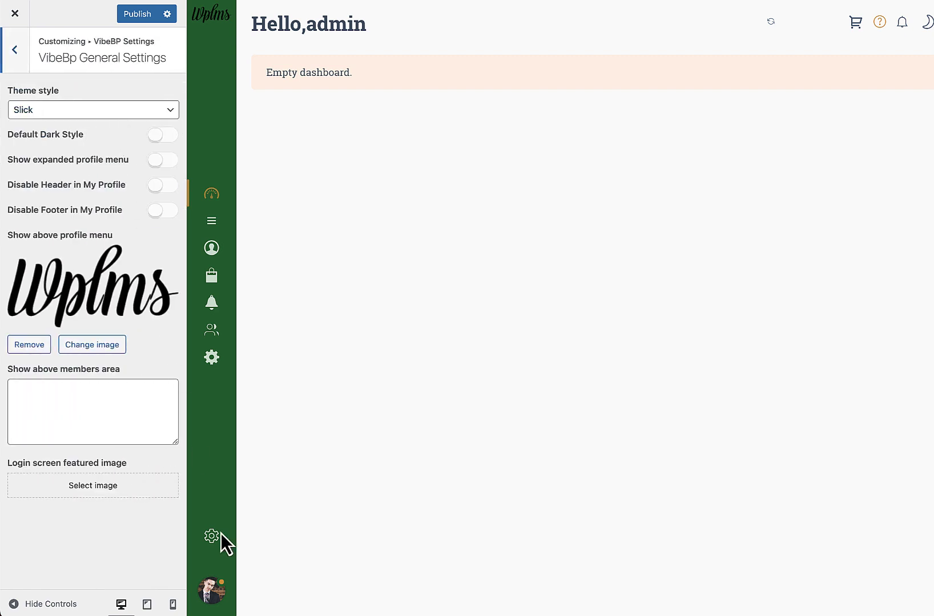
{"action": "left_click", "coordinate": [927, 23]}
{"action": "left_click", "coordinate": [926, 25]}
{"action": "left_click", "coordinate": [926, 25]}
{"action": "left_click", "coordinate": [926, 25]}
Preview the profile in dark and light modes from the VibeBp Dark Colors settings
{"action": "left_click", "coordinate": [14, 51]}
{"action": "left_click", "coordinate": [47, 149]}
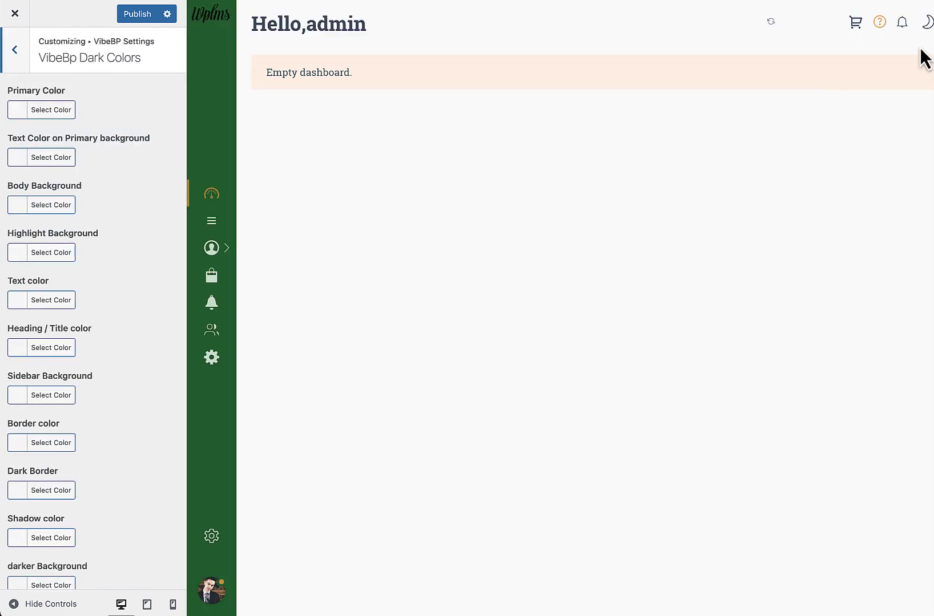
{"action": "left_click", "coordinate": [926, 25]}
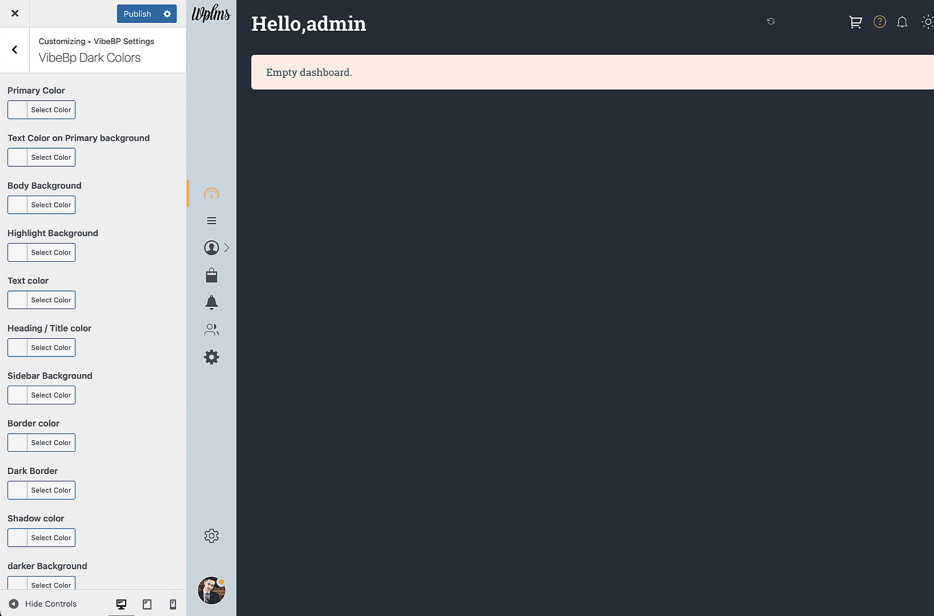
{"action": "left_click", "coordinate": [925, 23]}
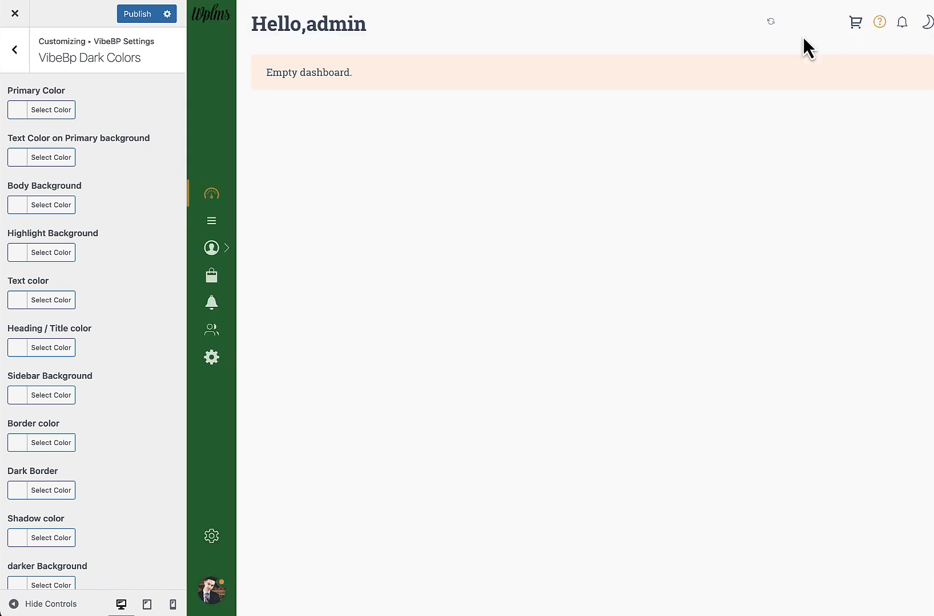
Turn on Default Dark Style in VibeBp General Settings and leave the Customizer
{"action": "left_click", "coordinate": [16, 58]}
{"action": "left_click", "coordinate": [80, 97]}
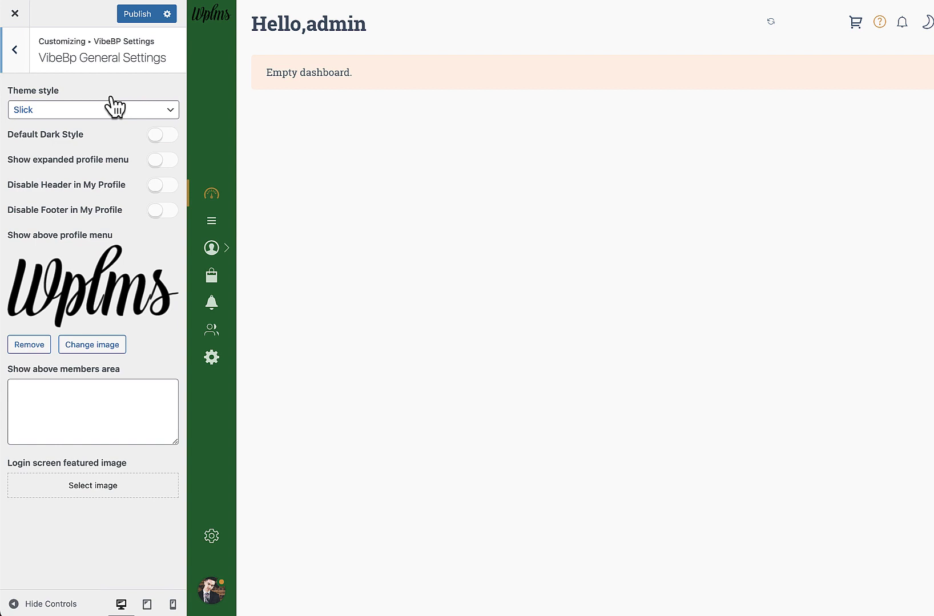
{"action": "left_click", "coordinate": [170, 139]}
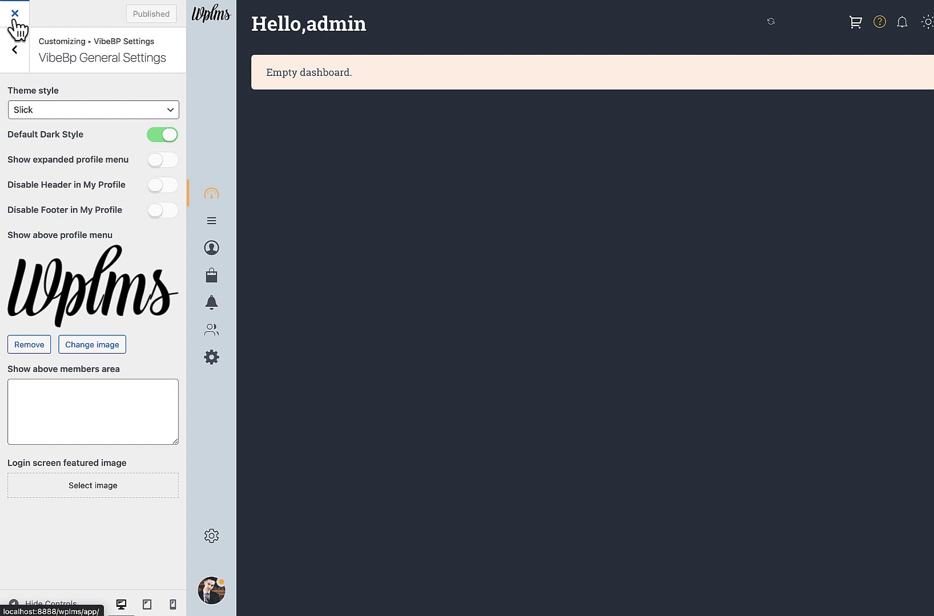
{"action": "left_click", "coordinate": [14, 19]}
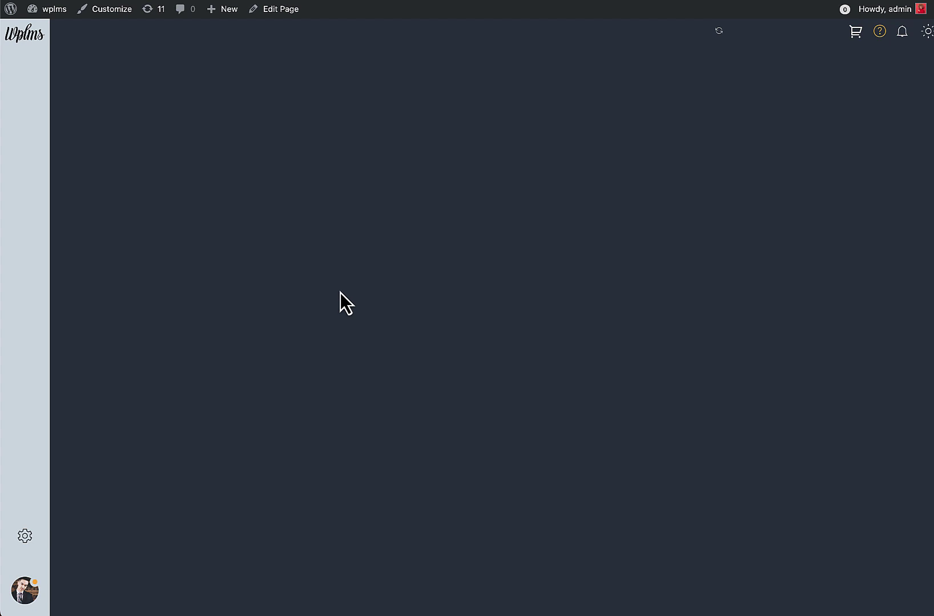
Open the profile's Course section, then the LMS Settings page from the admin sidebar
{"action": "left_click", "coordinate": [24, 231]}
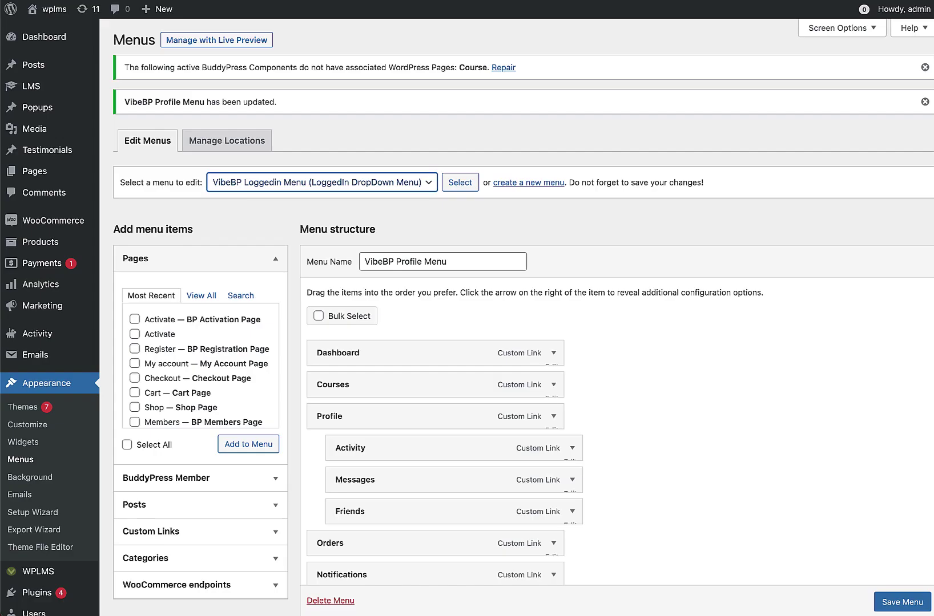
{"action": "mouse_move", "coordinate": [46, 91]}
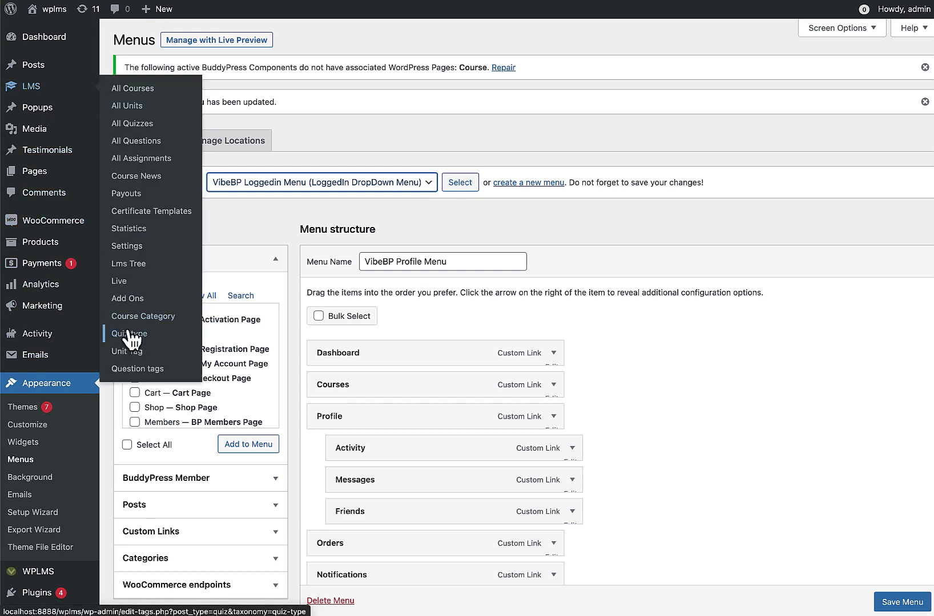
{"action": "left_click", "coordinate": [137, 270]}
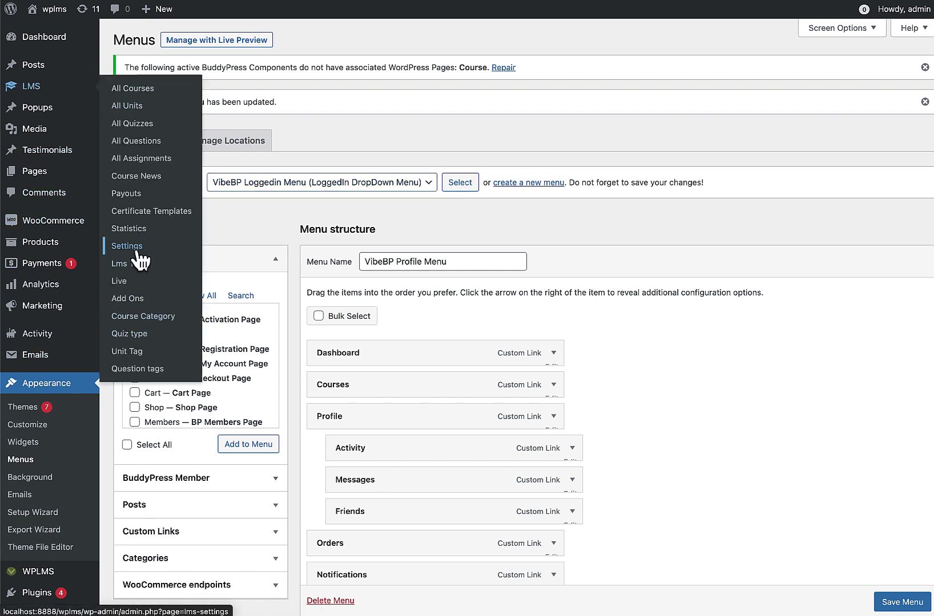
{"action": "left_click", "coordinate": [140, 246]}
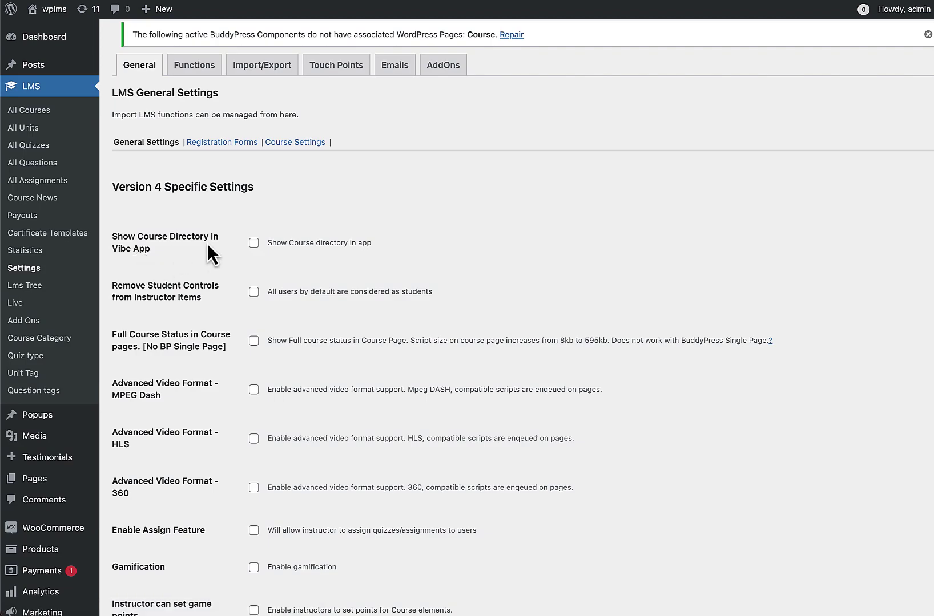
Enable Show Course directory in app, Assign Feature, gamification and instructor game points, then save
{"action": "left_click", "coordinate": [253, 243]}
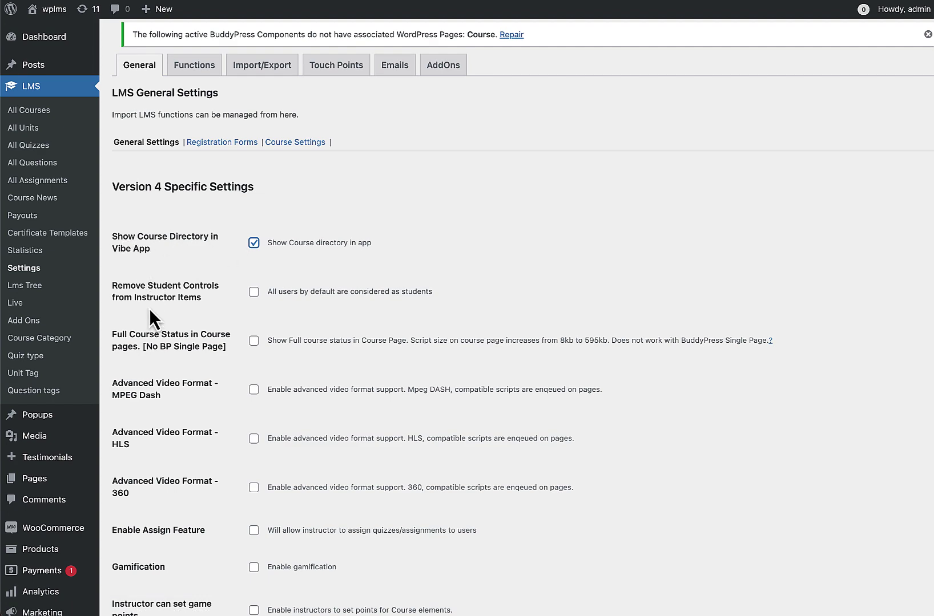
{"action": "scroll", "coordinate": [296, 333], "scroll_direction": "down", "scroll_amount": 4}
{"action": "left_click_drag", "start_coordinate": [109, 351], "coordinate": [254, 368]}
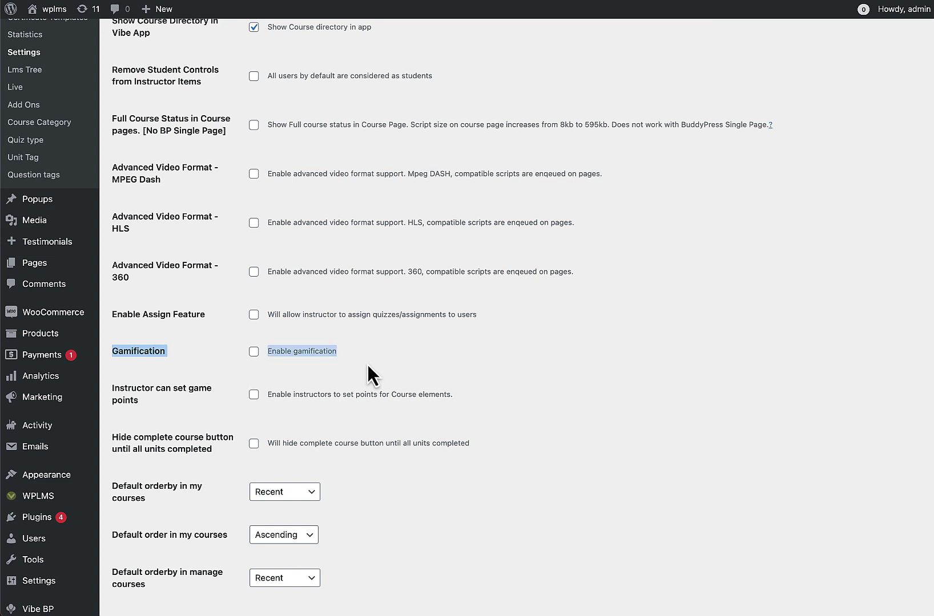
{"action": "left_click", "coordinate": [254, 352]}
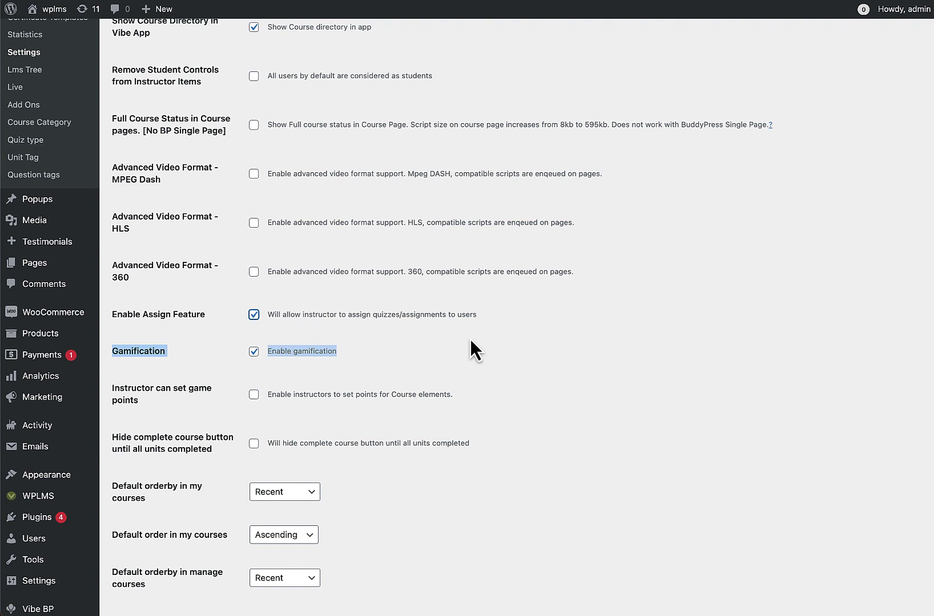
{"action": "scroll", "coordinate": [470, 340], "scroll_direction": "down", "scroll_amount": 3}
{"action": "left_click", "coordinate": [254, 291]}
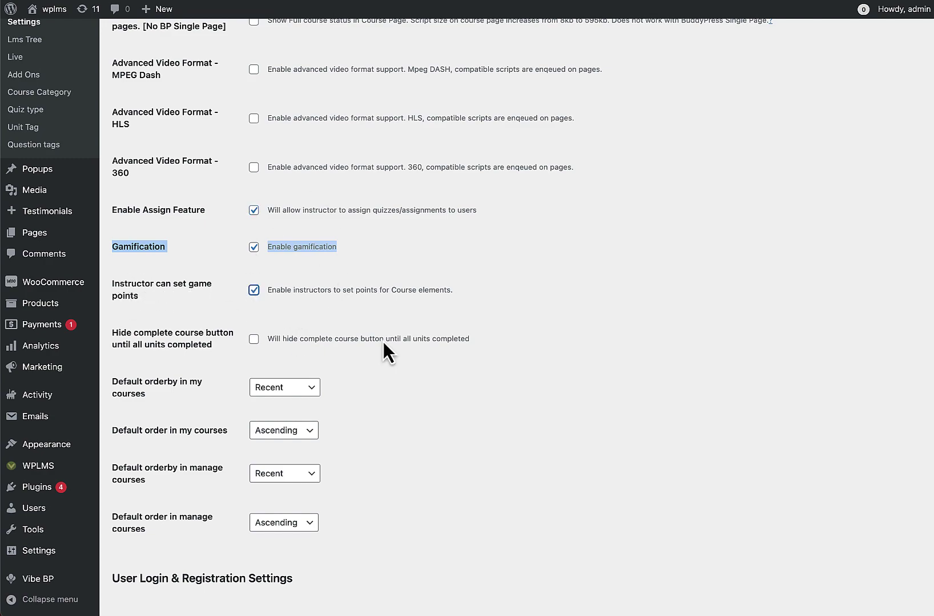
{"action": "scroll", "coordinate": [454, 317], "scroll_direction": "down", "scroll_amount": 10}
{"action": "scroll", "coordinate": [246, 531], "scroll_direction": "down", "scroll_amount": 20}
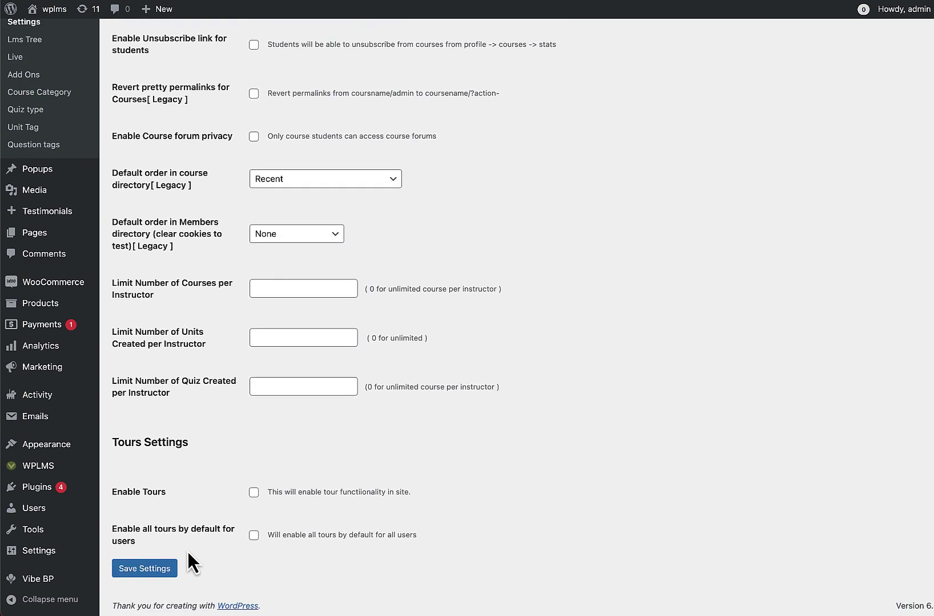
{"action": "left_click", "coordinate": [149, 571]}
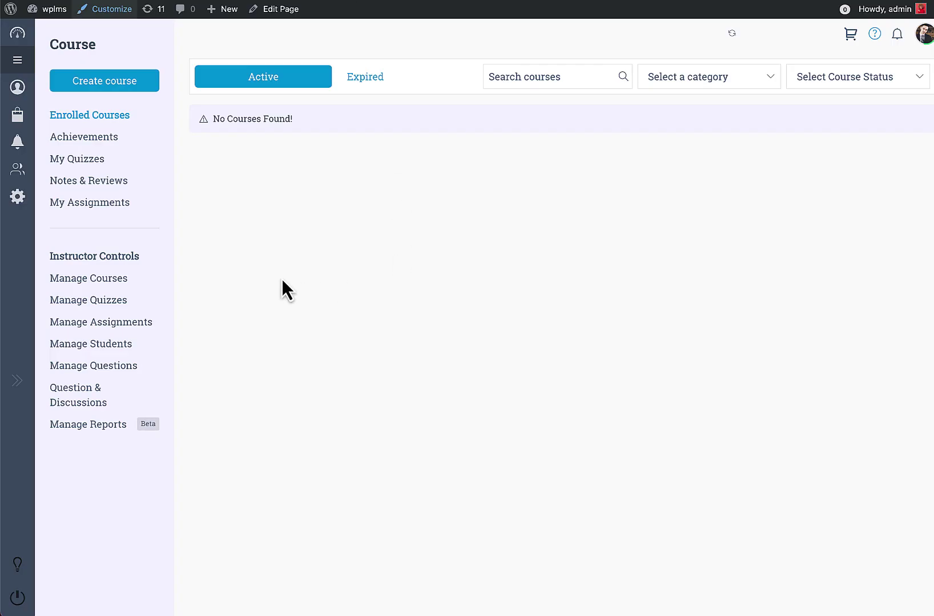
Reload the course page, list All Courses, and preview it at iPhone XR size
{"action": "right_click", "coordinate": [292, 163]}
{"action": "left_click", "coordinate": [390, 203]}
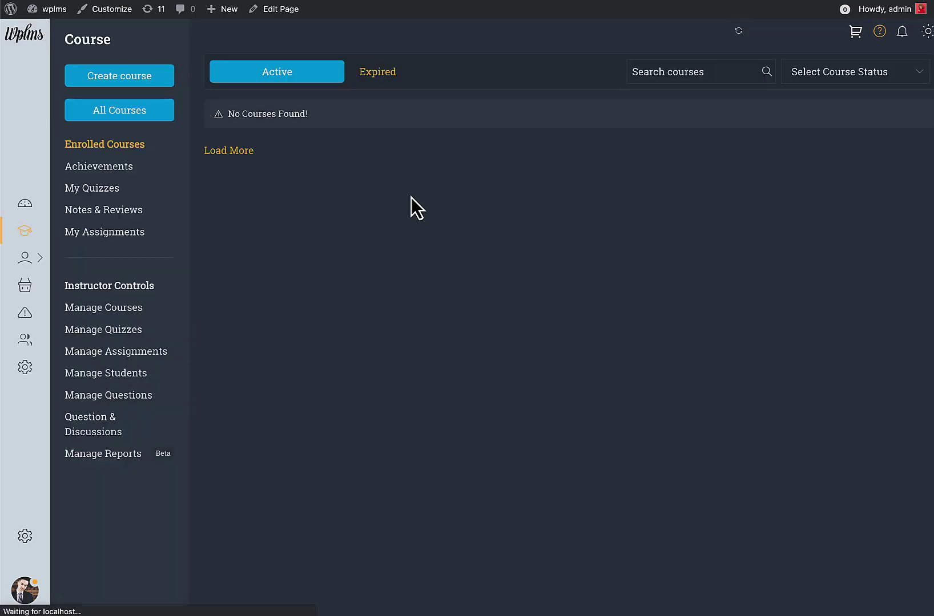
{"action": "left_click", "coordinate": [111, 114]}
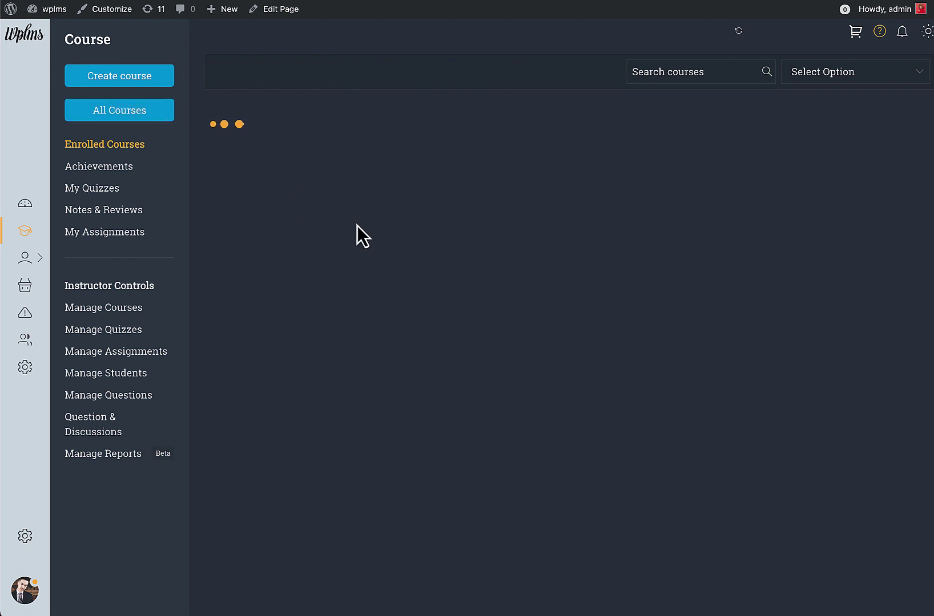
{"action": "scroll", "coordinate": [662, 400], "scroll_direction": "down", "scroll_amount": 1}
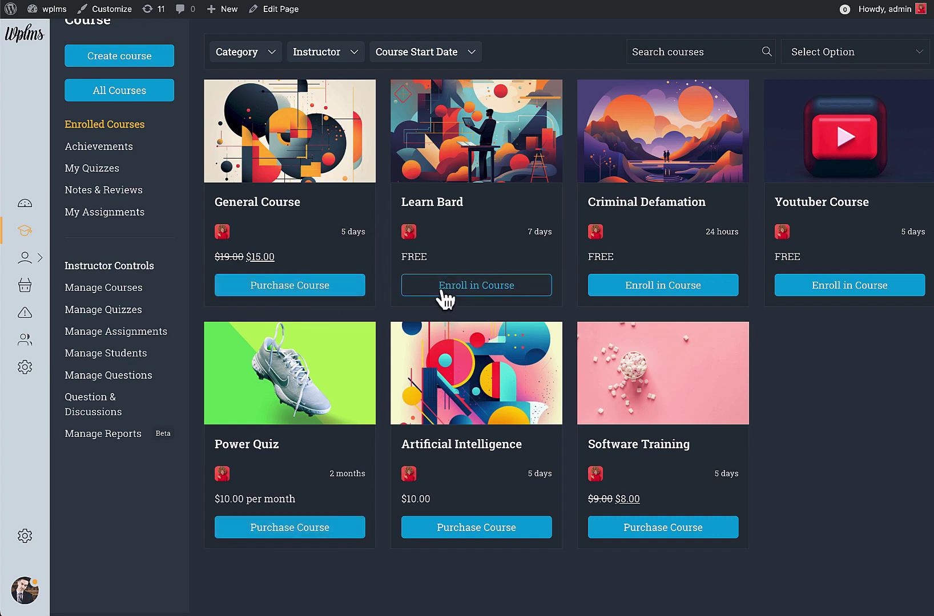
{"action": "scroll", "coordinate": [675, 417], "scroll_direction": "up", "scroll_amount": 1}
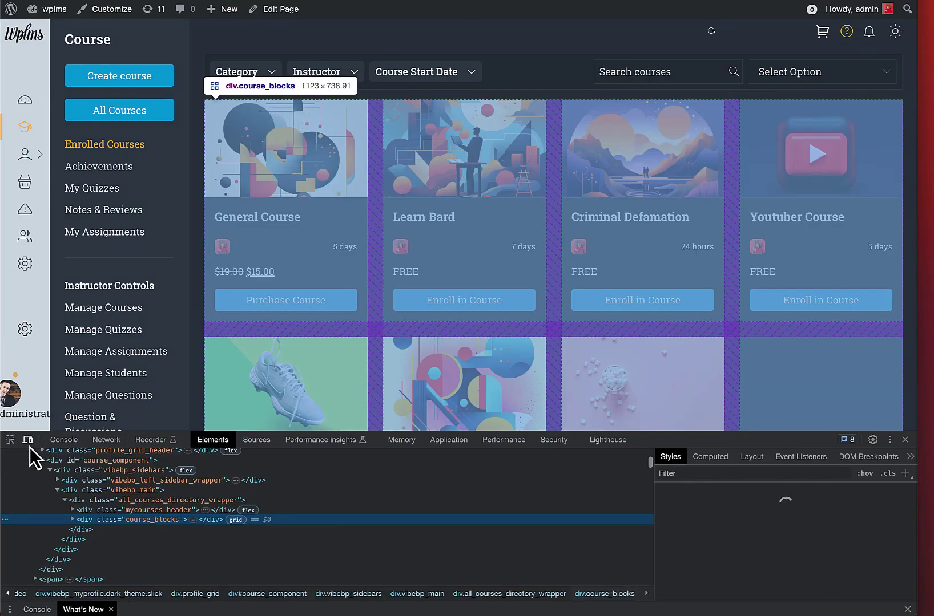
{"action": "left_click", "coordinate": [27, 440]}
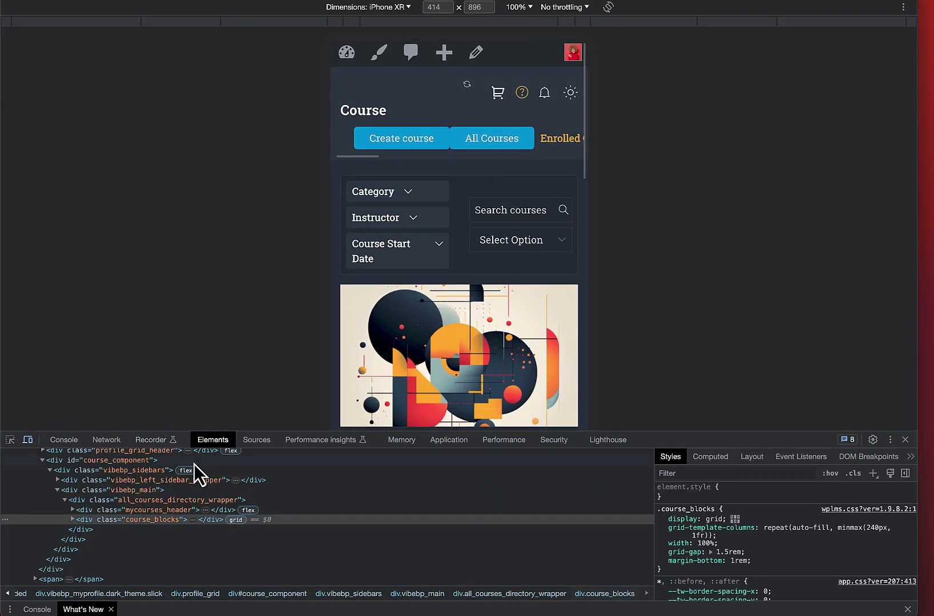
Dock the developer tools to the right of the iPhone XR preview
{"action": "scroll", "coordinate": [441, 188], "scroll_direction": "down", "scroll_amount": 10}
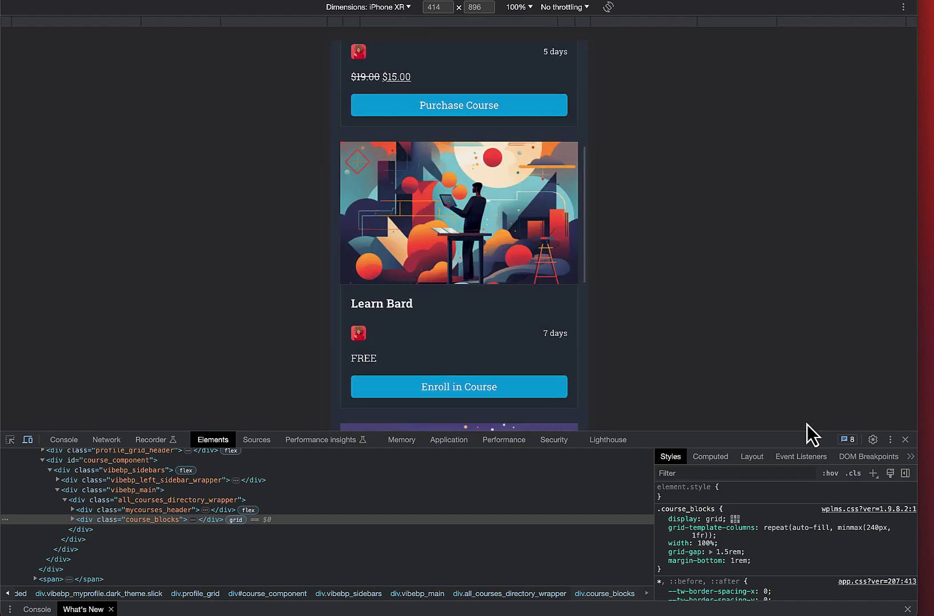
{"action": "left_click", "coordinate": [889, 439]}
{"action": "left_click", "coordinate": [901, 460]}
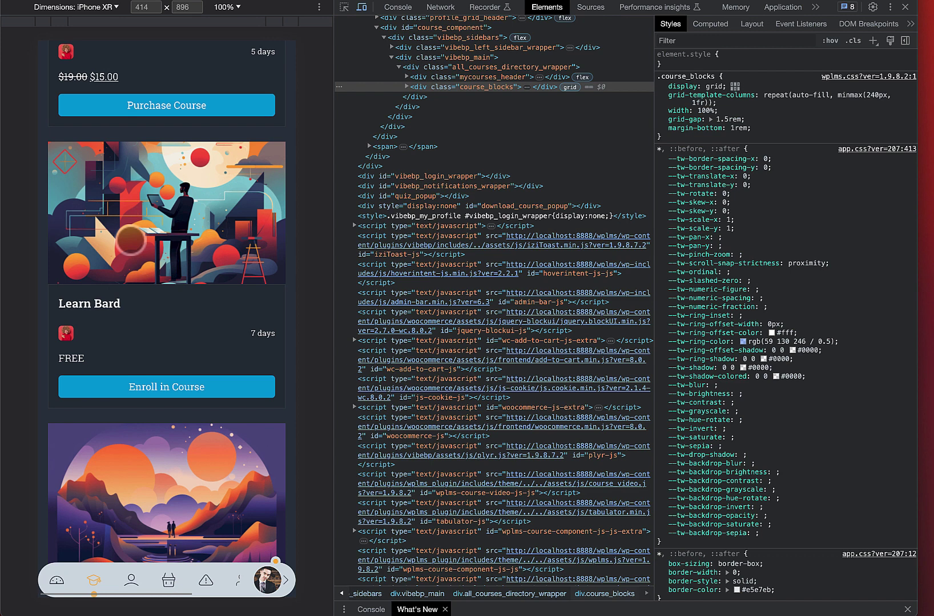
Swipe the emulated page's course tab row to reveal more sections
{"action": "scroll", "coordinate": [128, 255], "scroll_direction": "up", "scroll_amount": 10}
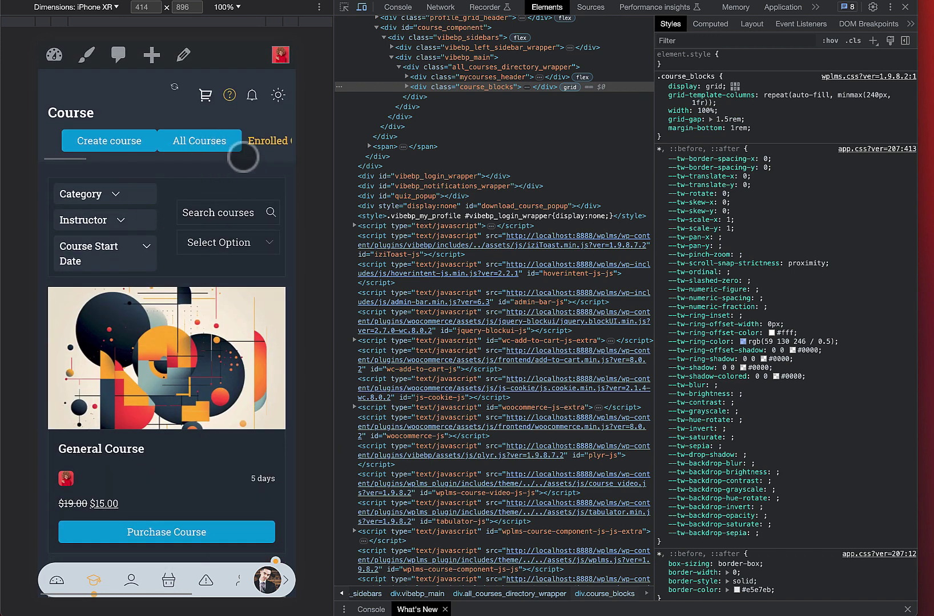
{"action": "left_click_drag", "start_coordinate": [243, 156], "coordinate": [23, 162]}
{"action": "left_click_drag", "start_coordinate": [269, 155], "coordinate": [137, 157]}
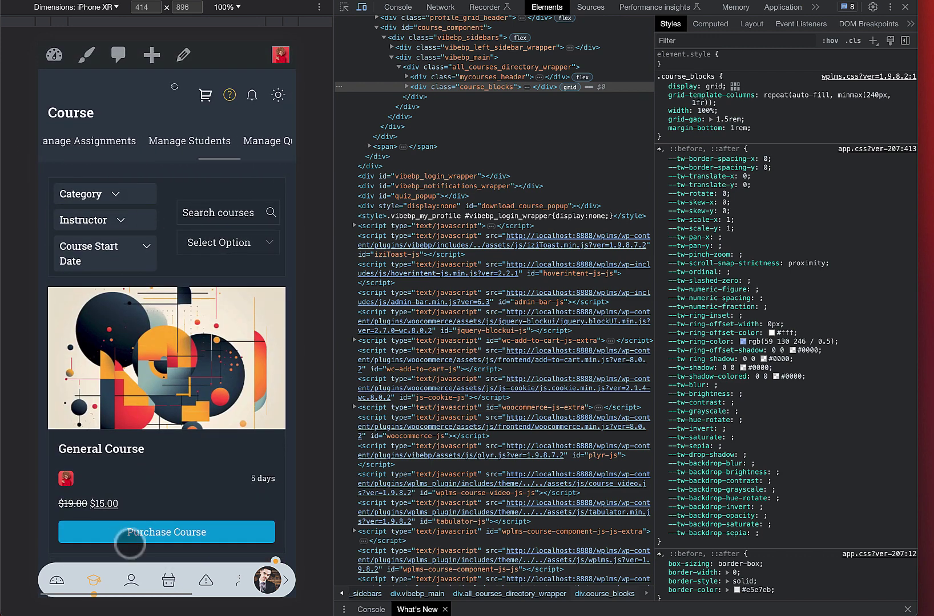
{"action": "left_click_drag", "start_coordinate": [181, 588], "coordinate": [119, 586]}
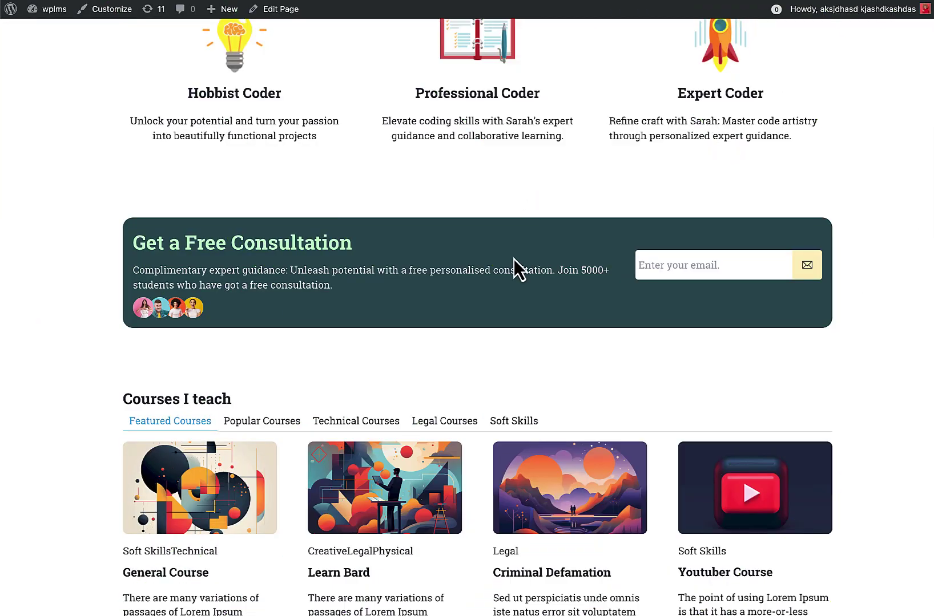
Cycle the Courses I teach tabs through Technical, Legal and Soft Skills, back to Featured Courses
{"action": "scroll", "coordinate": [513, 228], "scroll_direction": "down", "scroll_amount": 2}
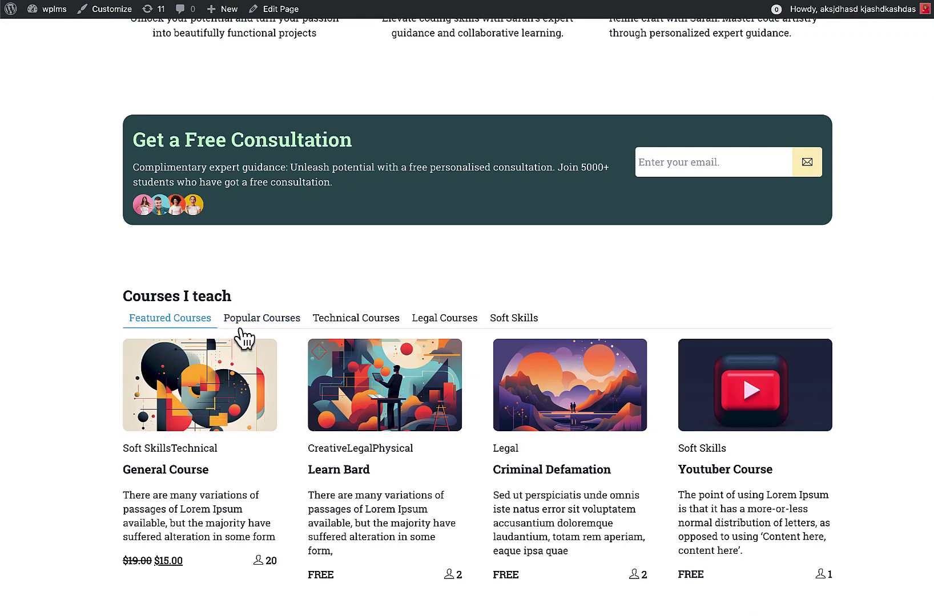
{"action": "left_click", "coordinate": [342, 320]}
{"action": "left_click", "coordinate": [459, 322]}
{"action": "left_click", "coordinate": [519, 321]}
{"action": "left_click", "coordinate": [192, 328]}
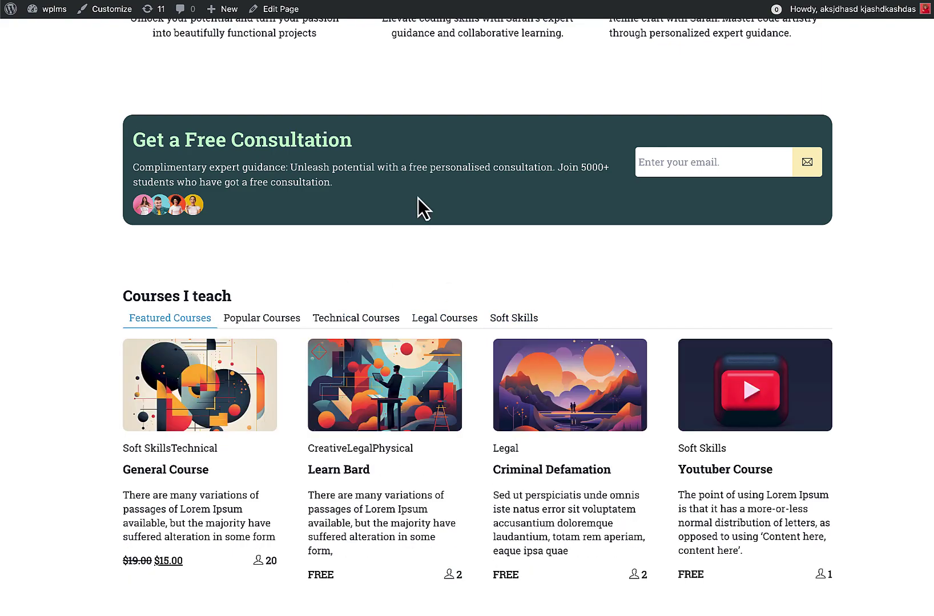
{"action": "scroll", "coordinate": [480, 297], "scroll_direction": "down", "scroll_amount": 10}
{"action": "scroll", "coordinate": [502, 253], "scroll_direction": "down", "scroll_amount": 6}
{"action": "scroll", "coordinate": [485, 415], "scroll_direction": "up", "scroll_amount": 3}
{"action": "scroll", "coordinate": [485, 415], "scroll_direction": "up", "scroll_amount": 13}
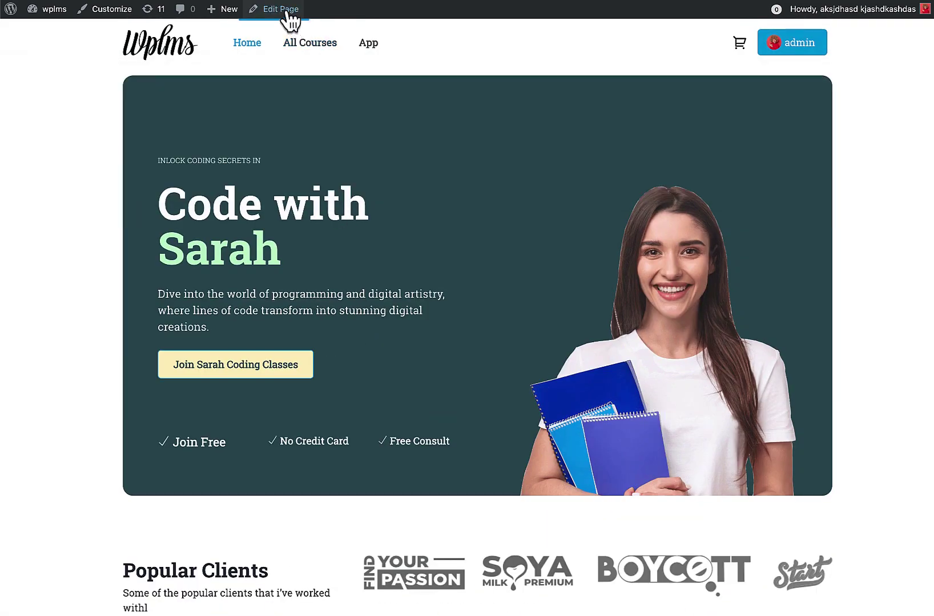
{"action": "mouse_move", "coordinate": [309, 43]}
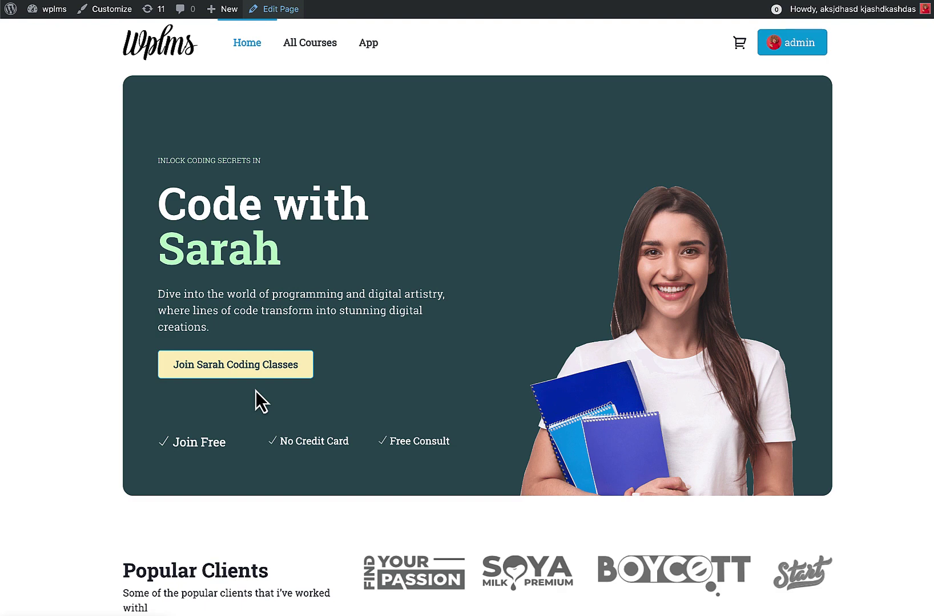
Hide the settings sidebar and switch the block editor to fullscreen mode
{"action": "scroll", "coordinate": [396, 182], "scroll_direction": "down", "scroll_amount": 5}
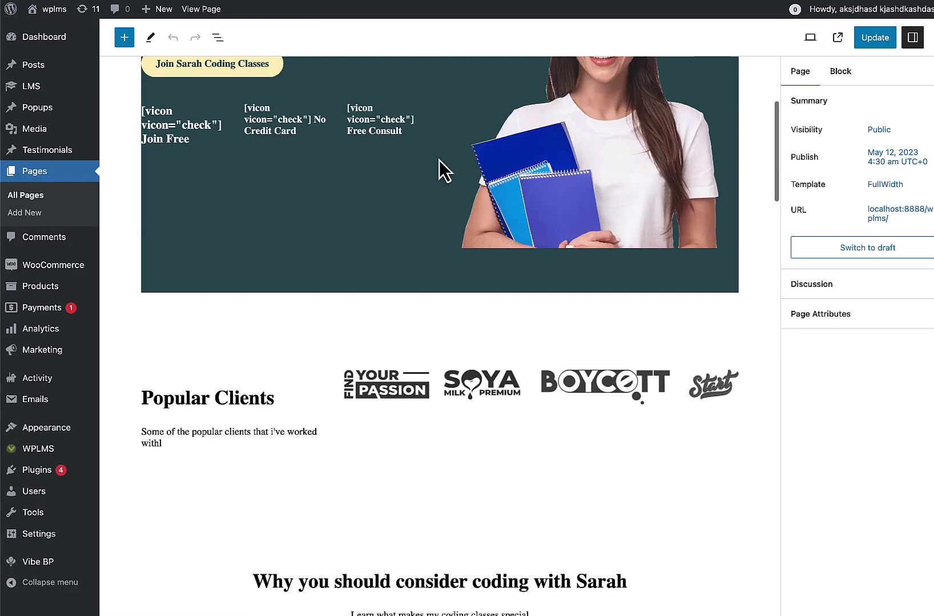
{"action": "scroll", "coordinate": [399, 228], "scroll_direction": "up", "scroll_amount": 5}
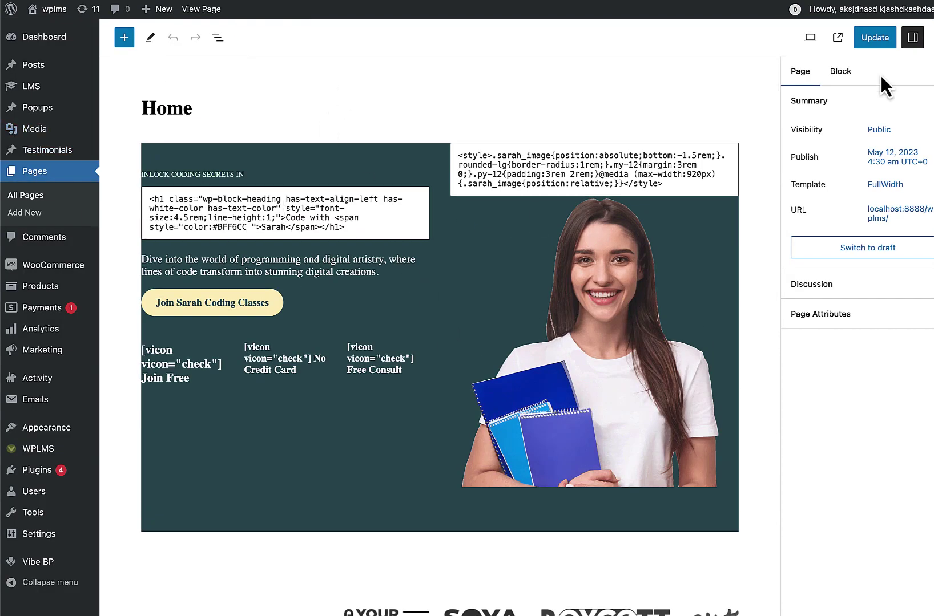
{"action": "left_click", "coordinate": [911, 40]}
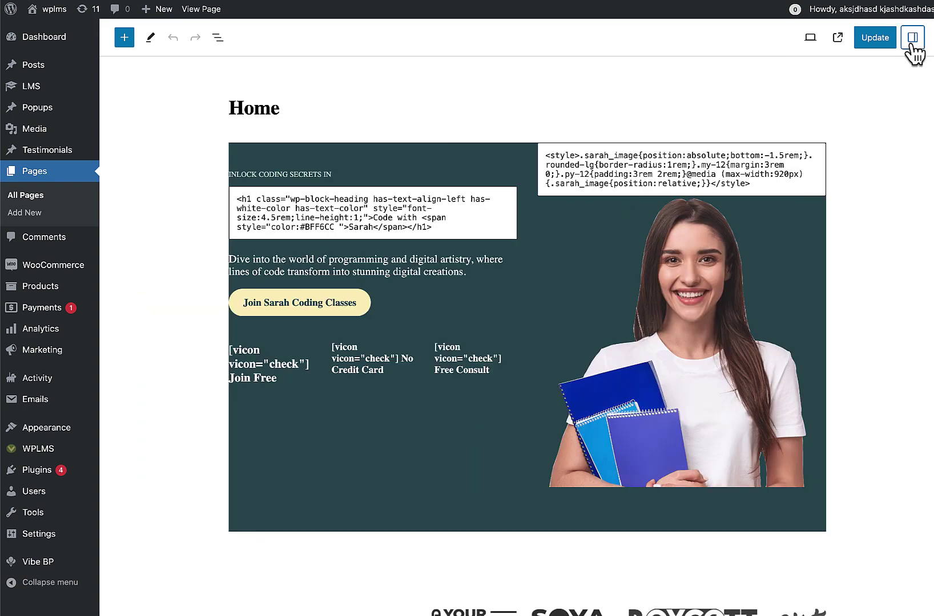
{"action": "left_click", "coordinate": [929, 37]}
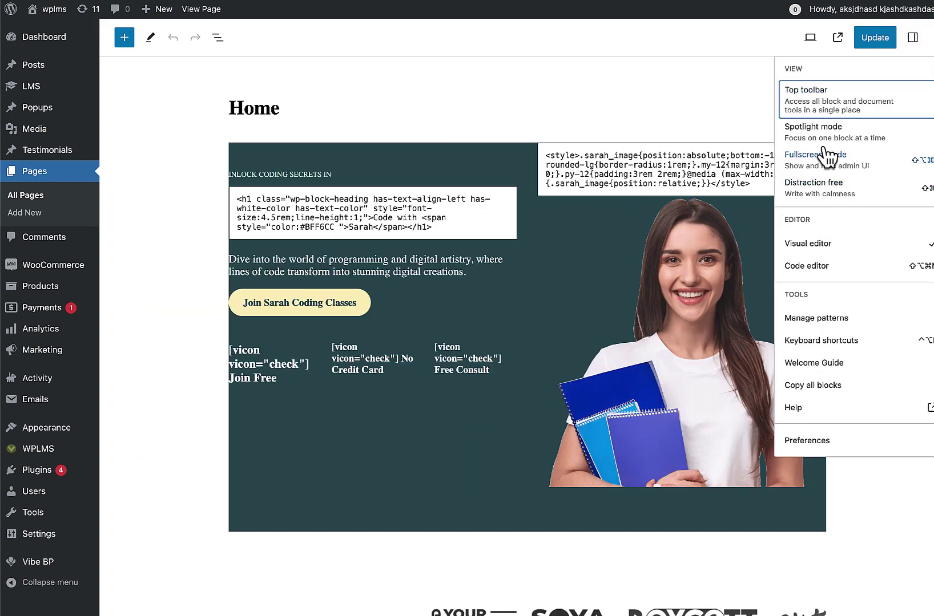
{"action": "left_click", "coordinate": [828, 171]}
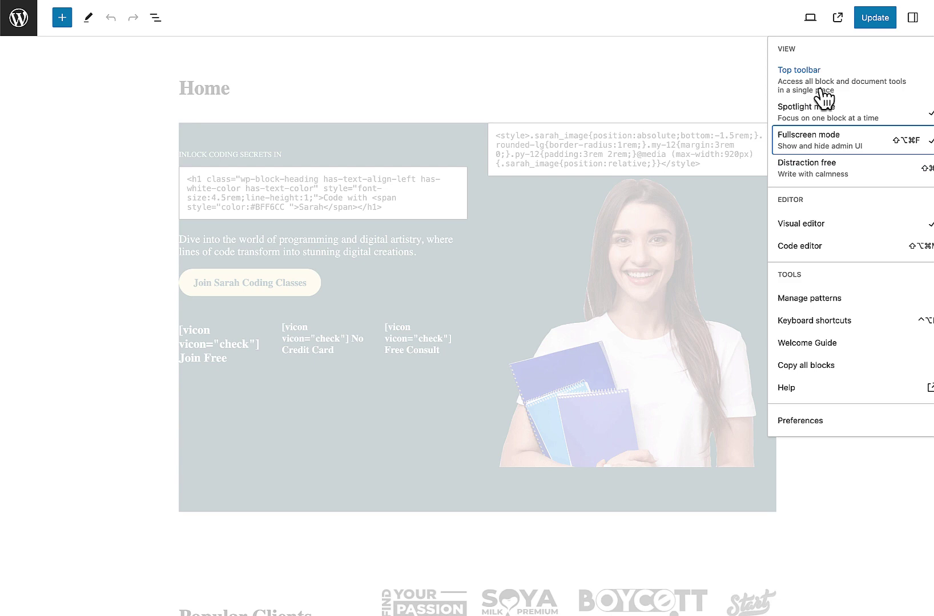
{"action": "left_click", "coordinate": [824, 111]}
In List View, select the Columns block wrapping Courses I teach and collapse its inner Column
{"action": "scroll", "coordinate": [570, 326], "scroll_direction": "down", "scroll_amount": 7}
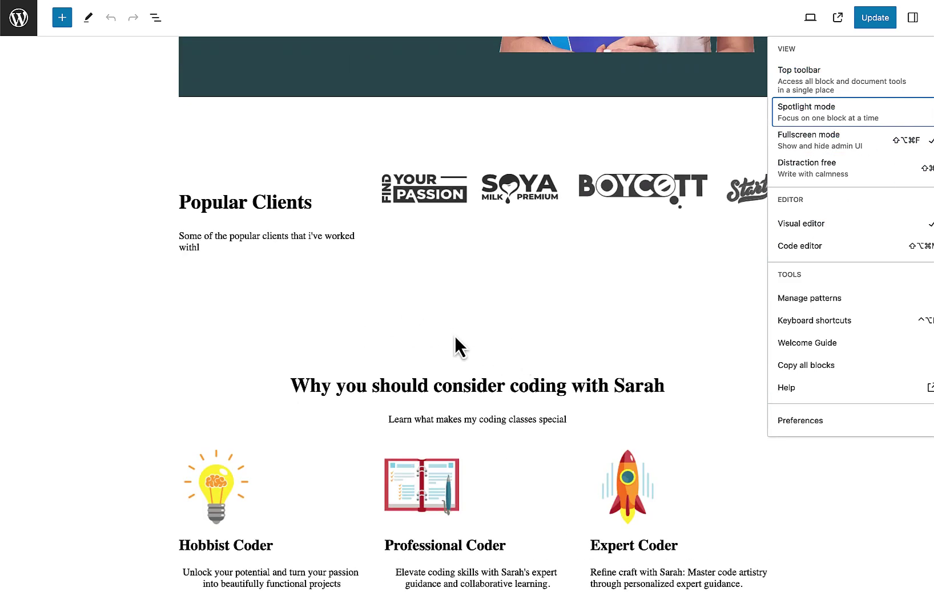
{"action": "scroll", "coordinate": [425, 338], "scroll_direction": "down", "scroll_amount": 12}
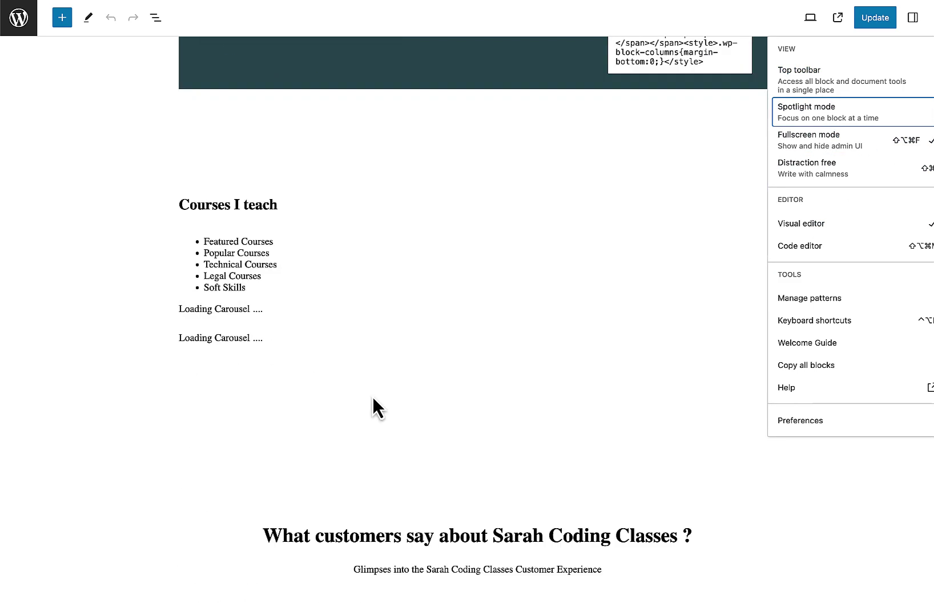
{"action": "scroll", "coordinate": [376, 408], "scroll_direction": "down", "scroll_amount": 2}
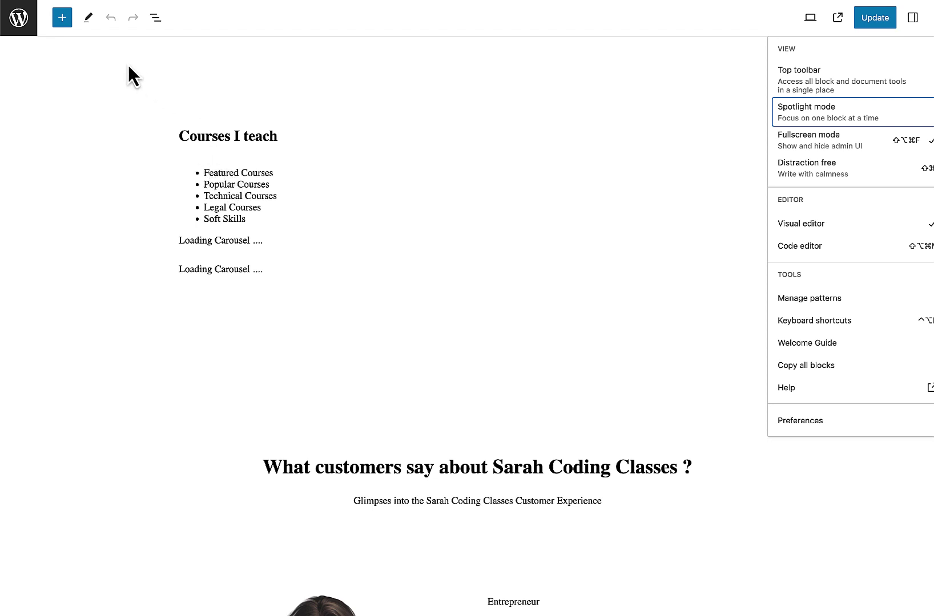
{"action": "left_click", "coordinate": [153, 18]}
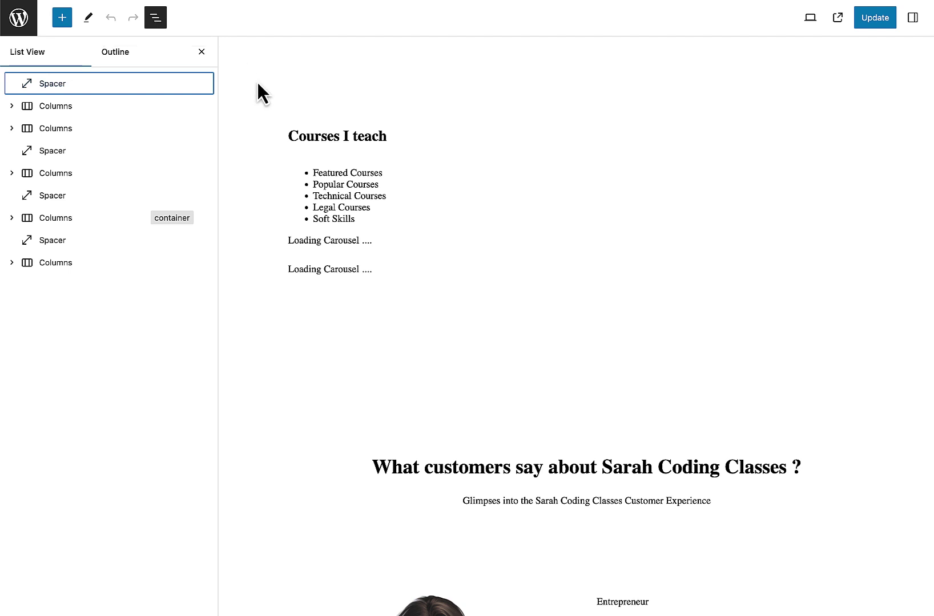
{"action": "left_click", "coordinate": [337, 176]}
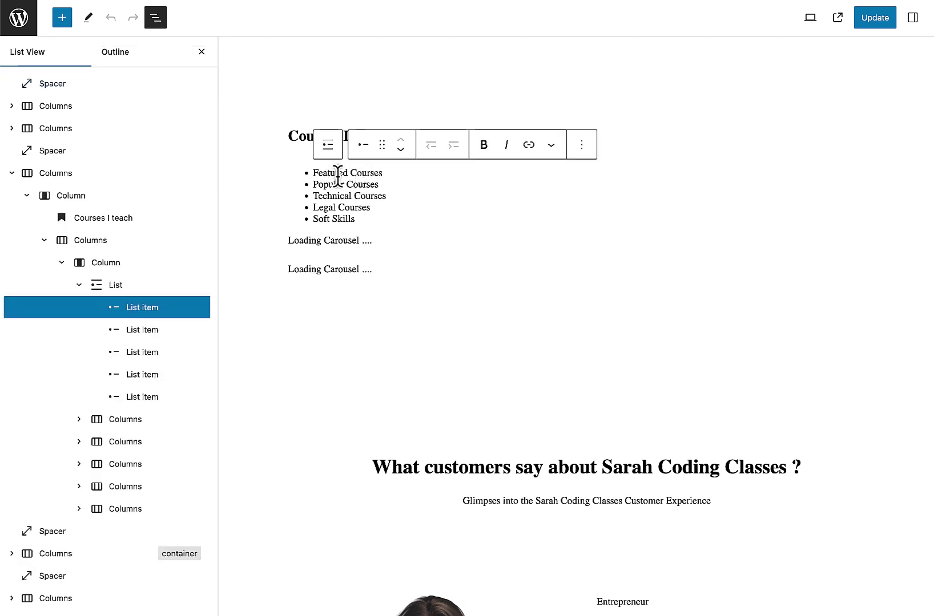
{"action": "left_click", "coordinate": [45, 174]}
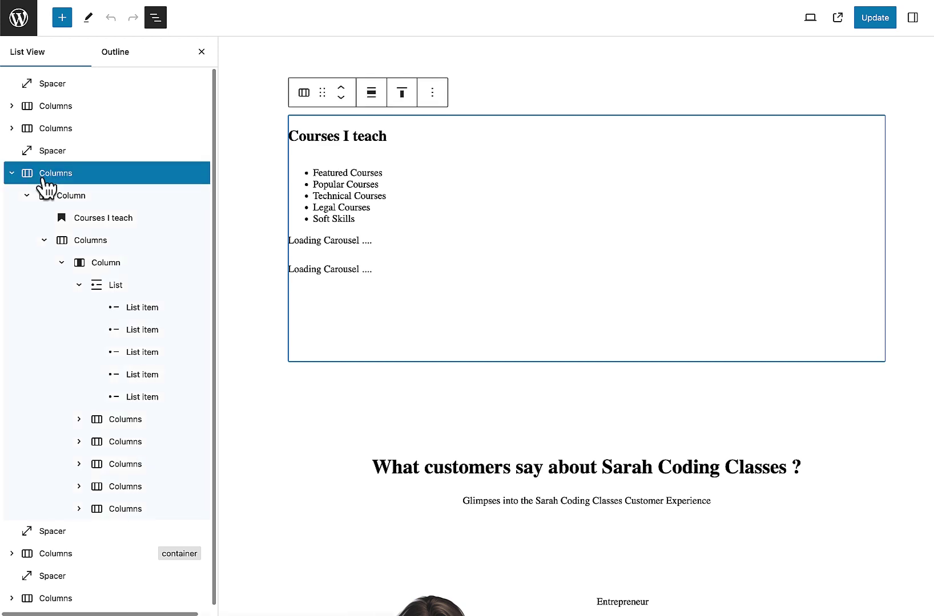
{"action": "left_click", "coordinate": [12, 173]}
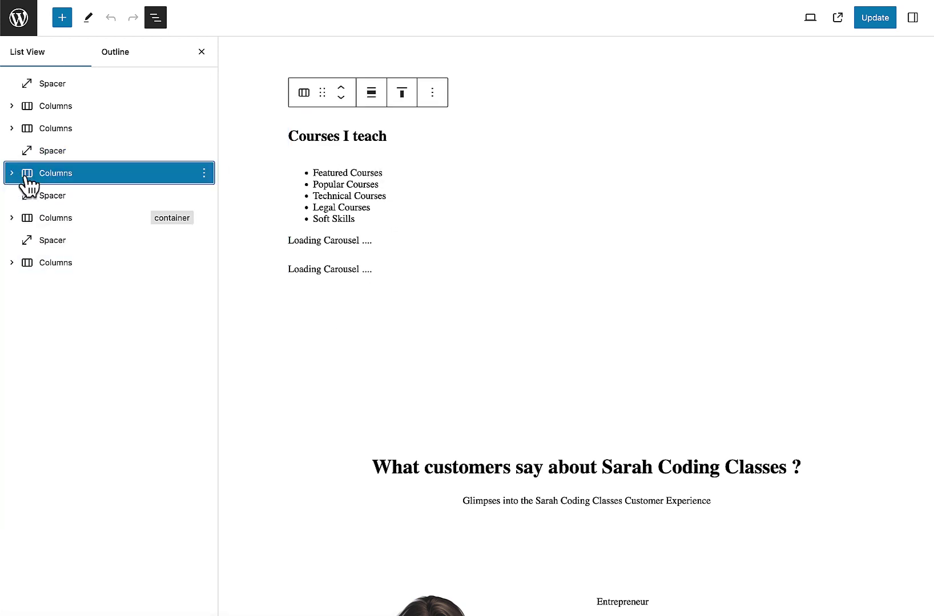
{"action": "left_click", "coordinate": [12, 174]}
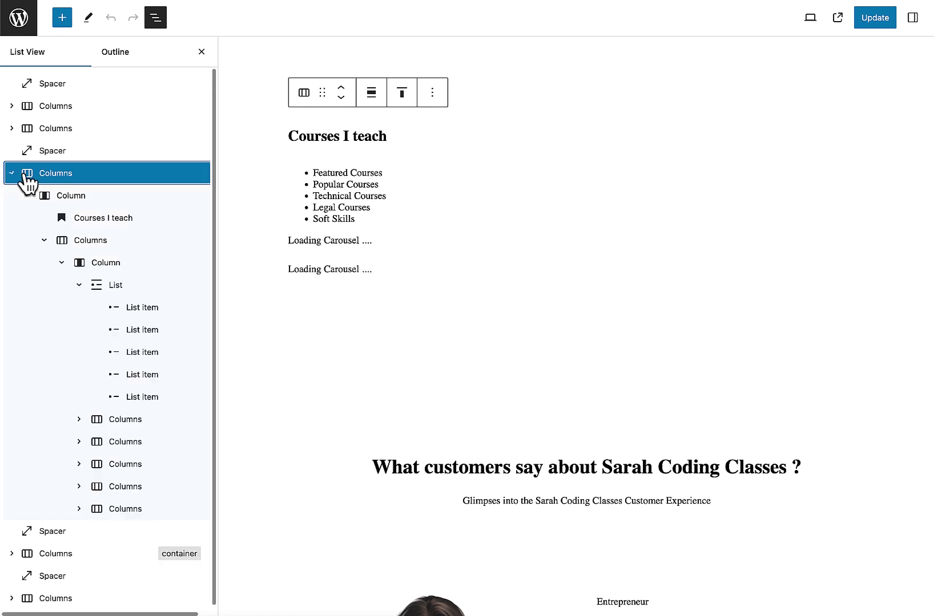
{"action": "left_click", "coordinate": [26, 196]}
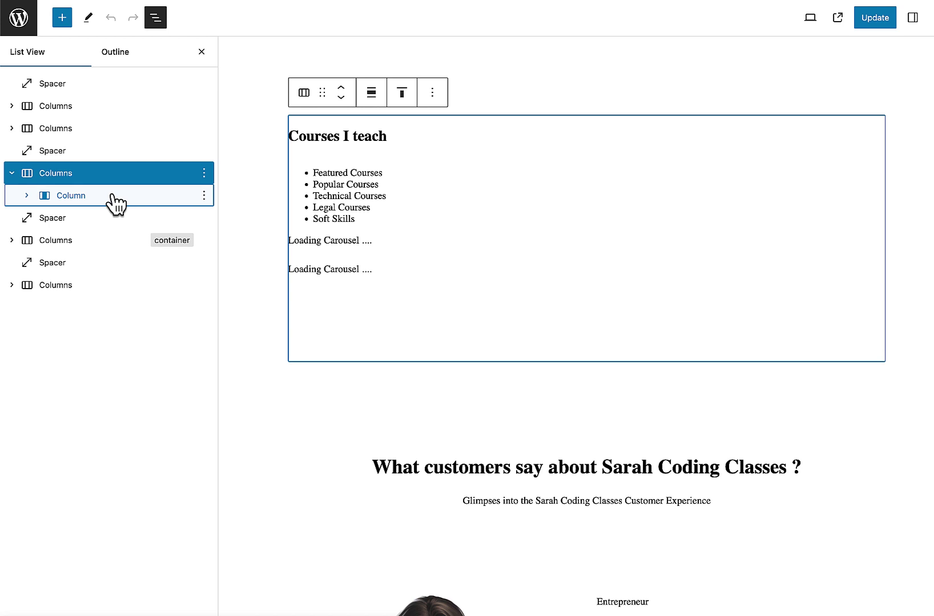
Expand Advanced settings for the Columns block and inner Column, revealing its 'container' class
{"action": "left_click", "coordinate": [912, 18]}
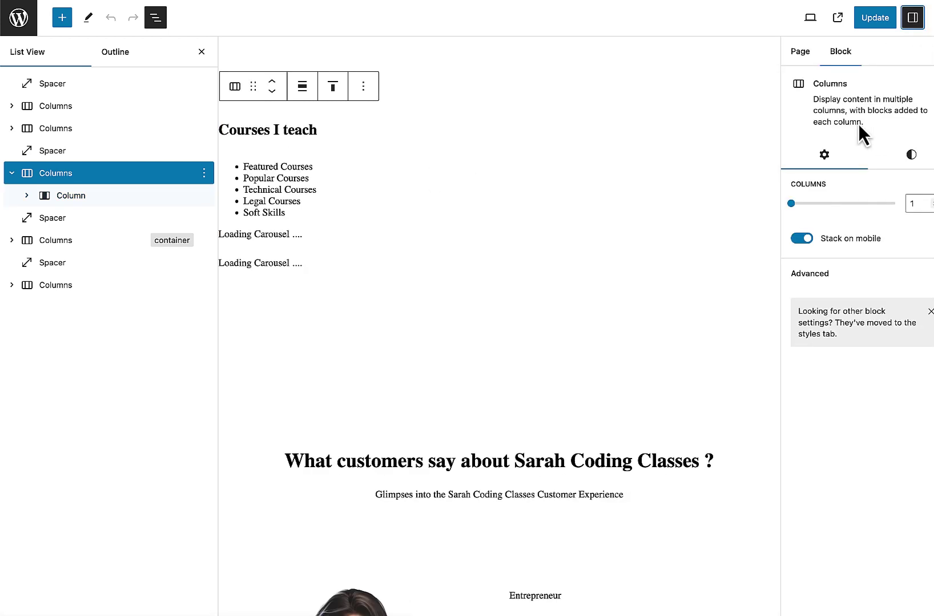
{"action": "left_click", "coordinate": [828, 276]}
{"action": "left_click", "coordinate": [85, 183]}
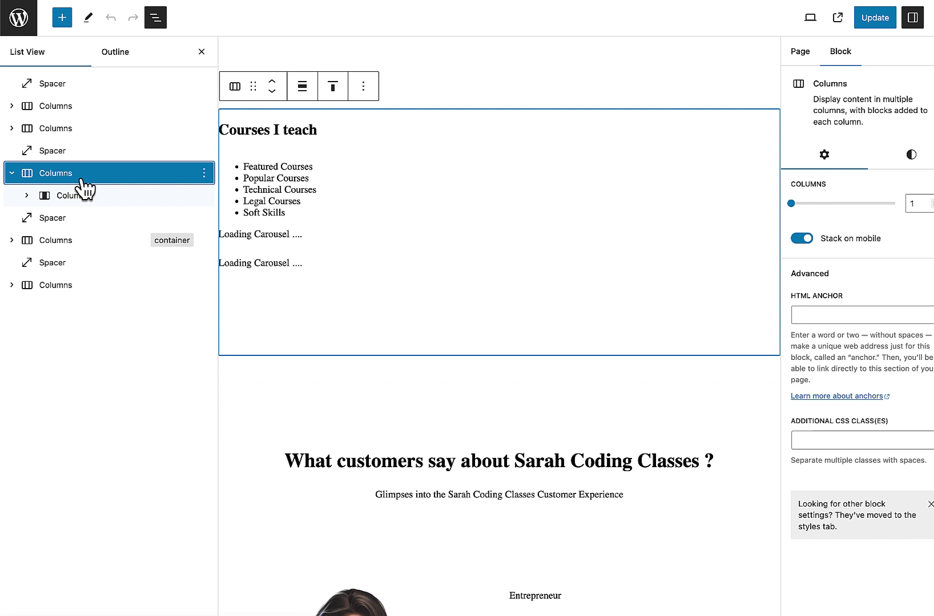
{"action": "left_click", "coordinate": [91, 209]}
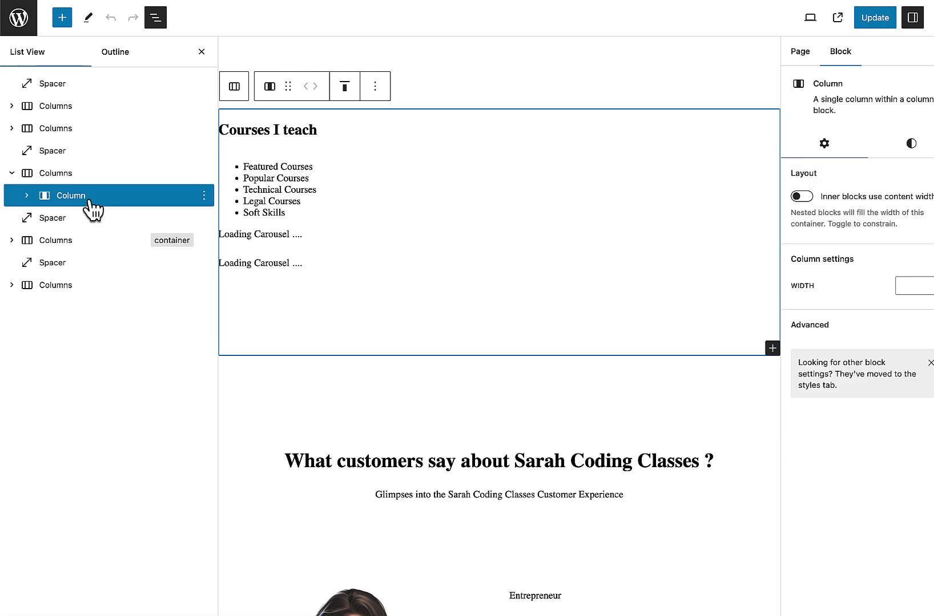
{"action": "left_click", "coordinate": [852, 327]}
{"action": "left_click", "coordinate": [819, 492]}
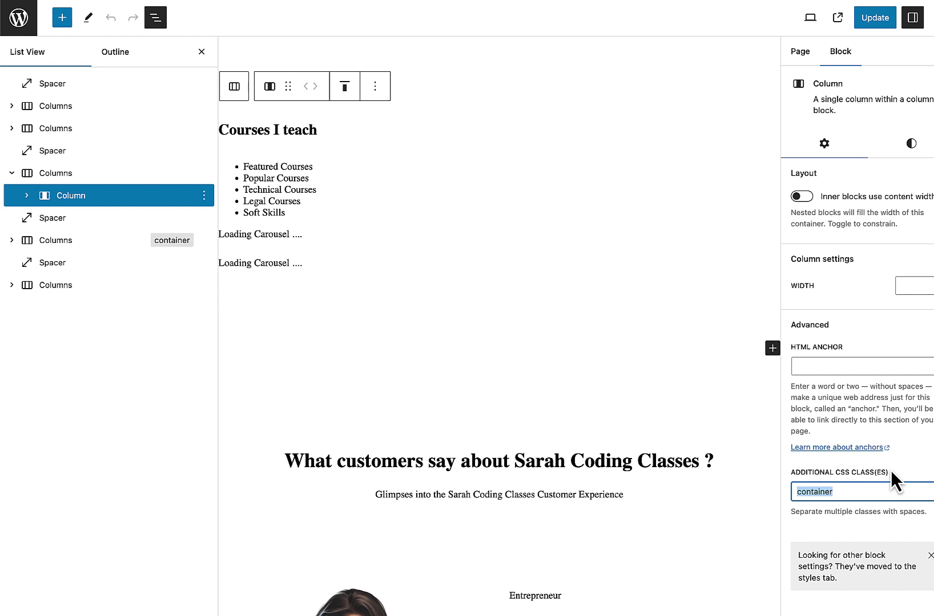
Check the page's FullWidth template, select the Column's 'container' class, then select the outer Columns block
{"action": "left_click", "coordinate": [804, 51]}
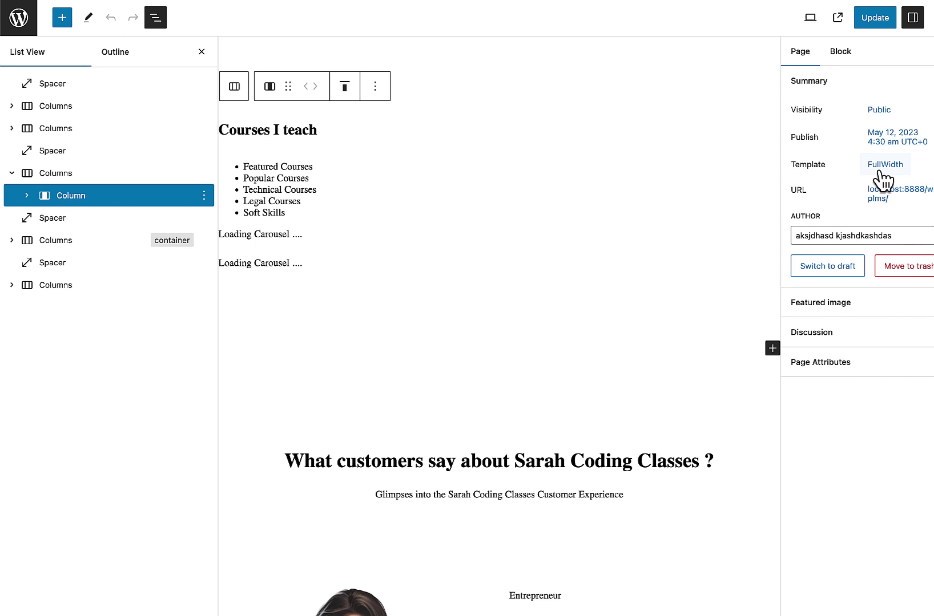
{"action": "left_click", "coordinate": [86, 195]}
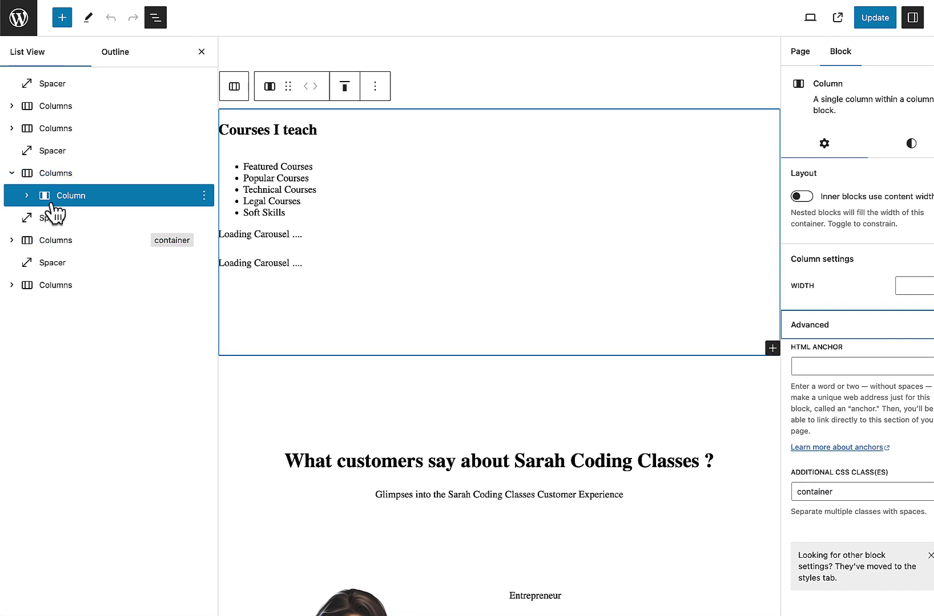
{"action": "left_click_drag", "start_coordinate": [805, 492], "coordinate": [872, 482]}
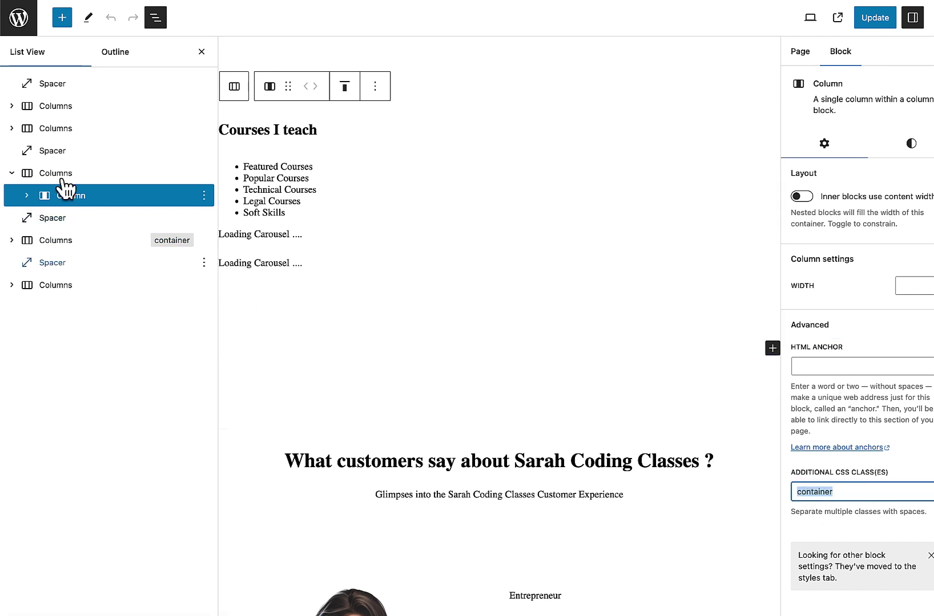
{"action": "left_click", "coordinate": [26, 196]}
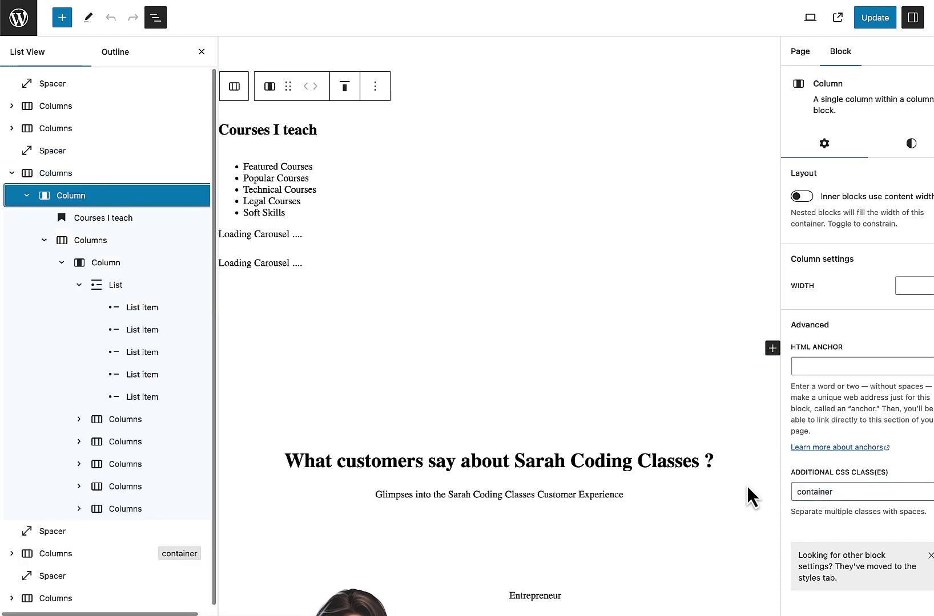
{"action": "left_click", "coordinate": [50, 177]}
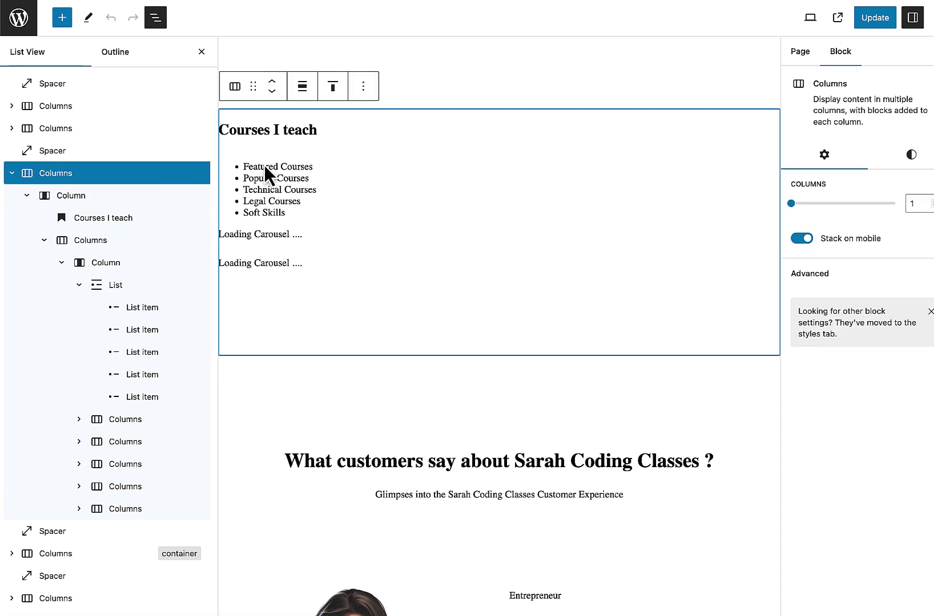
Give the Columns block a custom #F4F4F4 background colour
{"action": "left_click", "coordinate": [911, 156]}
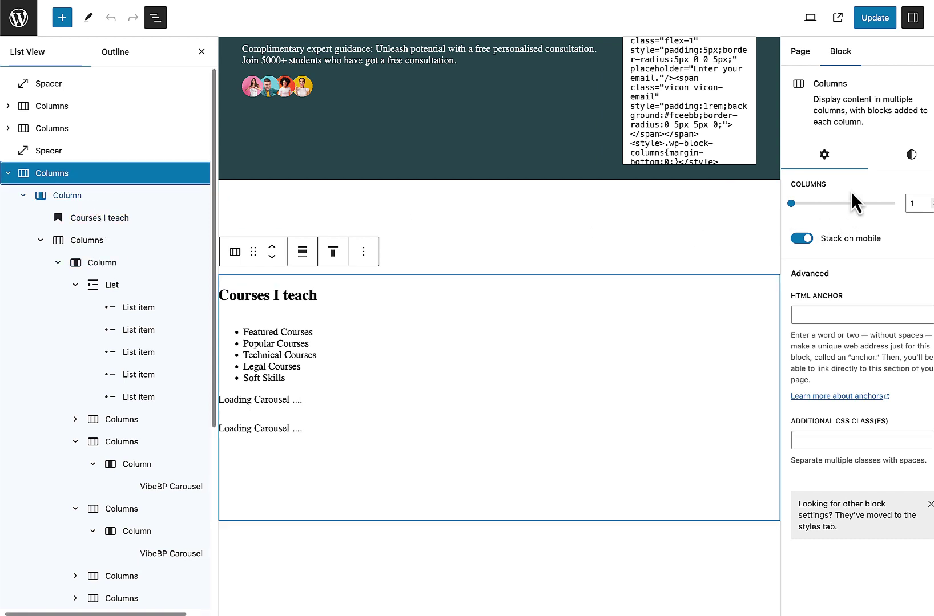
{"action": "left_click", "coordinate": [910, 155]}
{"action": "left_click", "coordinate": [806, 242]}
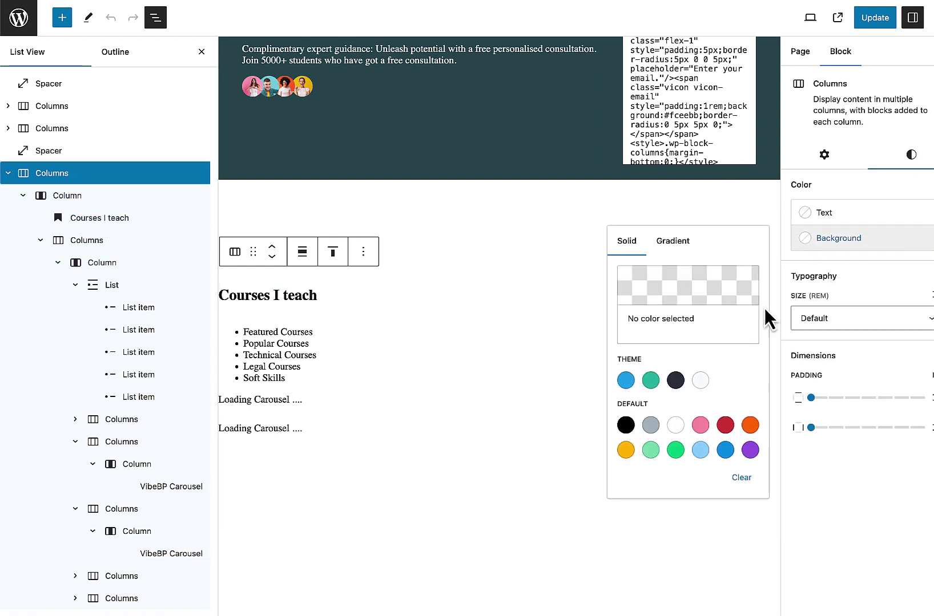
{"action": "left_click", "coordinate": [650, 425]}
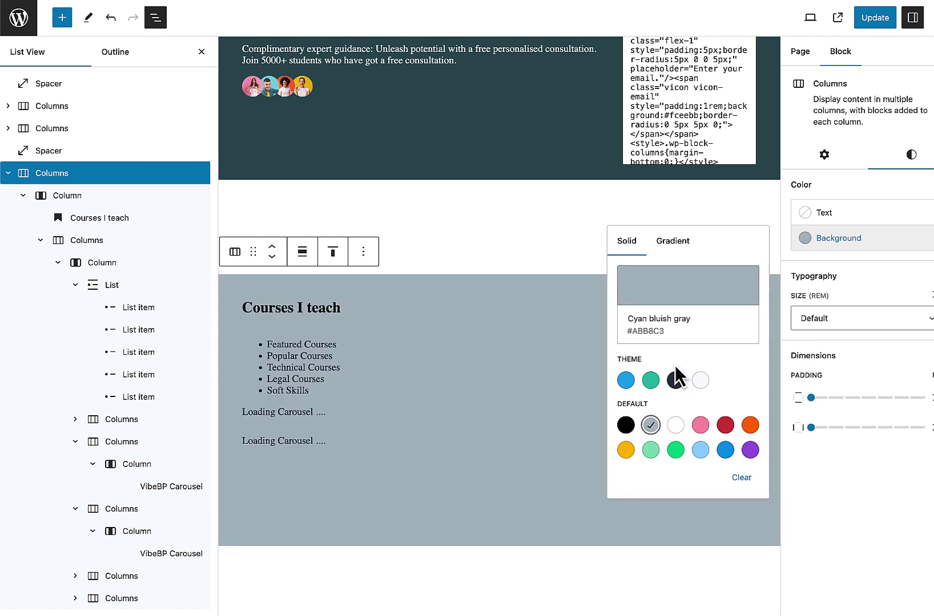
{"action": "left_click", "coordinate": [674, 308]}
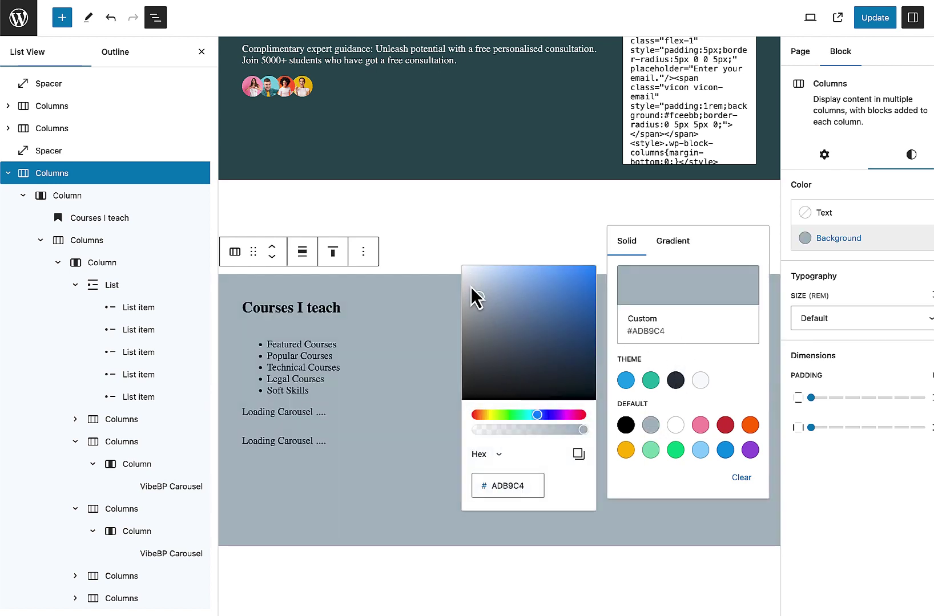
{"action": "left_click_drag", "start_coordinate": [470, 286], "coordinate": [456, 272]}
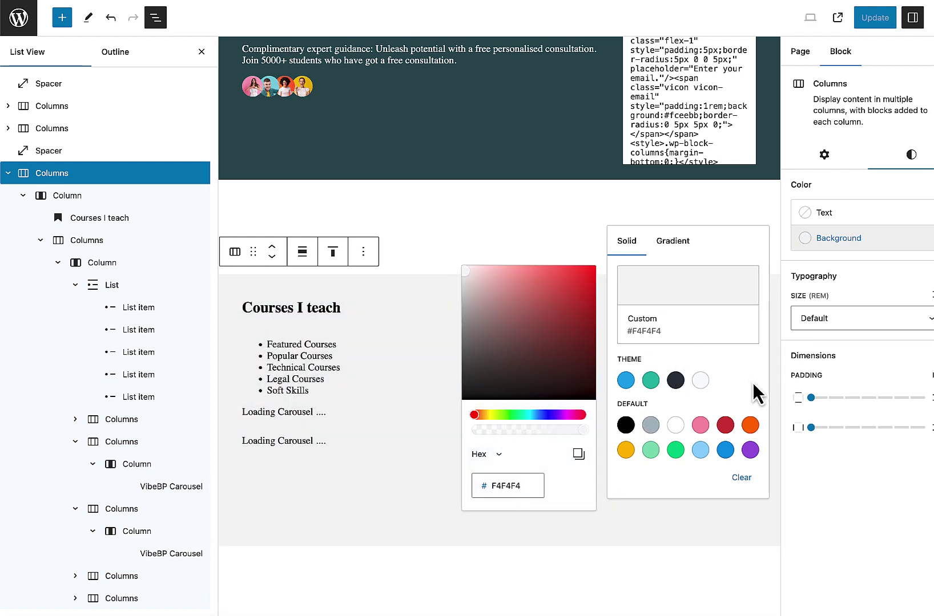
{"action": "left_click", "coordinate": [750, 379]}
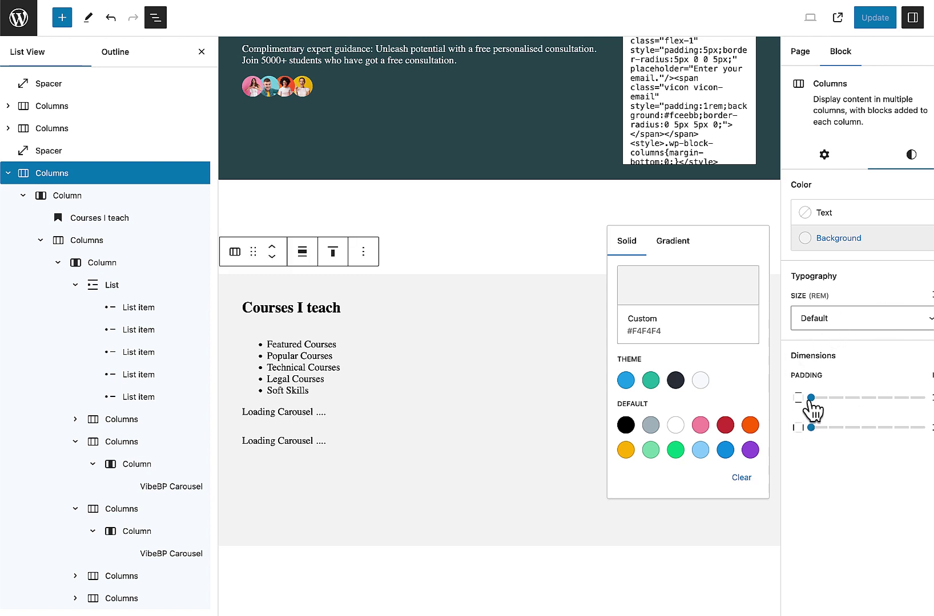
Set its padding to 5, update the page and switch to the live site
{"action": "left_click_drag", "start_coordinate": [810, 398], "coordinate": [852, 407]}
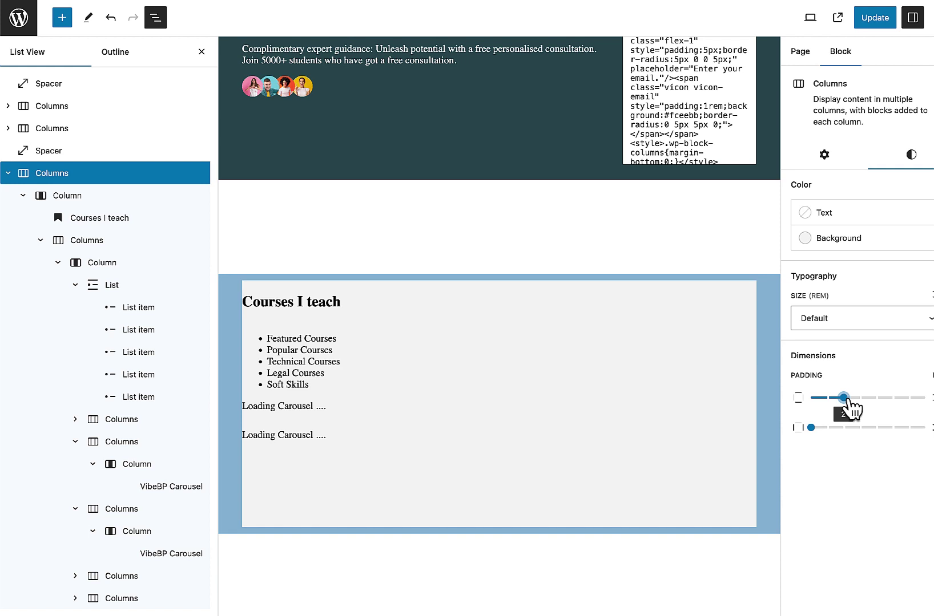
{"action": "left_click_drag", "start_coordinate": [851, 401], "coordinate": [888, 400]}
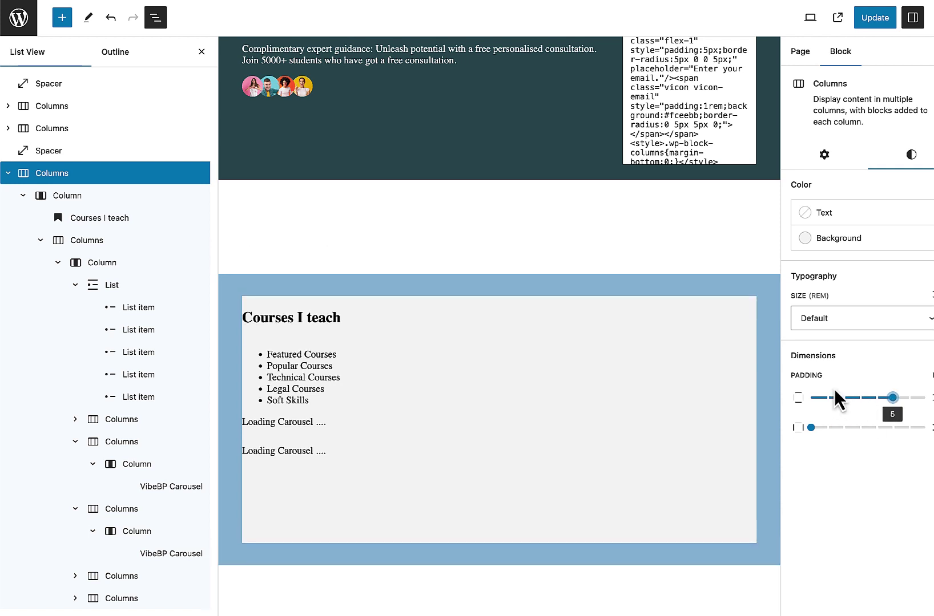
{"action": "left_click", "coordinate": [886, 24]}
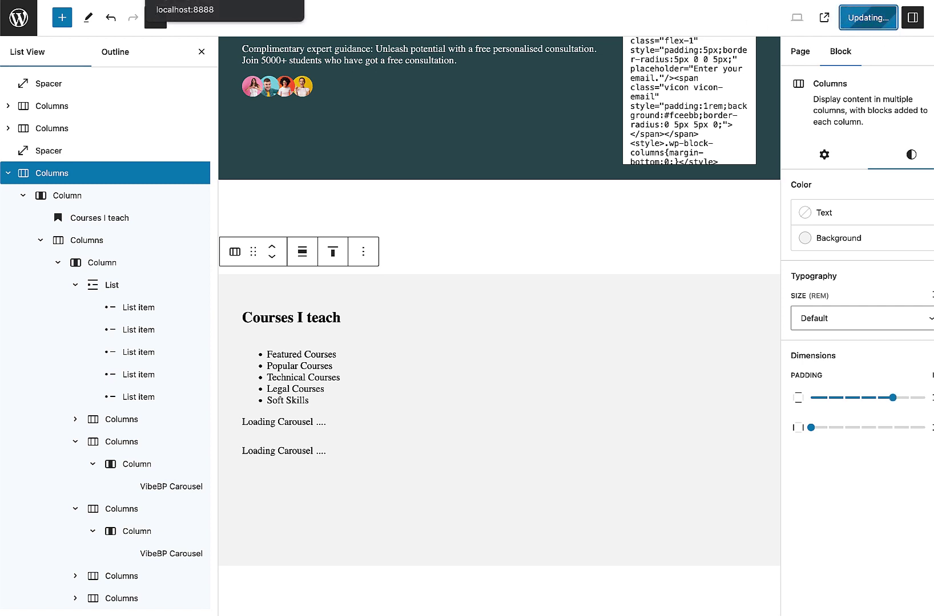
{"action": "left_click", "coordinate": [319, 13]}
Reload the live home page to check the Courses I teach tabbed section
{"action": "scroll", "coordinate": [298, 291], "scroll_direction": "down", "scroll_amount": 10}
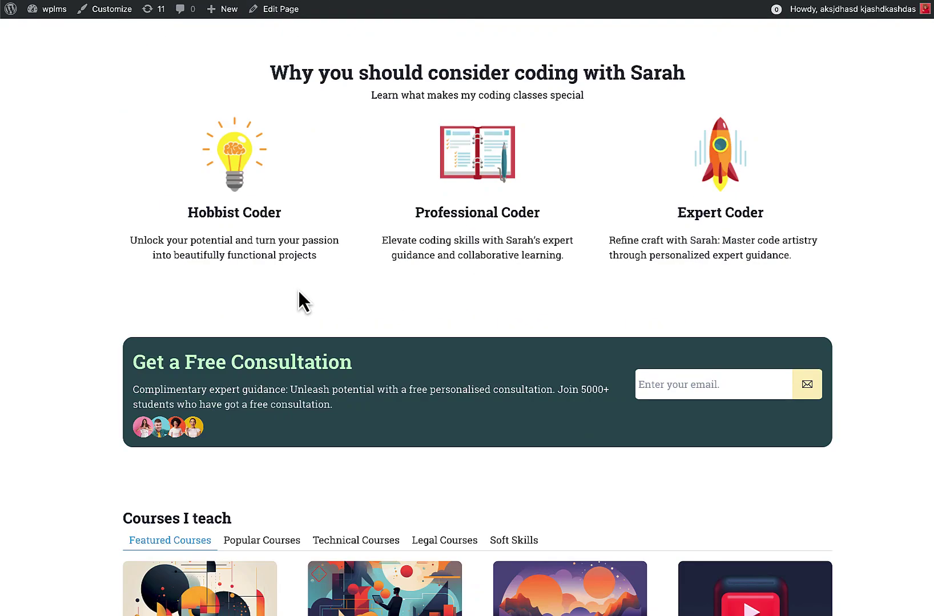
{"action": "scroll", "coordinate": [299, 291], "scroll_direction": "down", "scroll_amount": 6}
{"action": "right_click", "coordinate": [80, 279]}
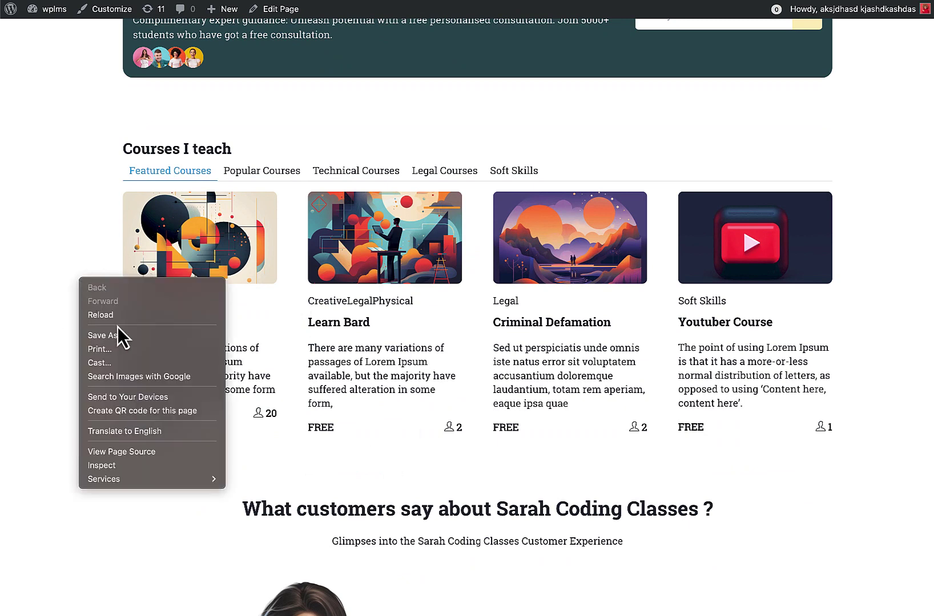
{"action": "left_click", "coordinate": [117, 315]}
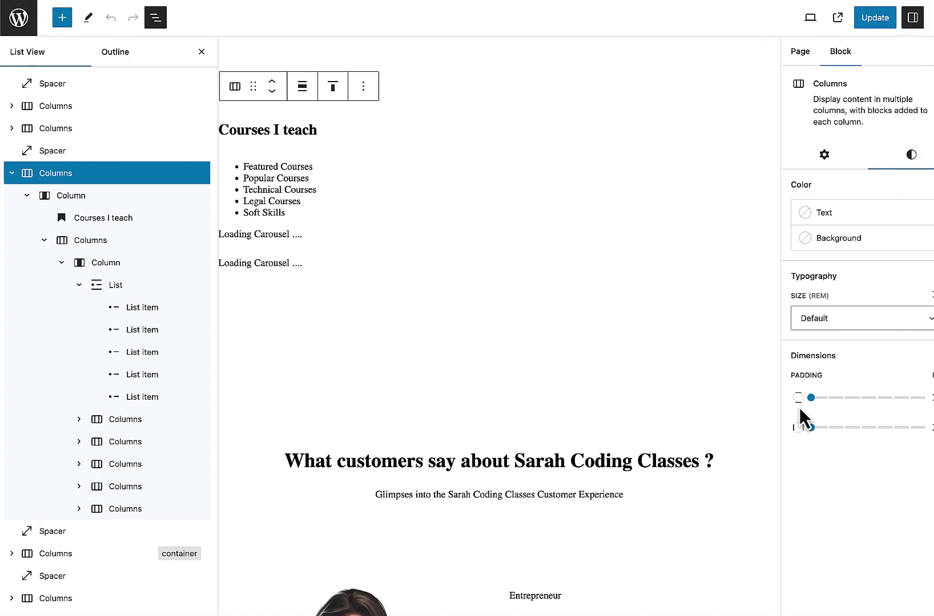
In List View, select the outer Column and the Courses I teach heading and view the heading's Advanced settings
{"action": "left_click", "coordinate": [76, 200]}
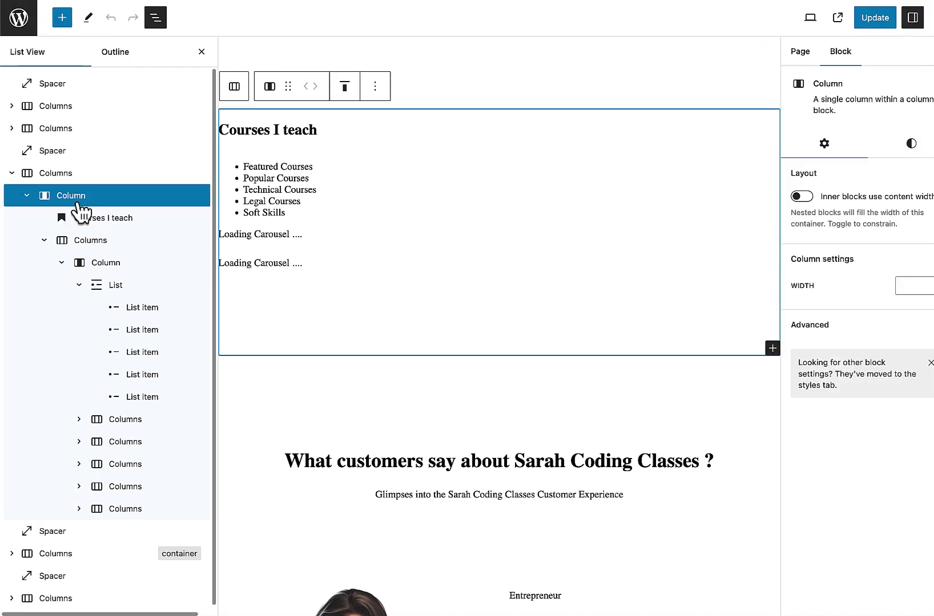
{"action": "left_click", "coordinate": [83, 225]}
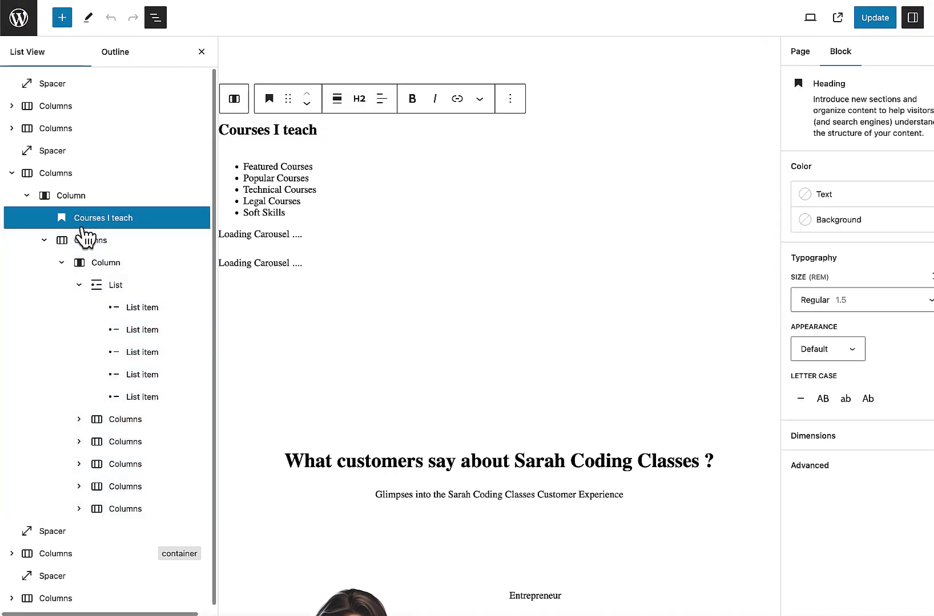
{"action": "left_click", "coordinate": [44, 240]}
{"action": "left_click", "coordinate": [44, 240]}
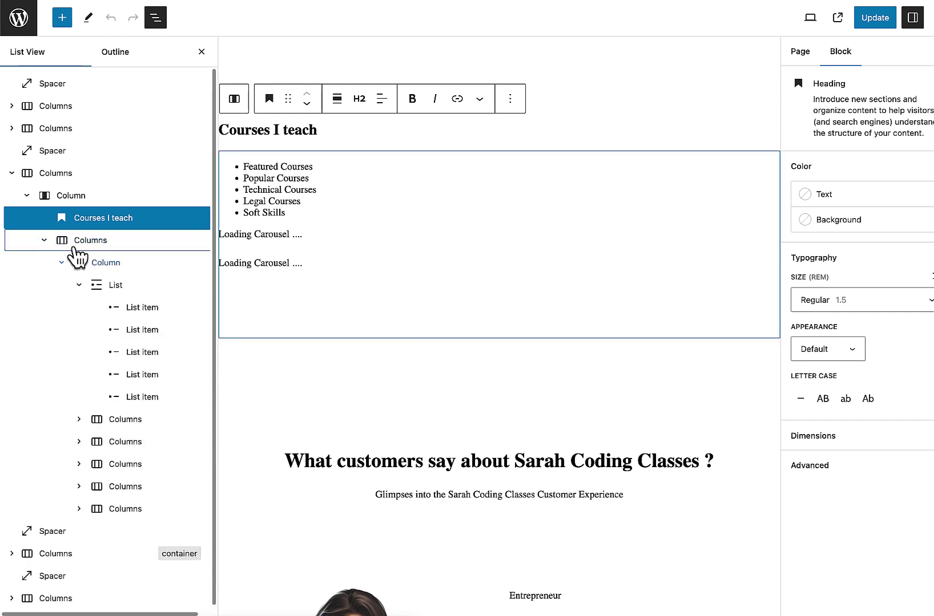
{"action": "left_click", "coordinate": [61, 263]}
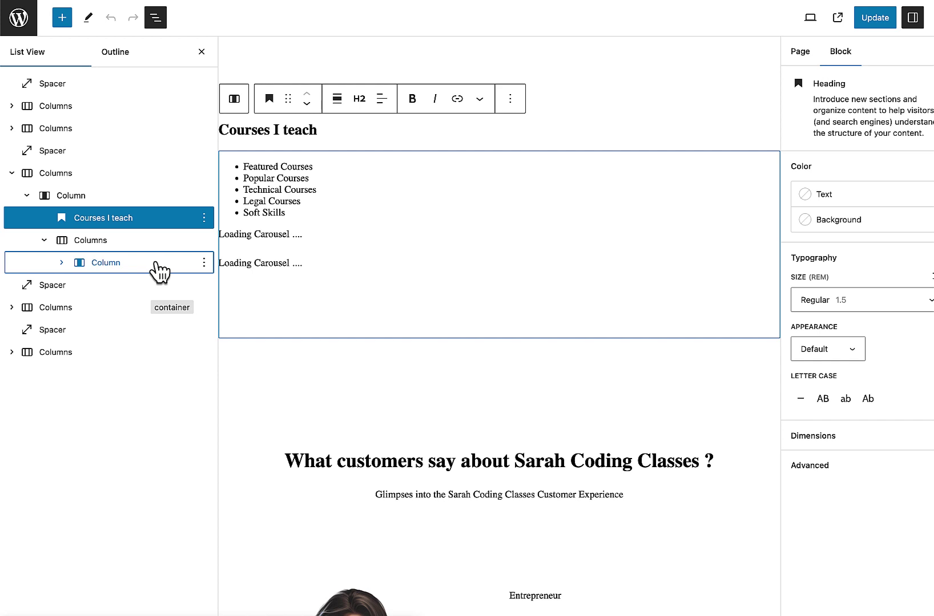
{"action": "left_click", "coordinate": [842, 465]}
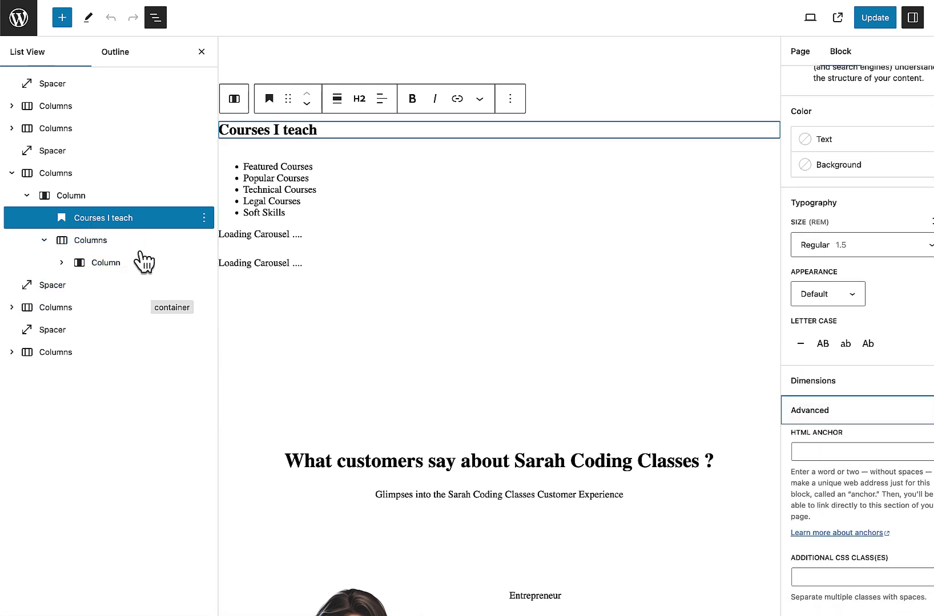
Select the inner Column holding the course list and confirm its vibe_tabs CSS class
{"action": "left_click", "coordinate": [68, 244]}
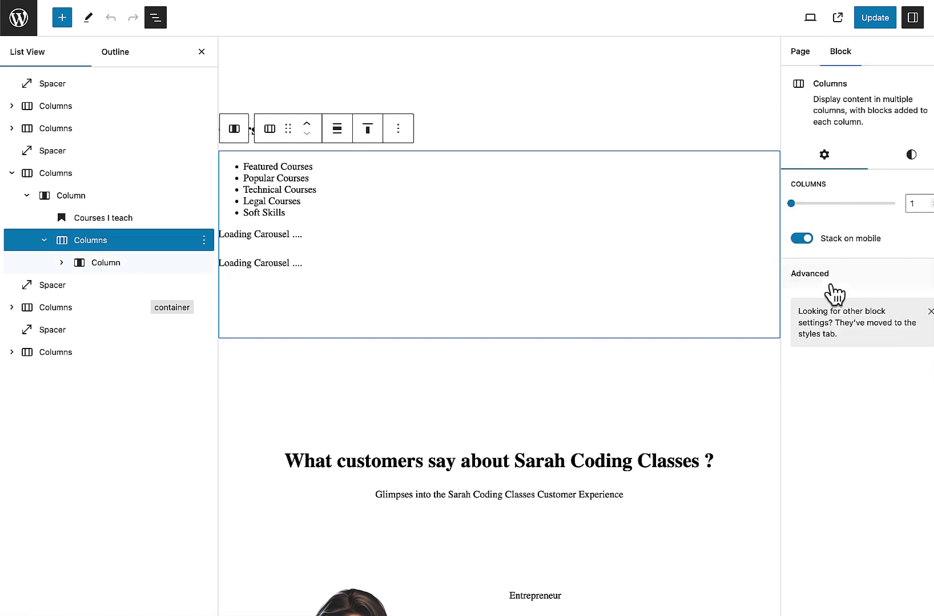
{"action": "left_click", "coordinate": [832, 286]}
{"action": "left_click", "coordinate": [103, 264]}
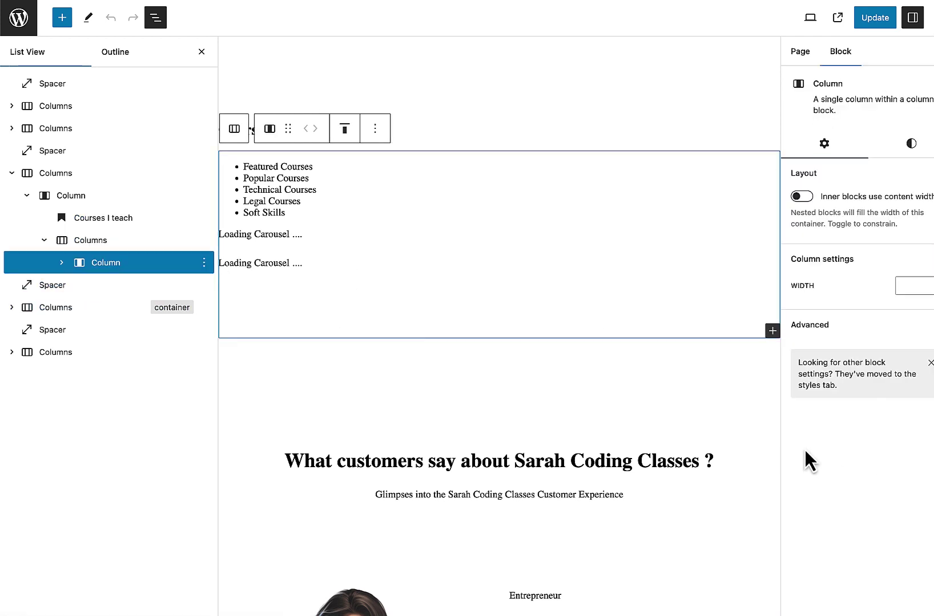
{"action": "left_click", "coordinate": [827, 338]}
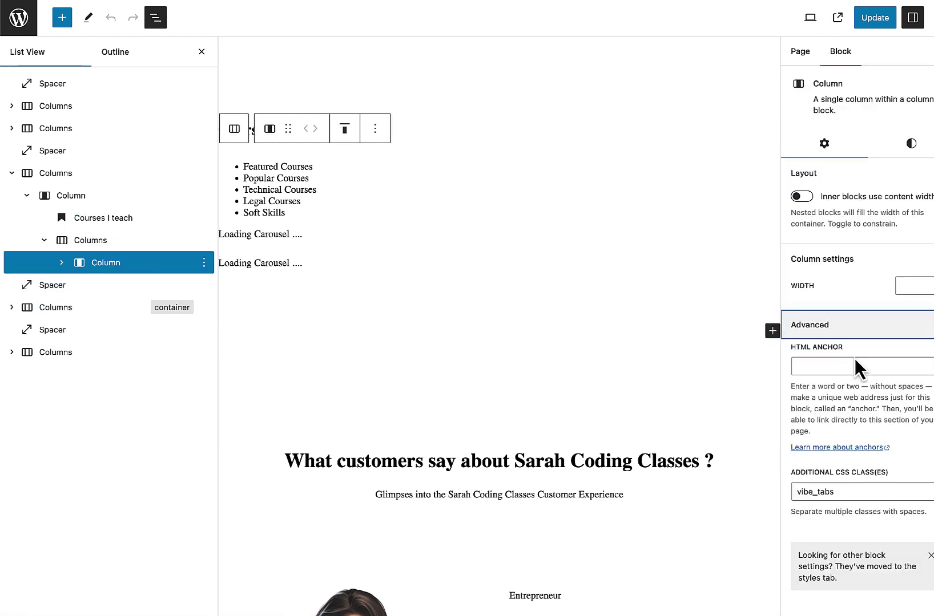
{"action": "double_click", "coordinate": [818, 497]}
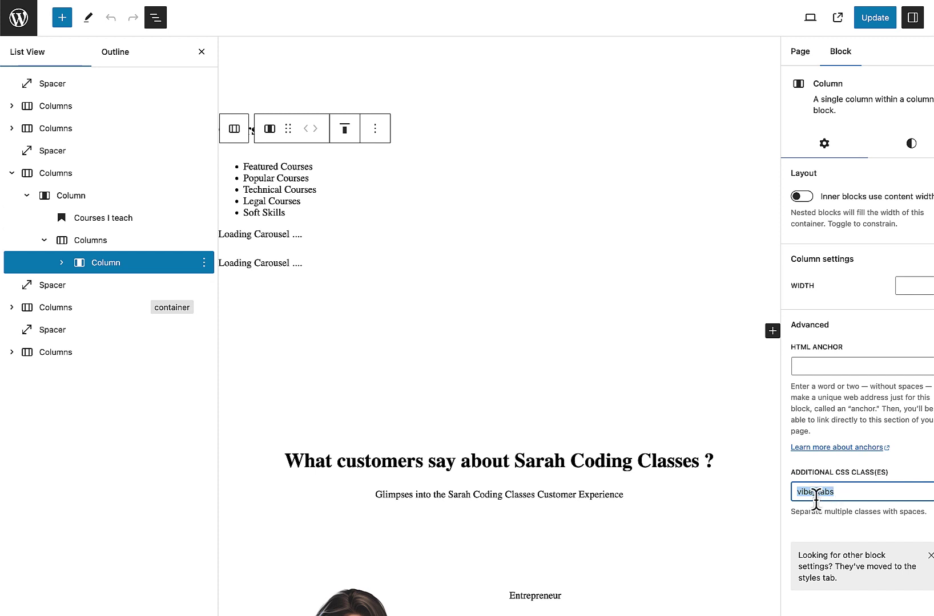
{"action": "left_click", "coordinate": [63, 263]}
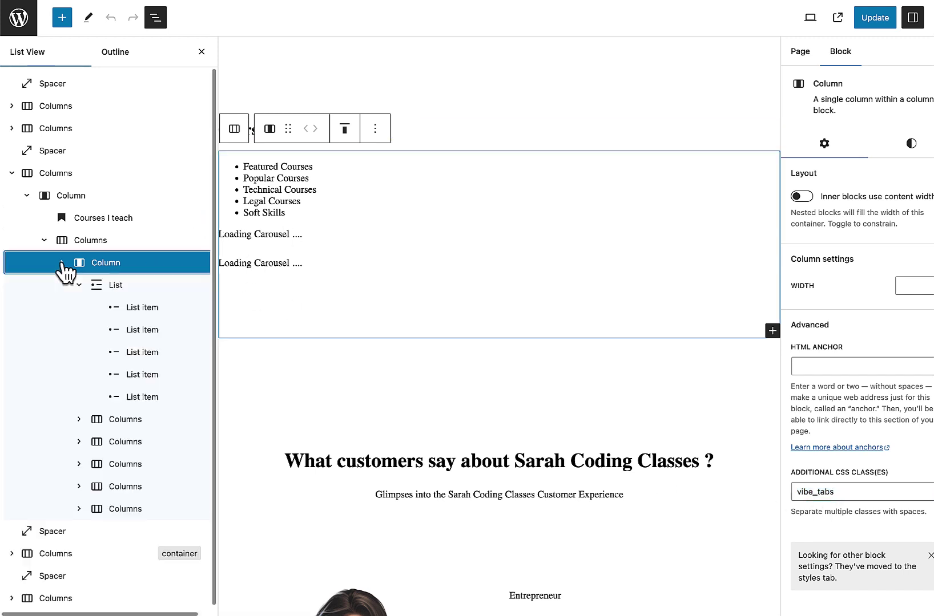
{"action": "left_click", "coordinate": [80, 286]}
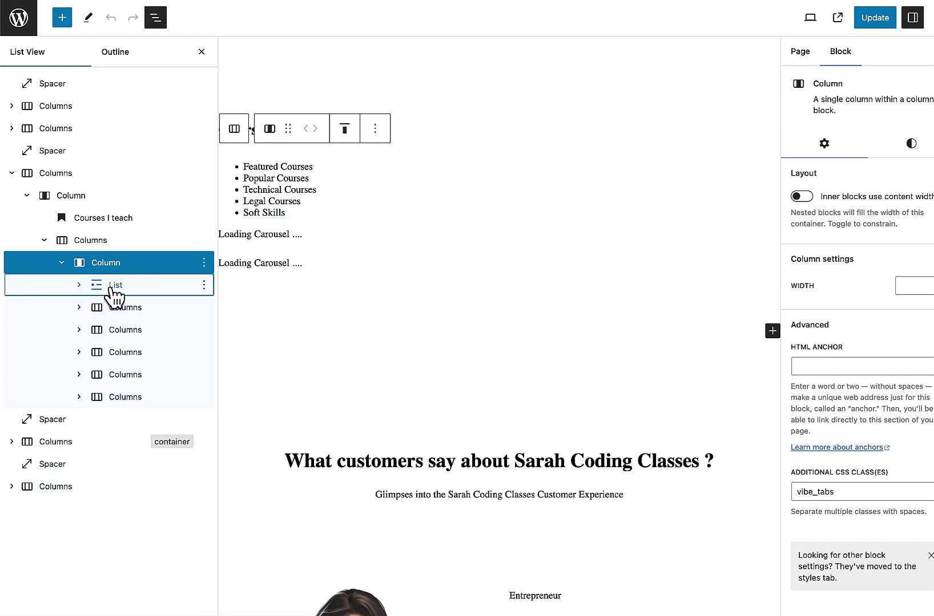
{"action": "left_click", "coordinate": [78, 285]}
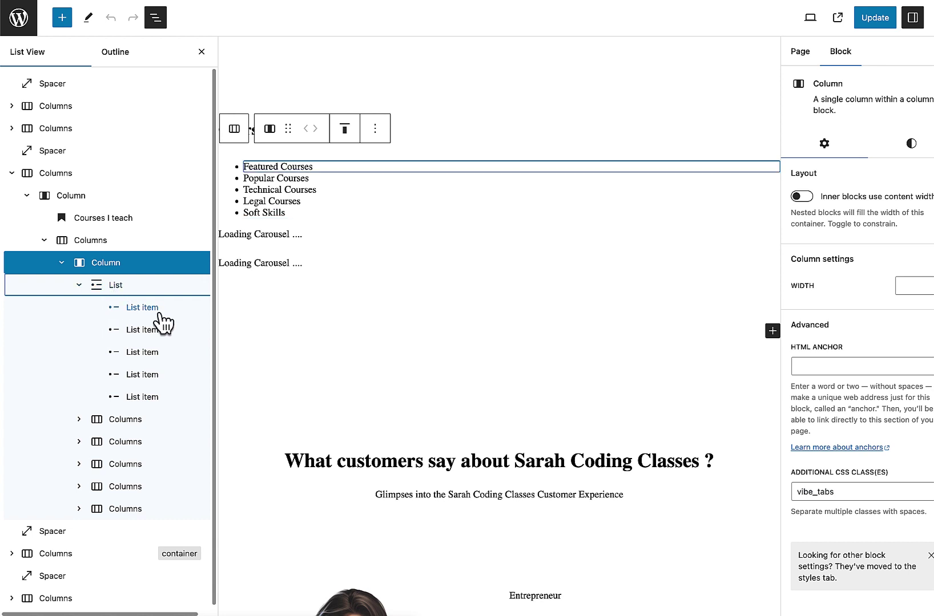
{"action": "left_click", "coordinate": [147, 310]}
{"action": "left_click", "coordinate": [105, 291]}
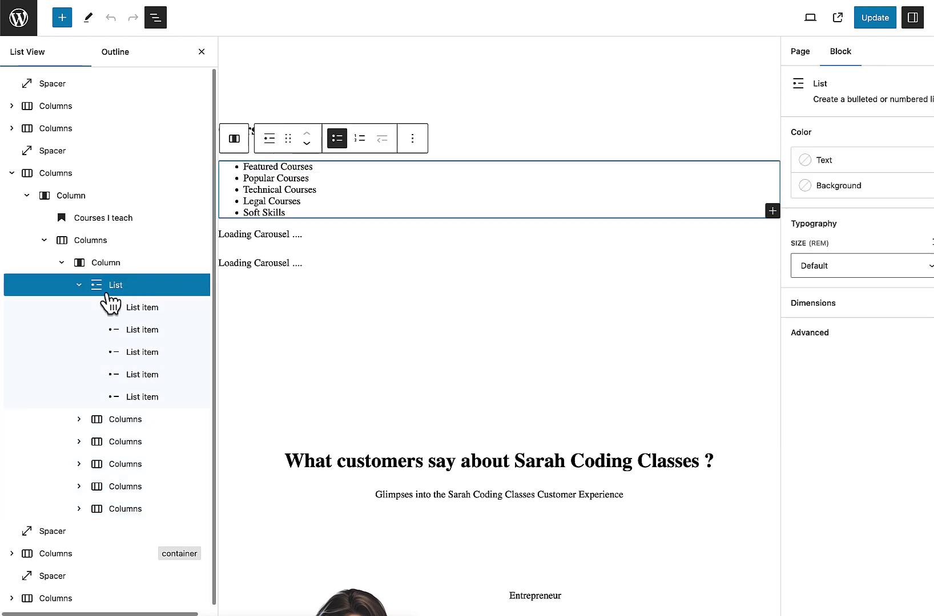
{"action": "left_click", "coordinate": [822, 334]}
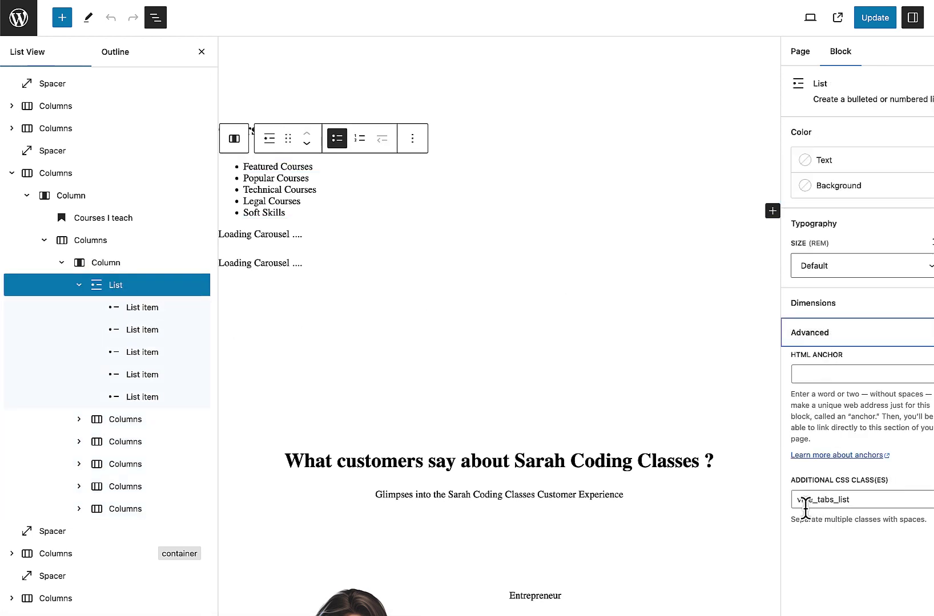
{"action": "left_click_drag", "start_coordinate": [797, 501], "coordinate": [865, 501]}
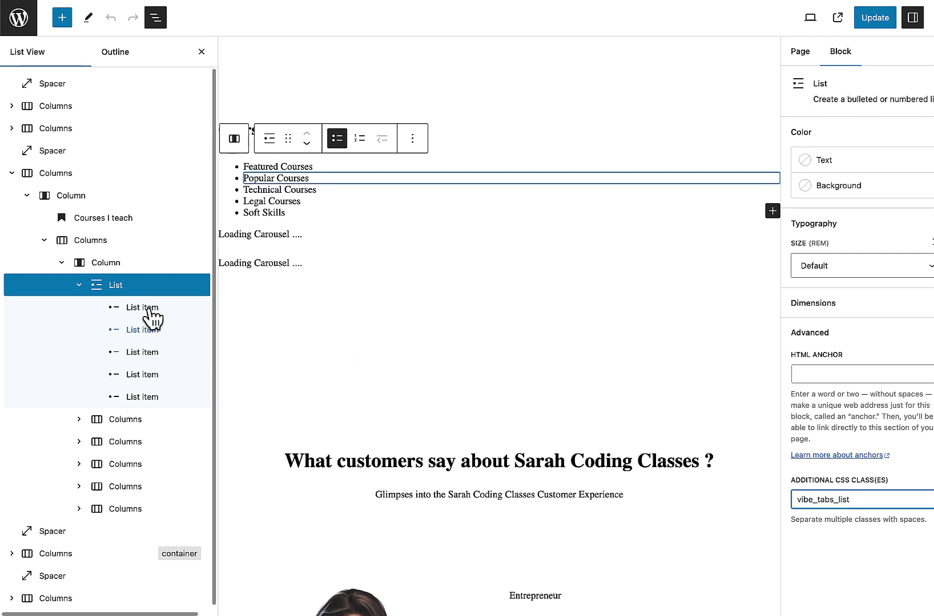
{"action": "left_click", "coordinate": [192, 312]}
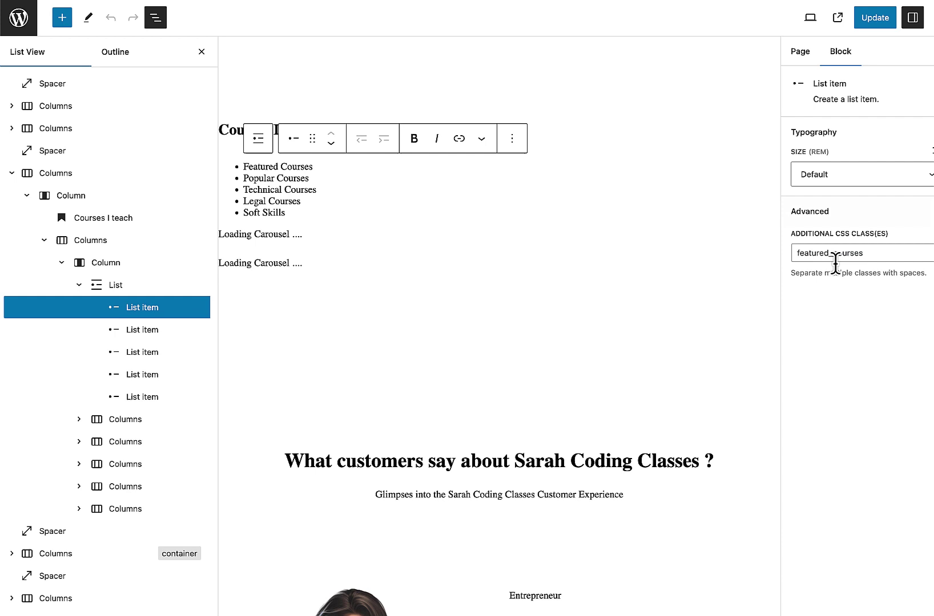
{"action": "double_click", "coordinate": [836, 253]}
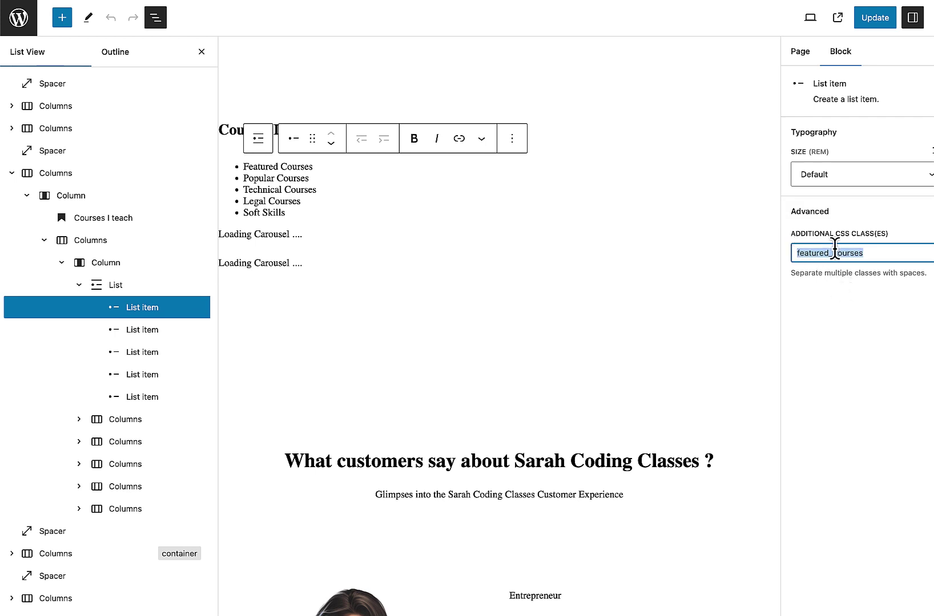
{"action": "left_click", "coordinate": [143, 337]}
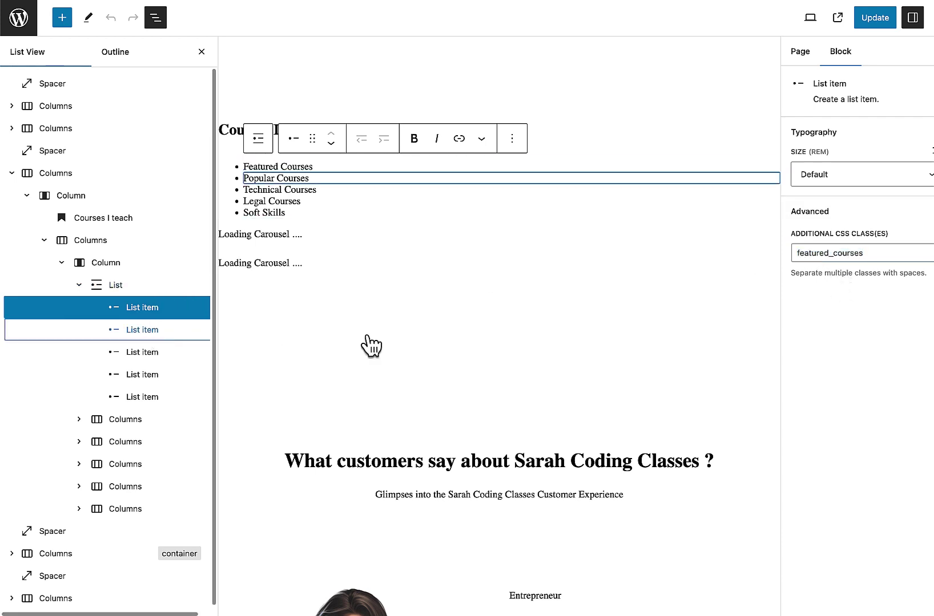
{"action": "double_click", "coordinate": [822, 255]}
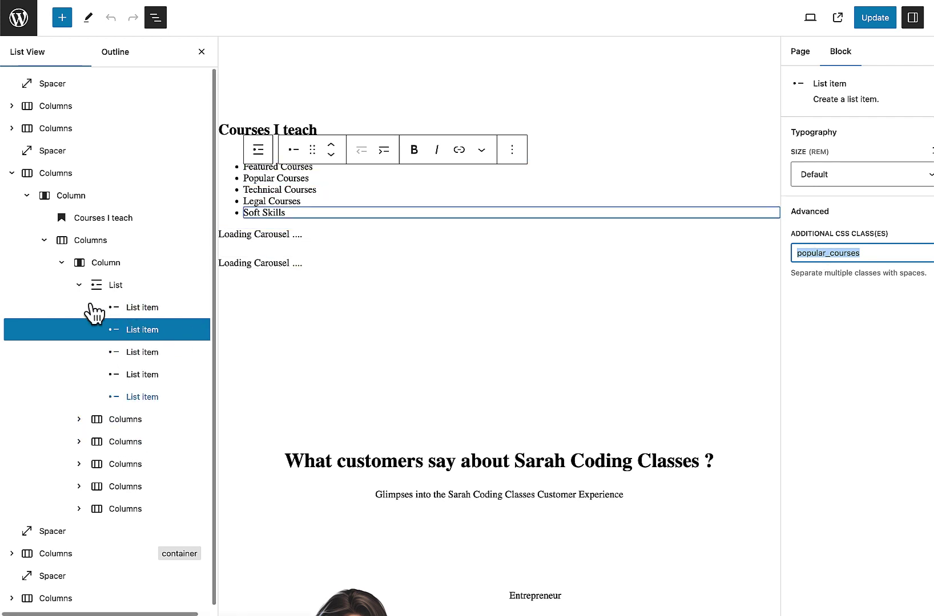
{"action": "left_click", "coordinate": [79, 285]}
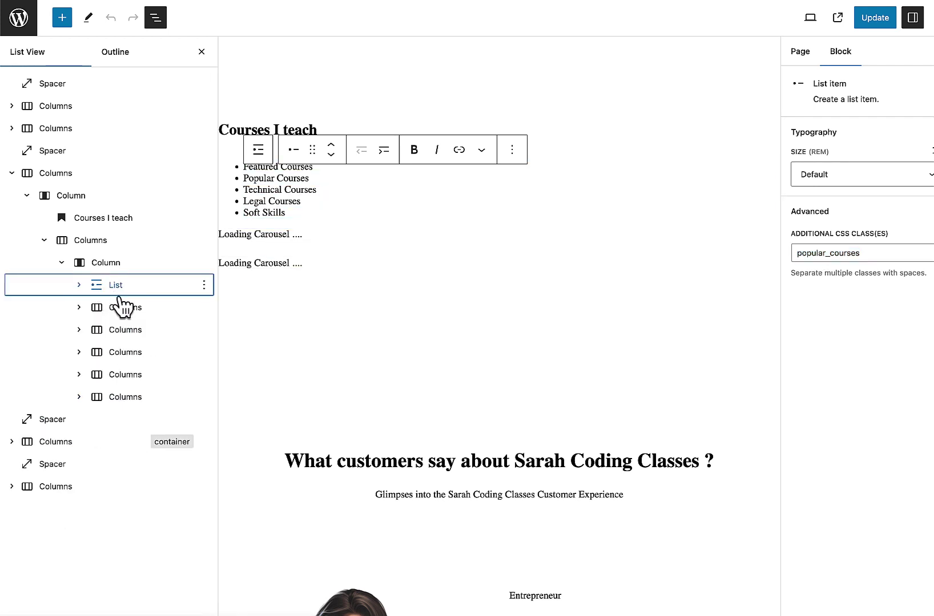
{"action": "left_click", "coordinate": [93, 264]}
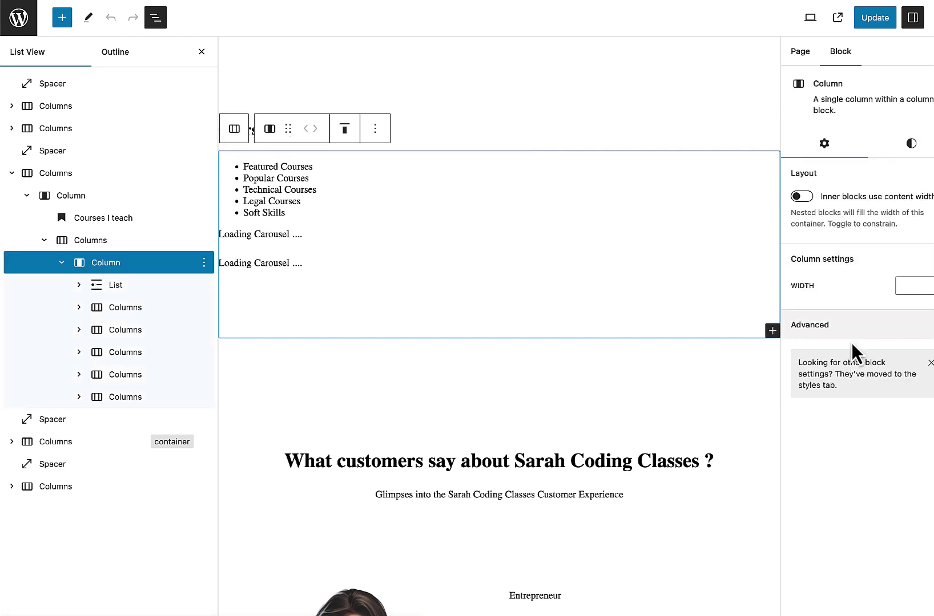
{"action": "left_click", "coordinate": [836, 332]}
{"action": "double_click", "coordinate": [820, 492]}
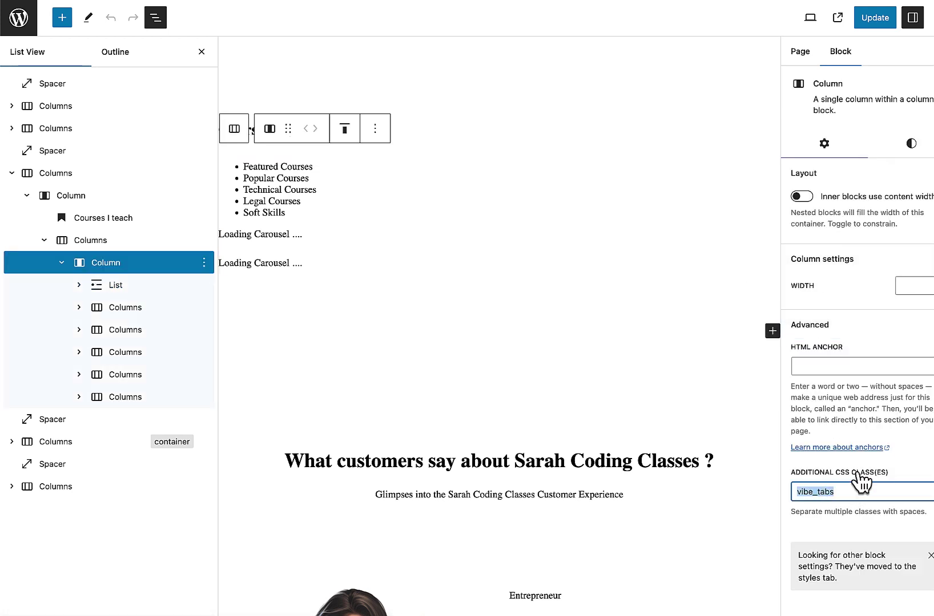
{"action": "left_click", "coordinate": [127, 315]}
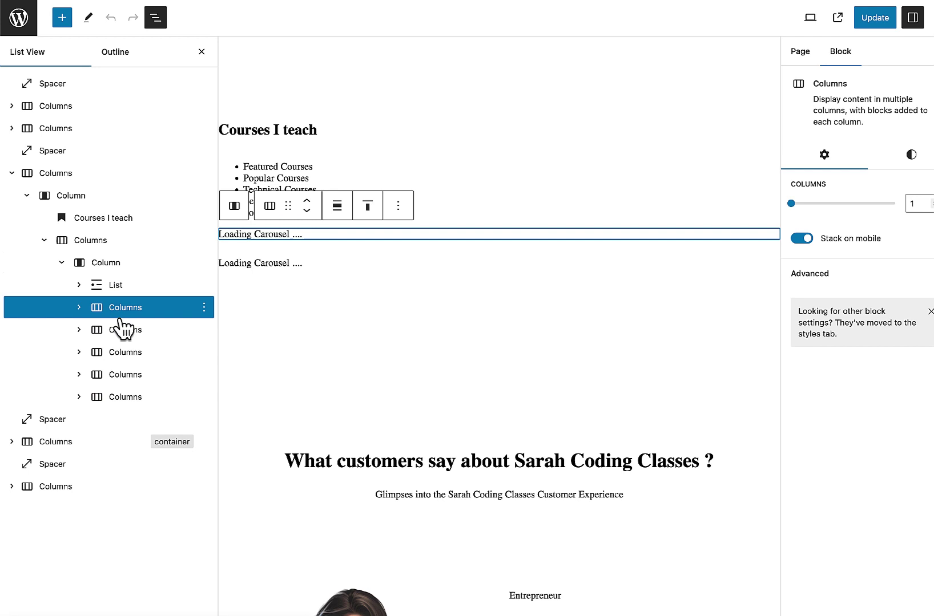
{"action": "left_click", "coordinate": [78, 307]}
{"action": "left_click", "coordinate": [823, 280]}
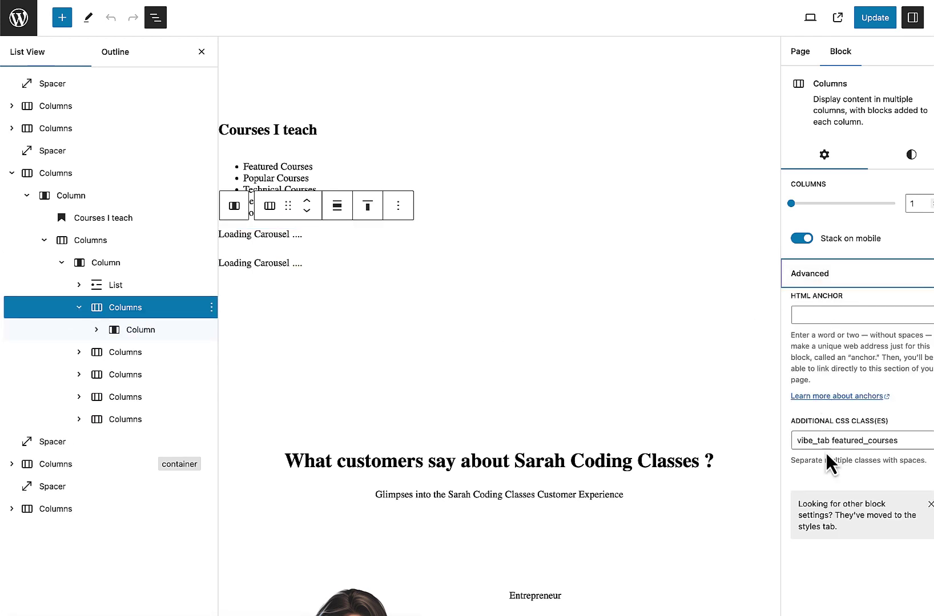
{"action": "double_click", "coordinate": [812, 440]}
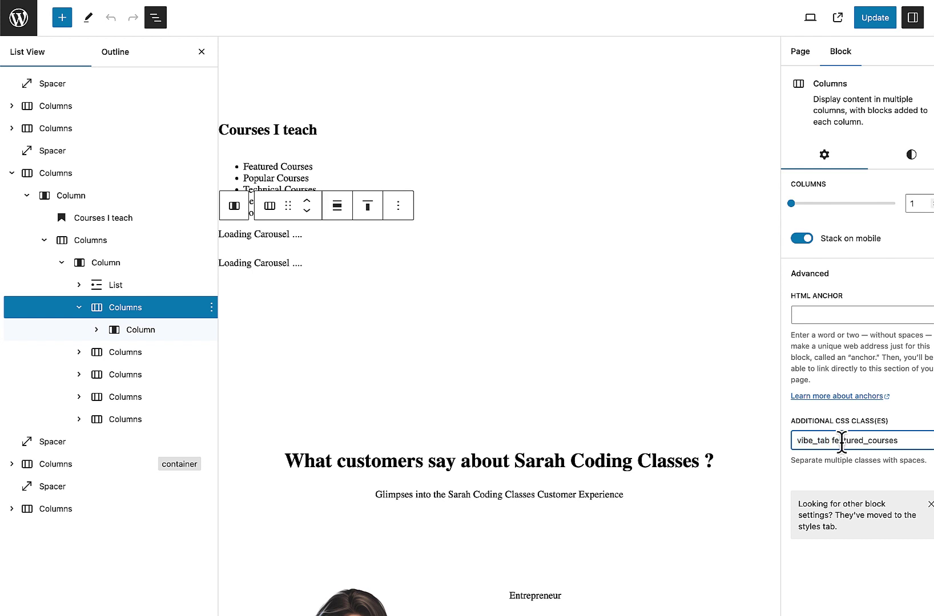
{"action": "left_click_drag", "start_coordinate": [832, 441], "coordinate": [901, 441]}
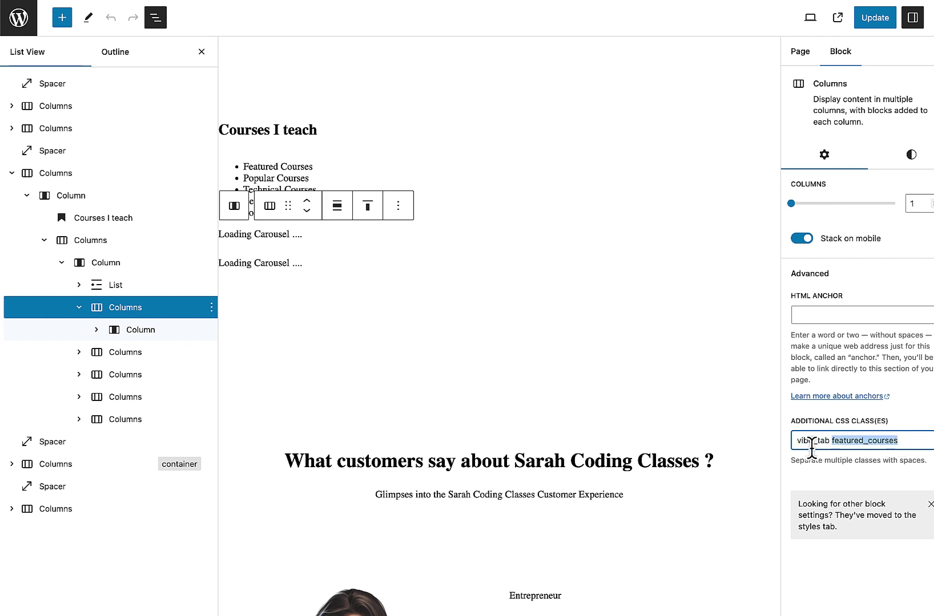
{"action": "left_click", "coordinate": [79, 285]}
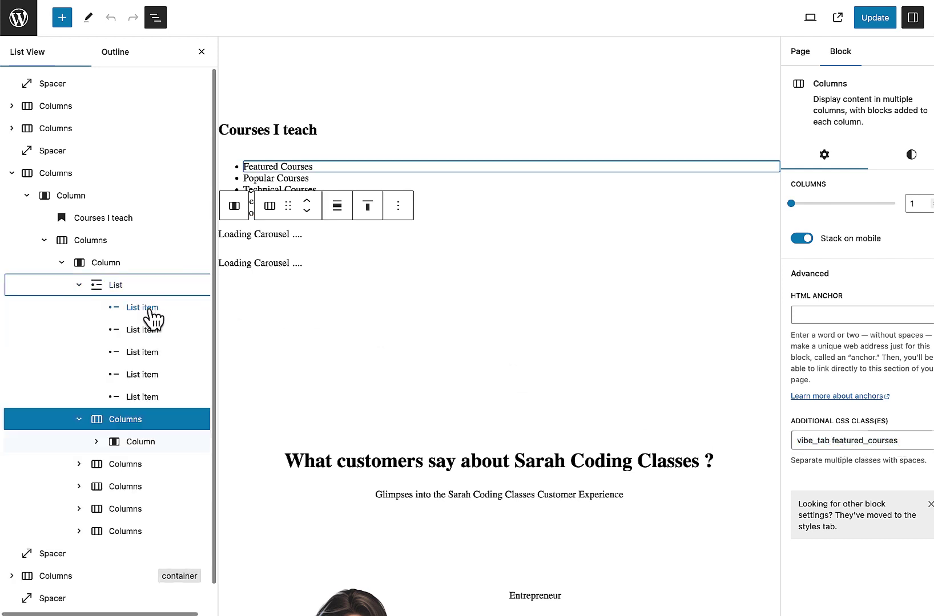
{"action": "left_click", "coordinate": [149, 309]}
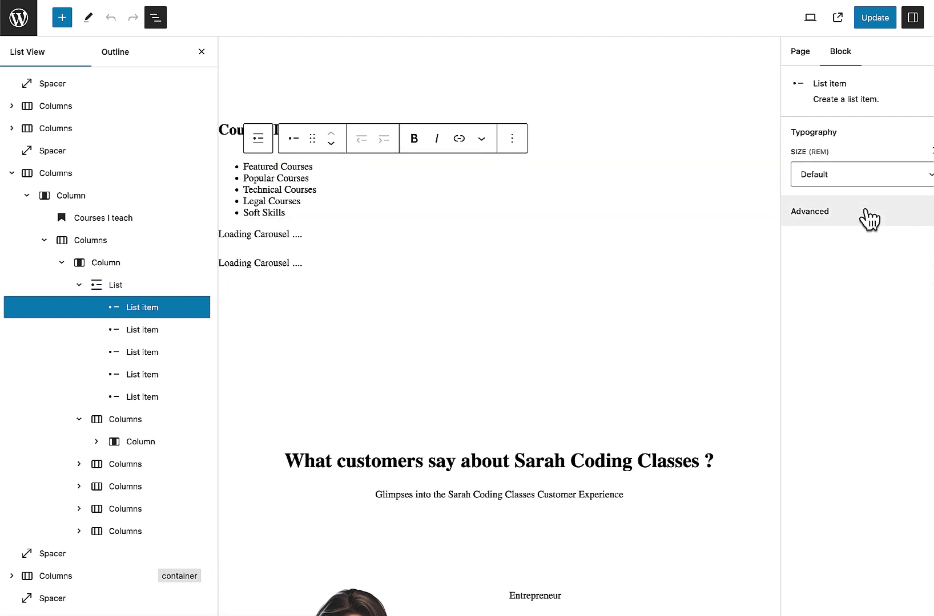
{"action": "left_click", "coordinate": [869, 216]}
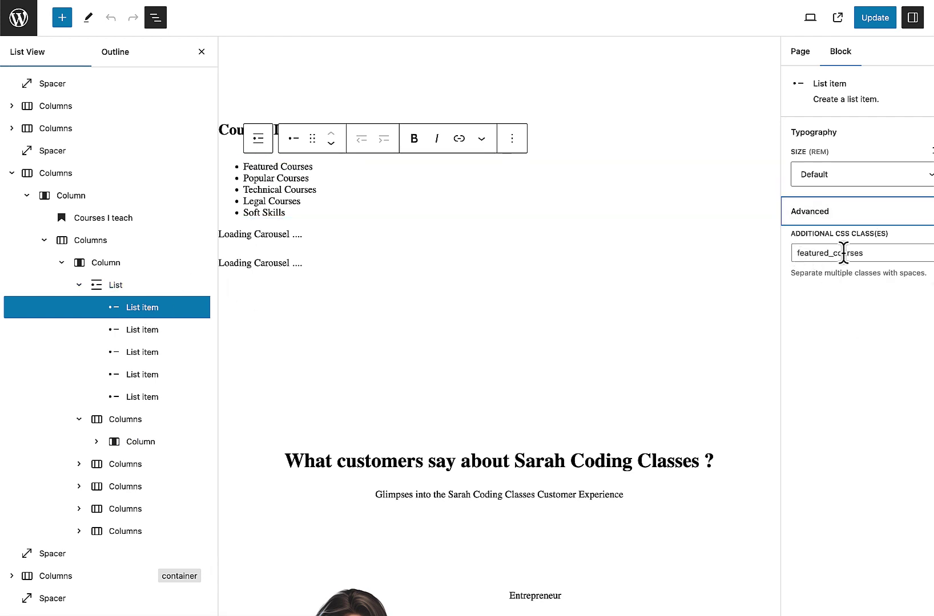
{"action": "left_click", "coordinate": [125, 419]}
{"action": "left_click", "coordinate": [834, 277]}
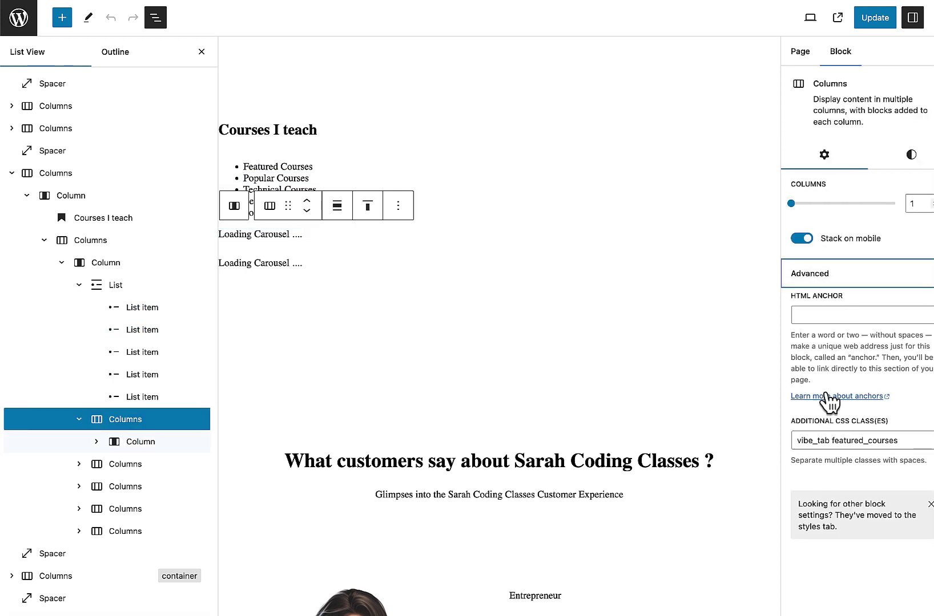
{"action": "left_click", "coordinate": [864, 440]}
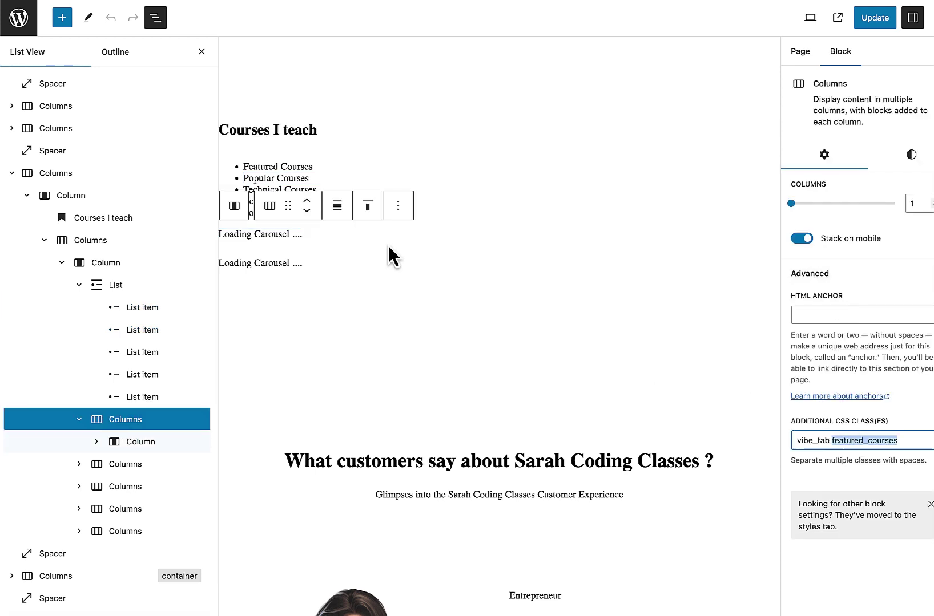
{"action": "left_click", "coordinate": [73, 426]}
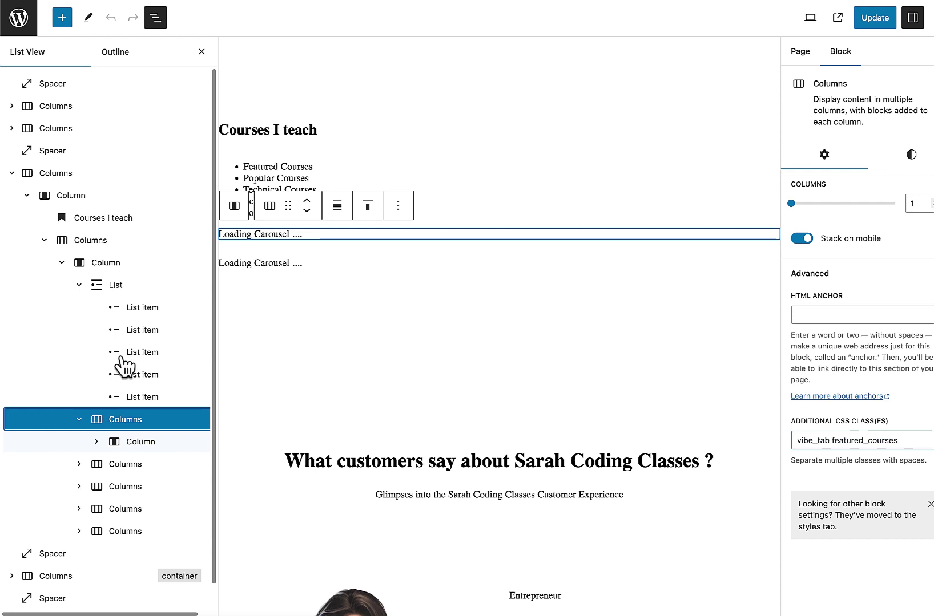
{"action": "left_click", "coordinate": [138, 331]}
{"action": "left_click", "coordinate": [802, 220]}
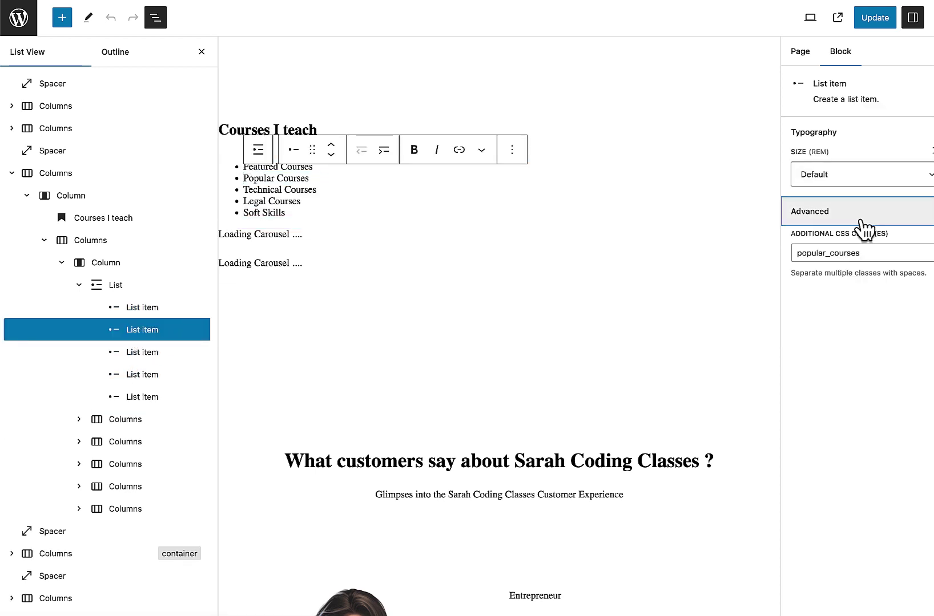
{"action": "left_click", "coordinate": [123, 442]}
{"action": "left_click", "coordinate": [810, 277]}
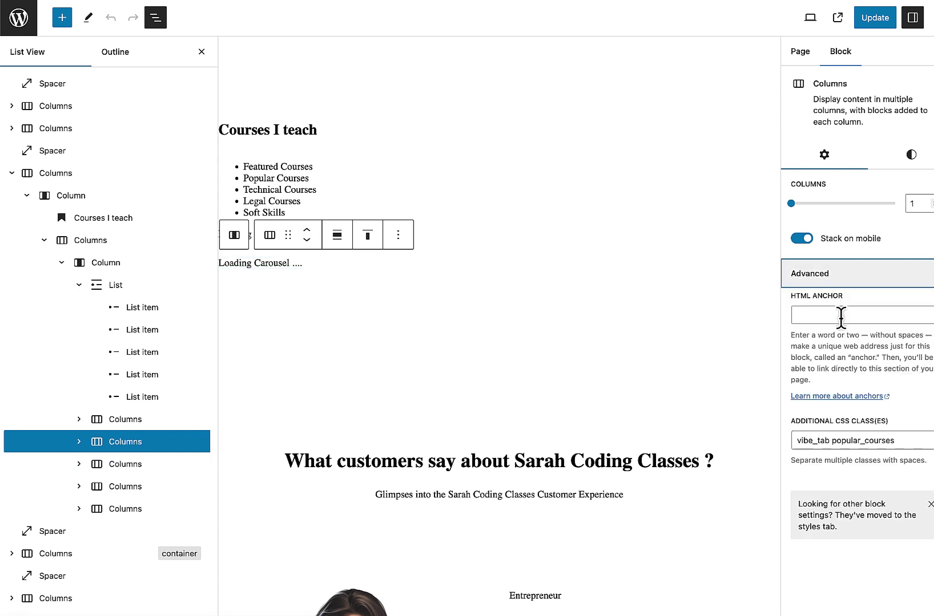
{"action": "double_click", "coordinate": [862, 441]}
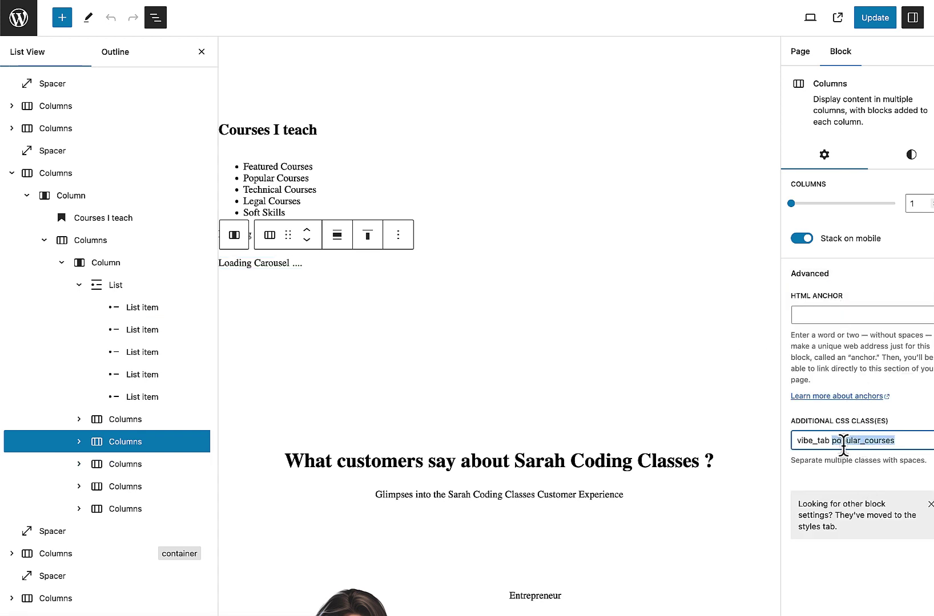
{"action": "left_click", "coordinate": [79, 442]}
{"action": "left_click", "coordinate": [97, 464]}
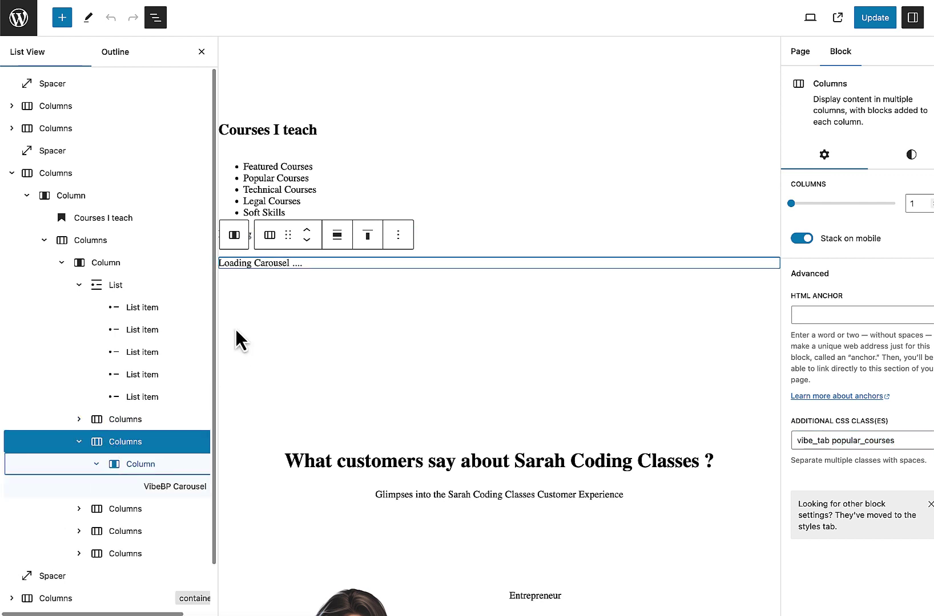
{"action": "scroll", "coordinate": [239, 340], "scroll_direction": "down", "scroll_amount": 2}
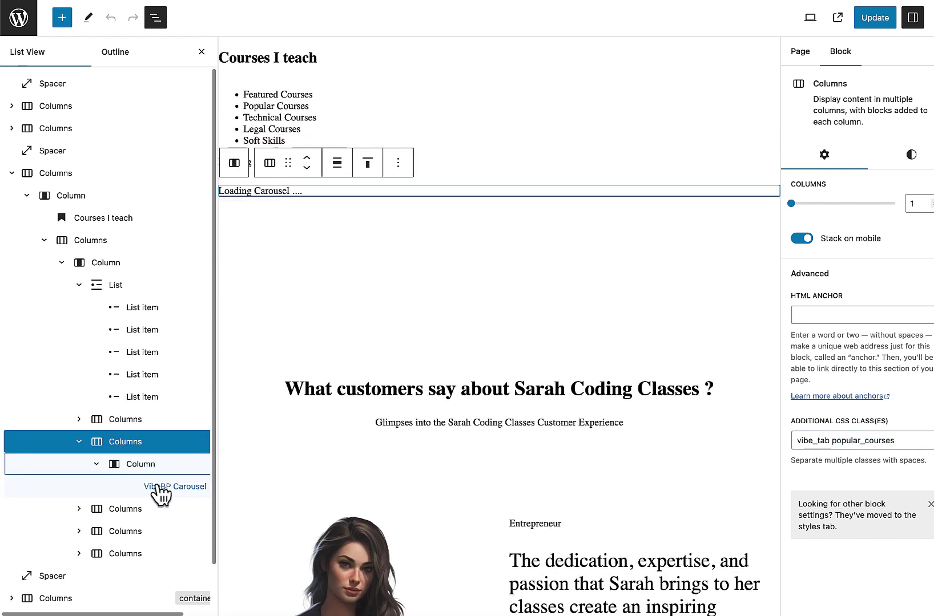
{"action": "left_click", "coordinate": [79, 509]}
{"action": "scroll", "coordinate": [125, 485], "scroll_direction": "down", "scroll_amount": 1}
{"action": "left_click", "coordinate": [96, 460]}
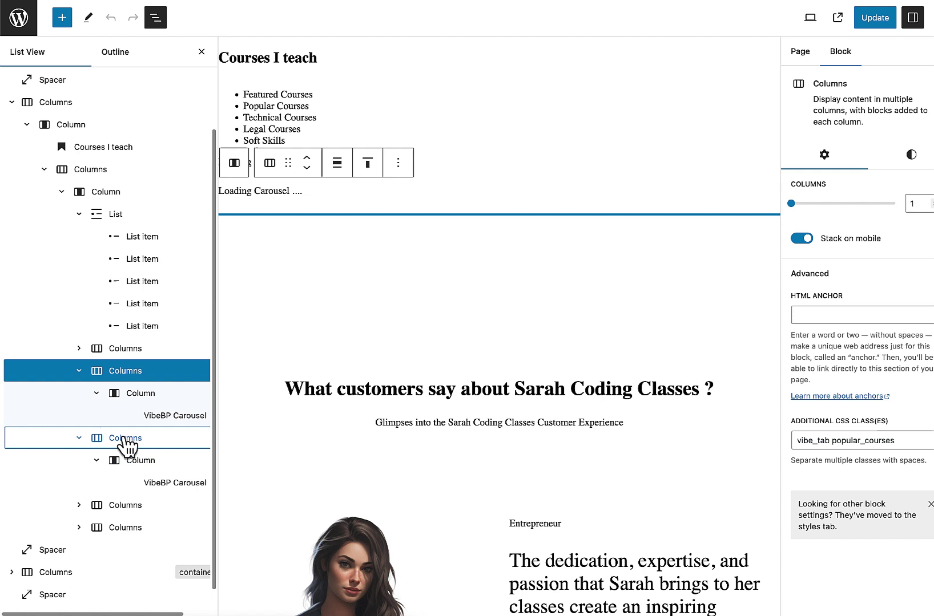
{"action": "left_click", "coordinate": [170, 437]}
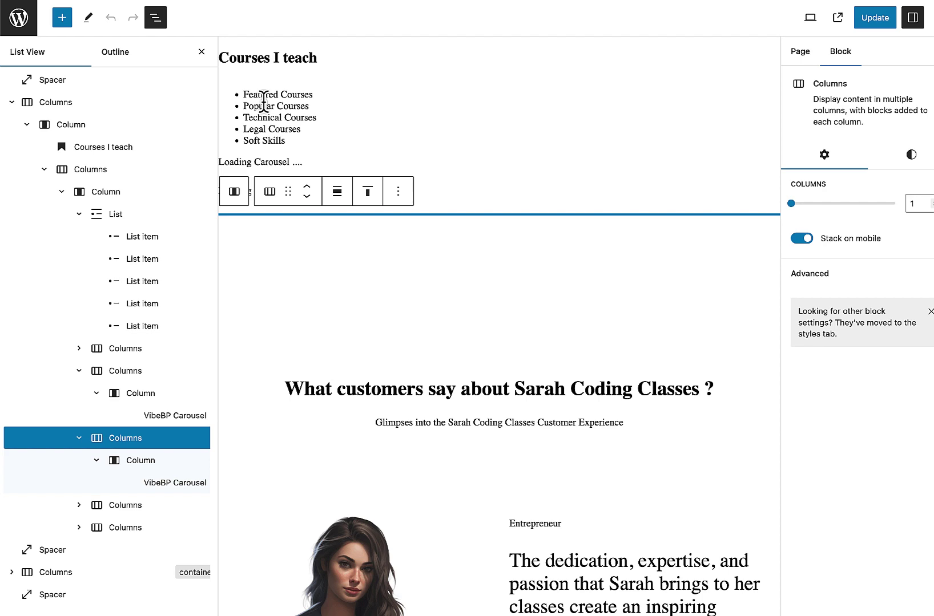
Select the testimonial paragraph and columns blocks, collapsing the nested testimonial columns in List View
{"action": "scroll", "coordinate": [497, 331], "scroll_direction": "down", "scroll_amount": 7}
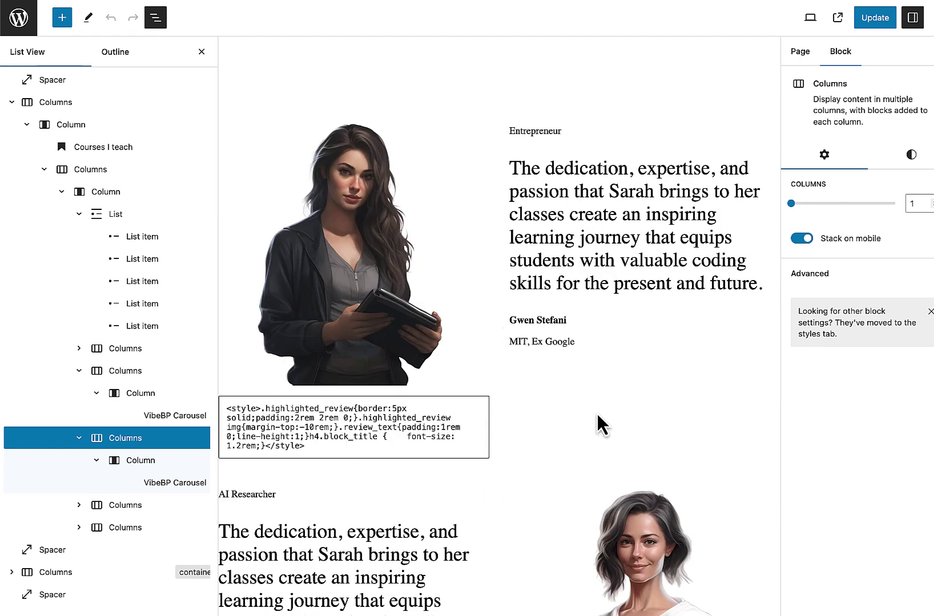
{"action": "scroll", "coordinate": [602, 238], "scroll_direction": "down", "scroll_amount": 2}
{"action": "scroll", "coordinate": [589, 125], "scroll_direction": "up", "scroll_amount": 2}
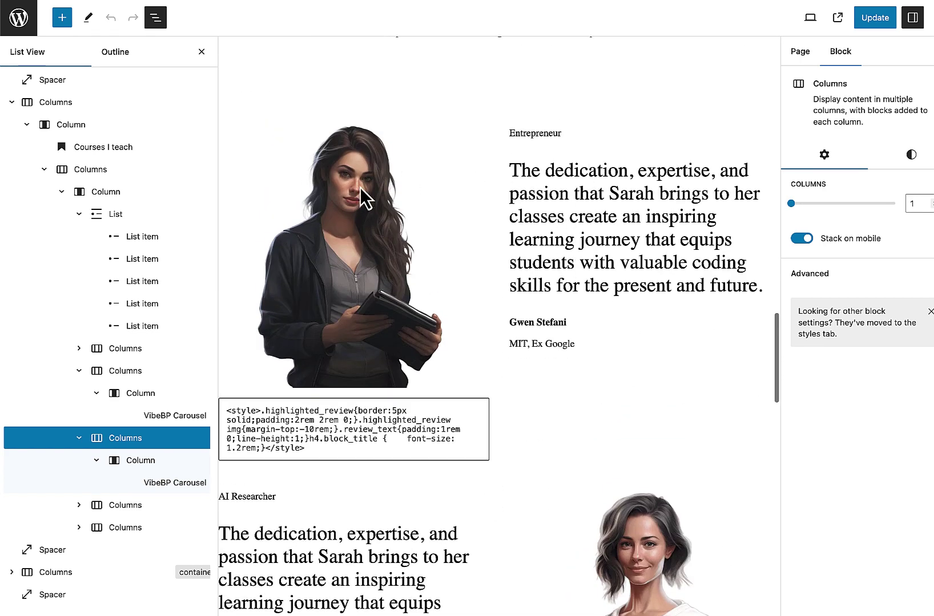
{"action": "left_click", "coordinate": [584, 215]}
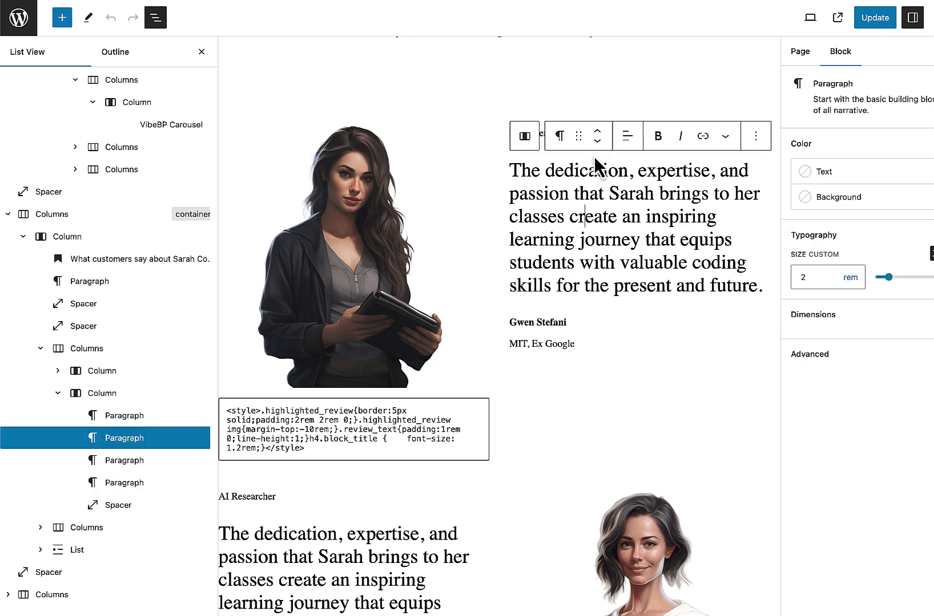
{"action": "left_click", "coordinate": [85, 527]}
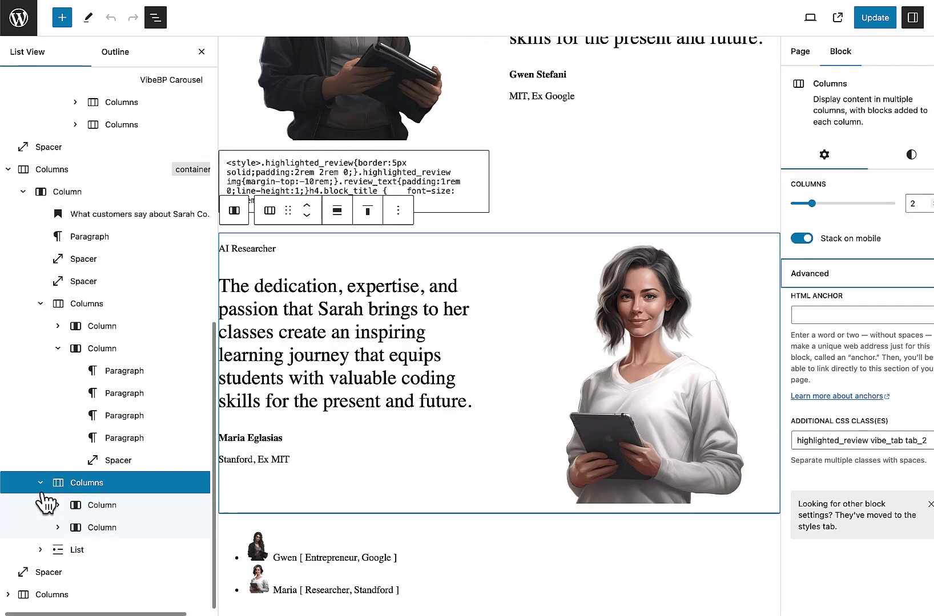
{"action": "left_click", "coordinate": [40, 304]}
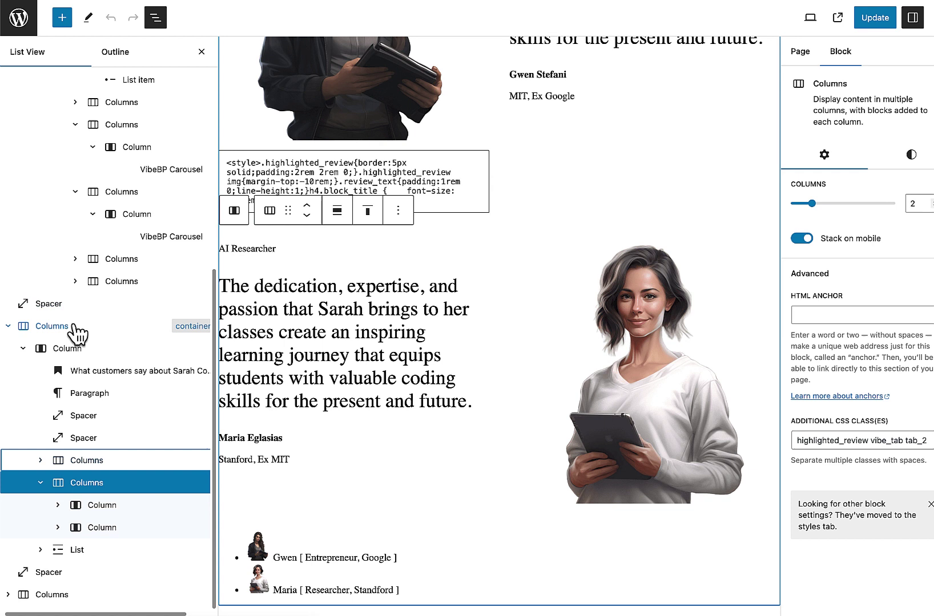
{"action": "left_click", "coordinate": [40, 482]}
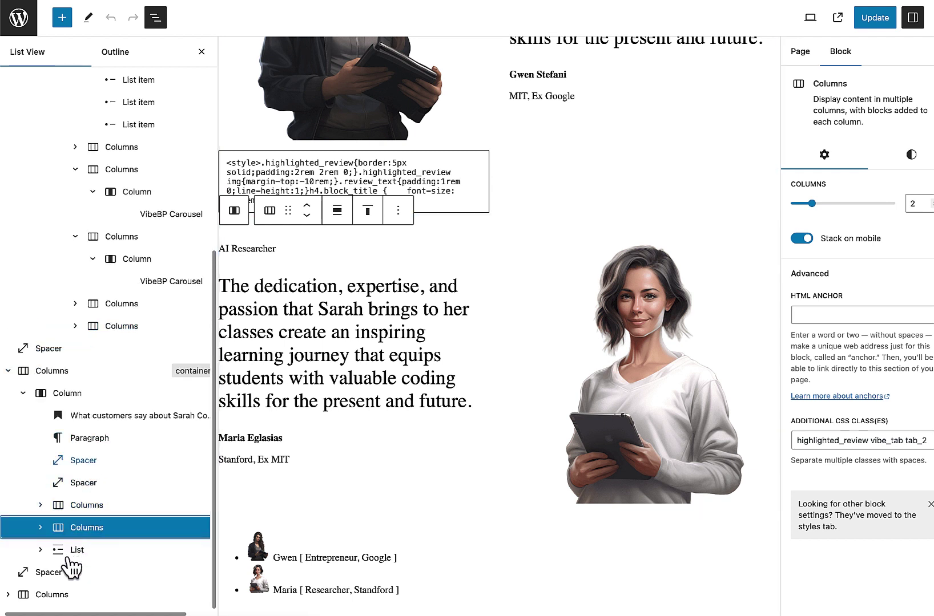
Check the vibe tab class in the testimonials Column's Additional CSS classes
{"action": "left_click", "coordinate": [65, 401]}
{"action": "left_click", "coordinate": [834, 331]}
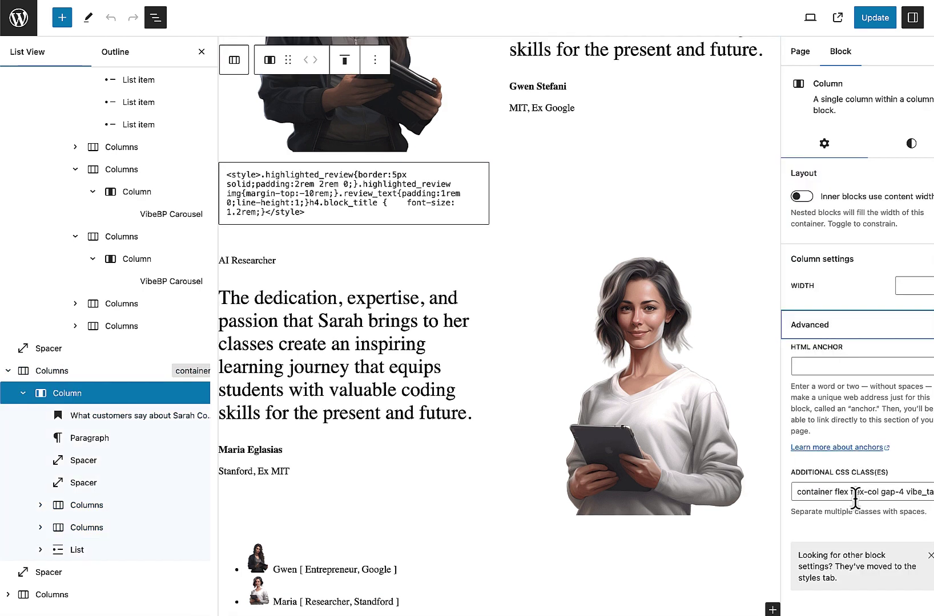
{"action": "double_click", "coordinate": [910, 492]}
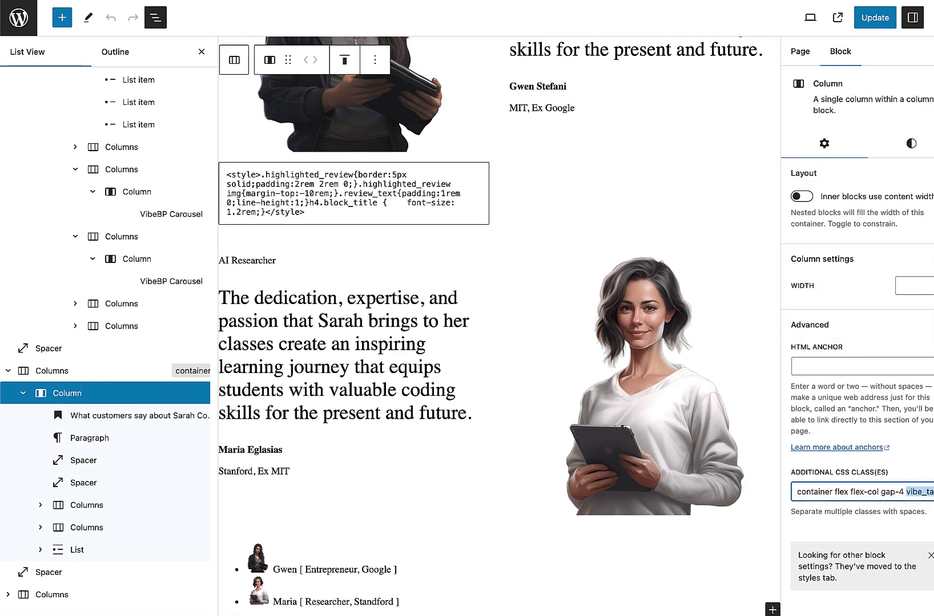
{"action": "scroll", "coordinate": [620, 444], "scroll_direction": "up", "scroll_amount": 10}
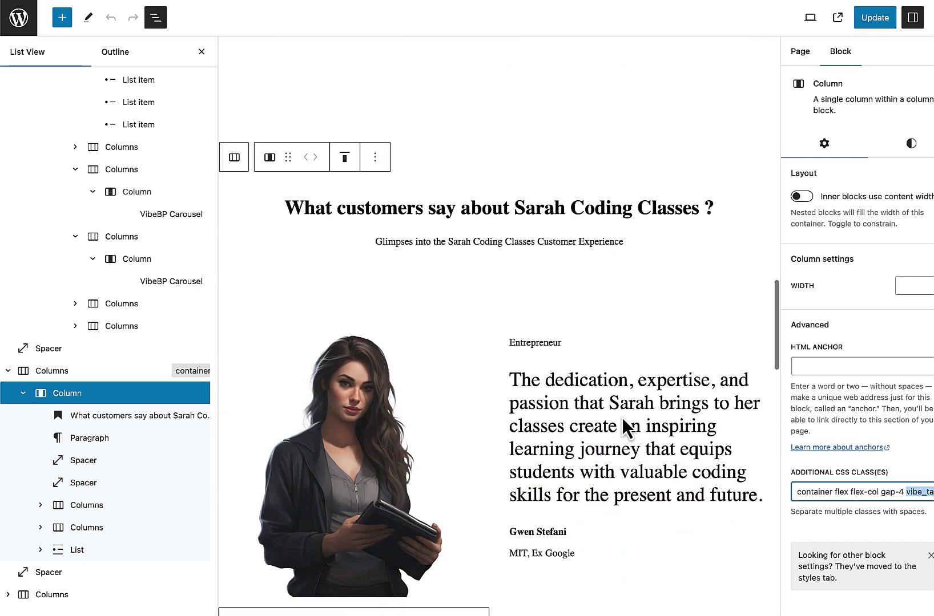
{"action": "scroll", "coordinate": [321, 342], "scroll_direction": "up", "scroll_amount": 1}
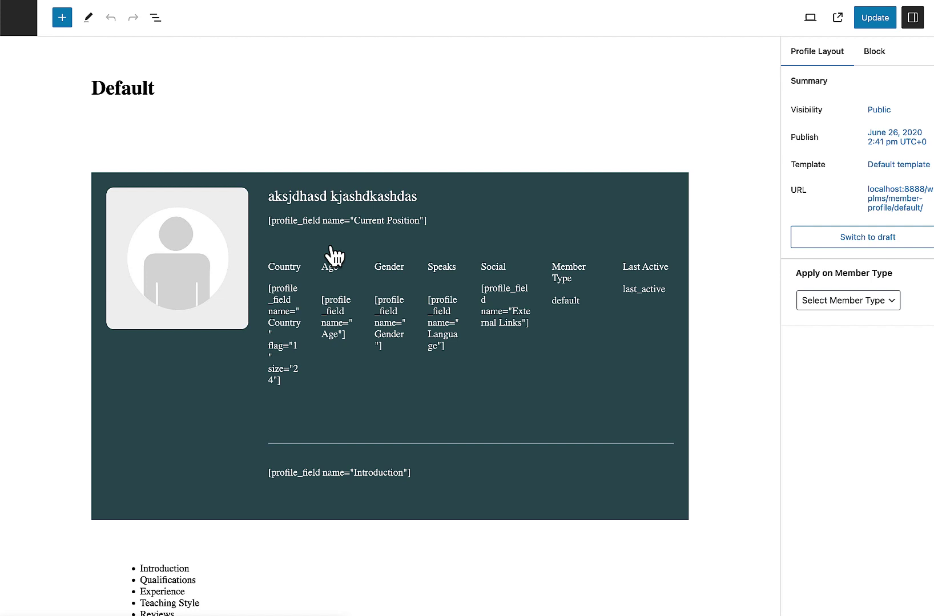
Show the Default layout's List View and check the second Columns block's container class
{"action": "left_click", "coordinate": [155, 18]}
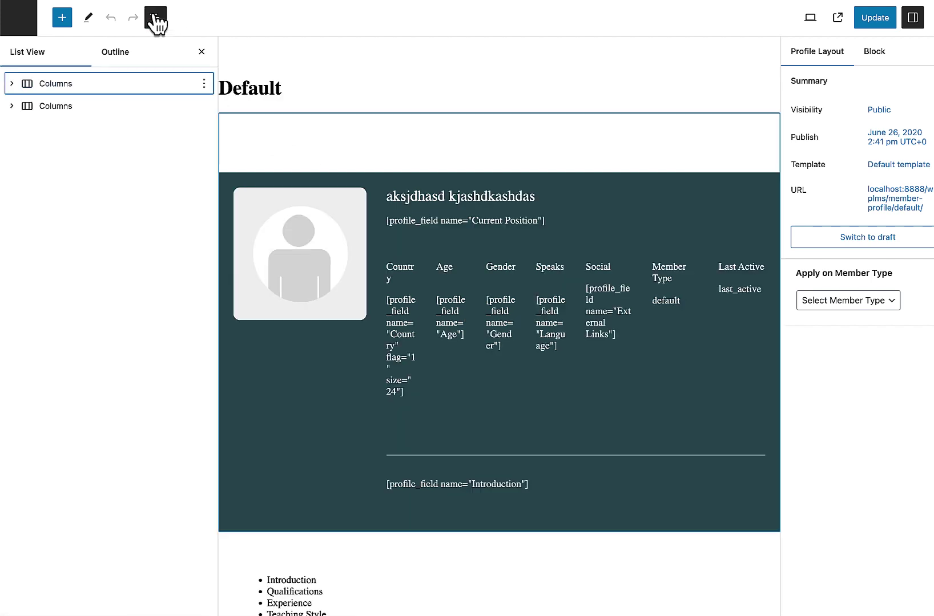
{"action": "left_click", "coordinate": [56, 84]}
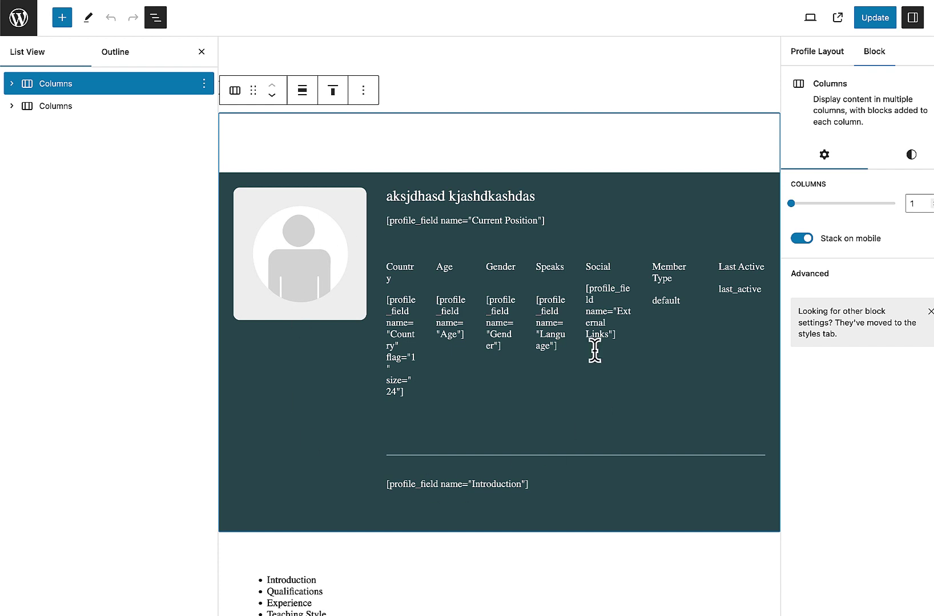
{"action": "left_click", "coordinate": [80, 109]}
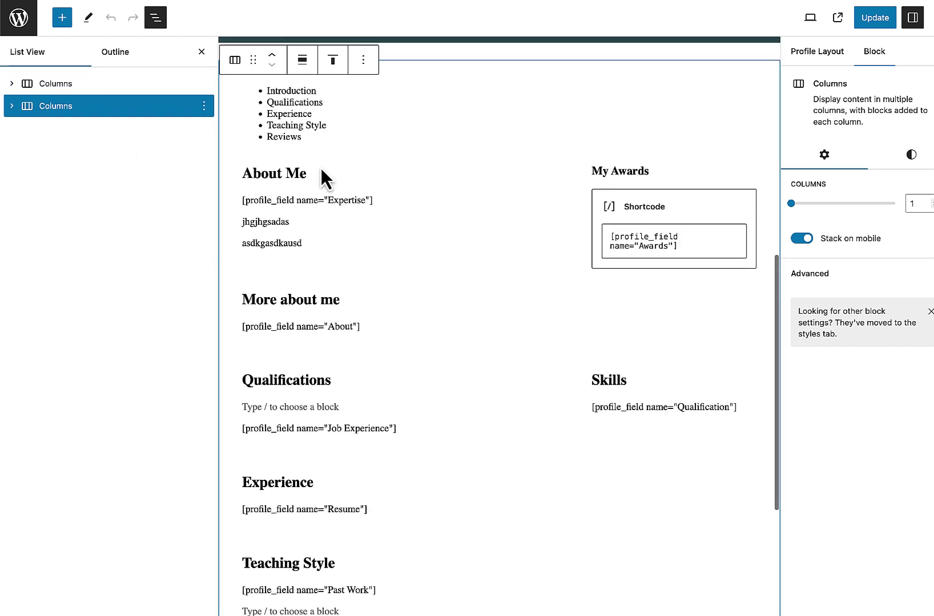
{"action": "left_click", "coordinate": [799, 275]}
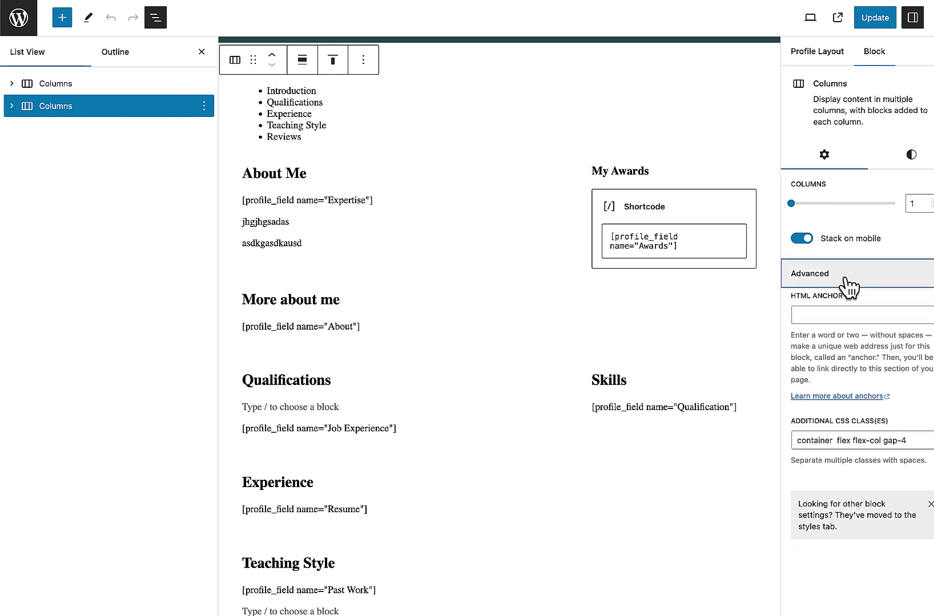
{"action": "double_click", "coordinate": [818, 440]}
{"action": "left_click", "coordinate": [12, 106]}
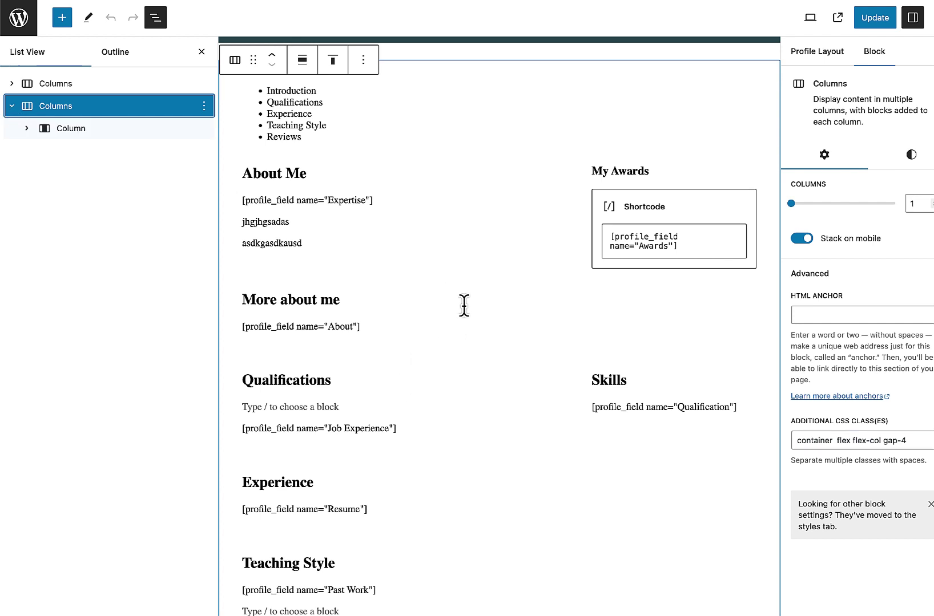
Confirm the tabs Columns block has vibe_tabs and the tab-name List has vibe_tabs_list
{"action": "left_click", "coordinate": [290, 112]}
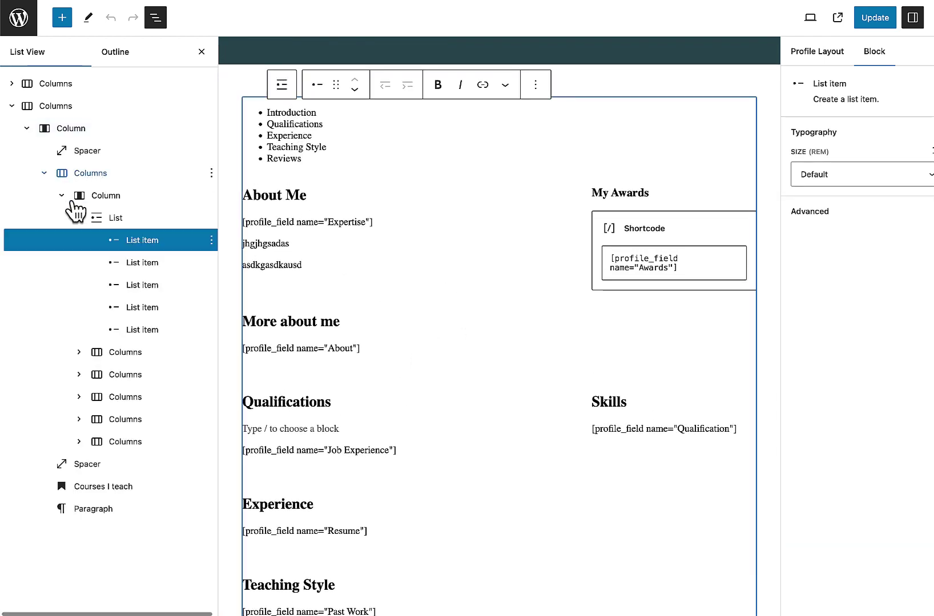
{"action": "left_click", "coordinate": [171, 217]}
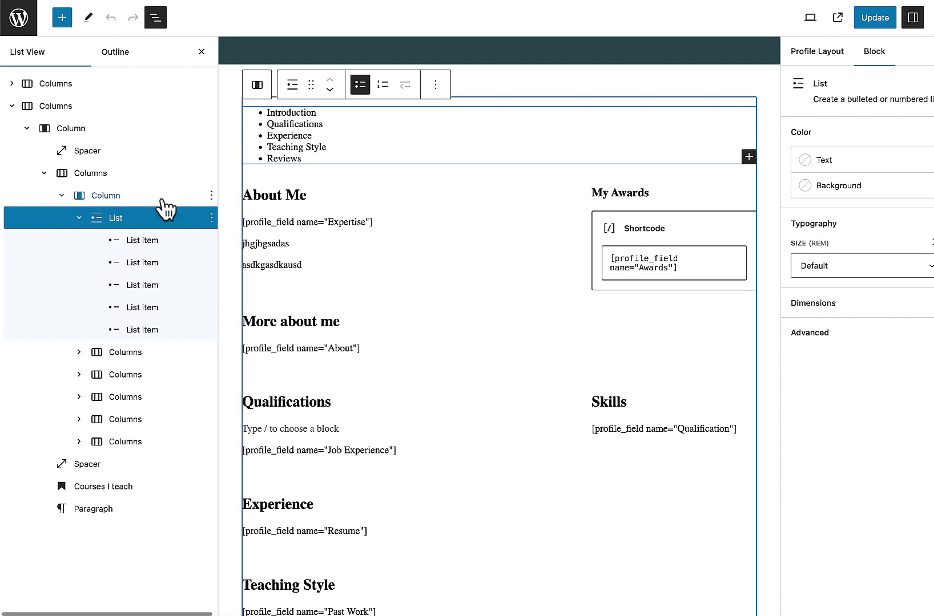
{"action": "left_click", "coordinate": [88, 195]}
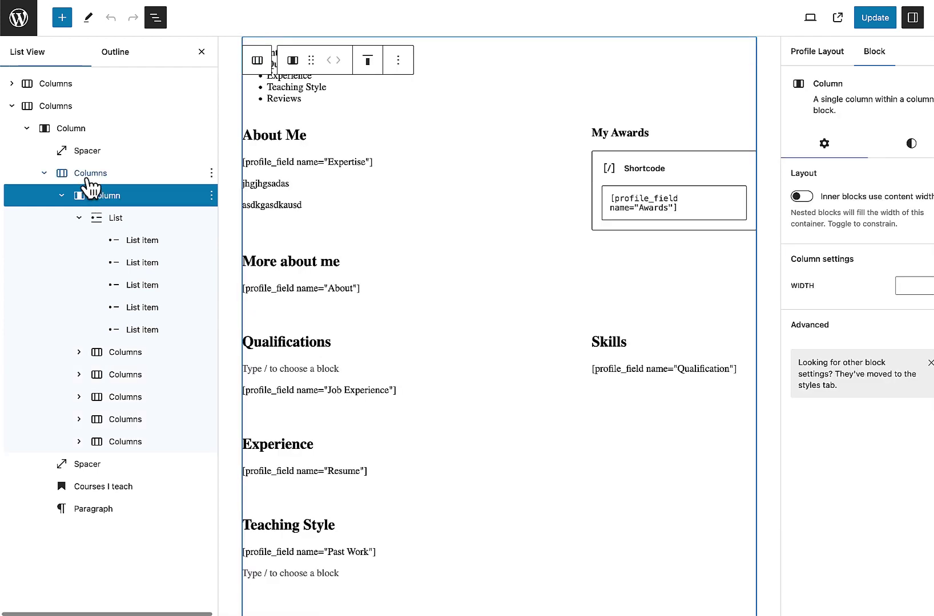
{"action": "left_click", "coordinate": [88, 178]}
{"action": "left_click", "coordinate": [829, 274]}
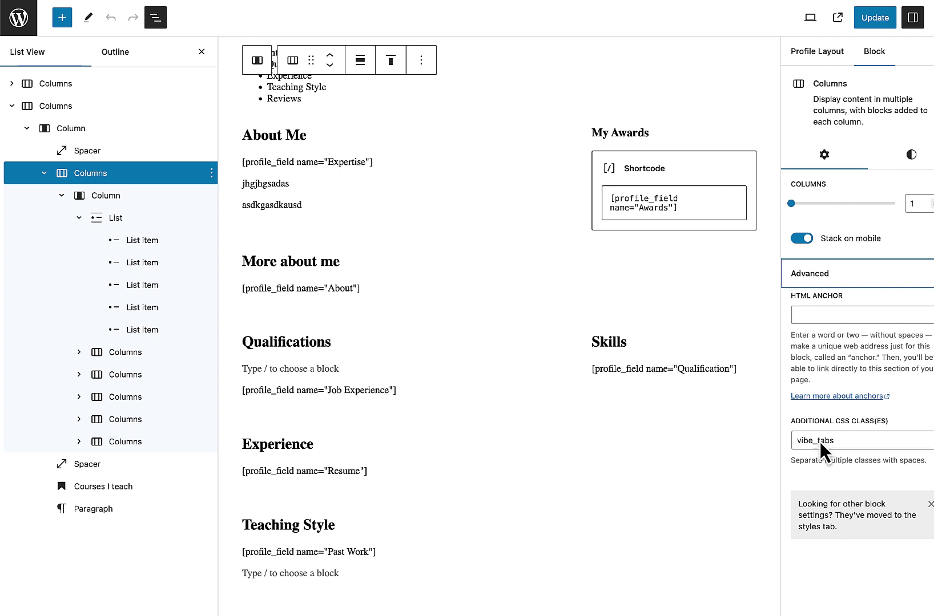
{"action": "left_click", "coordinate": [116, 219]}
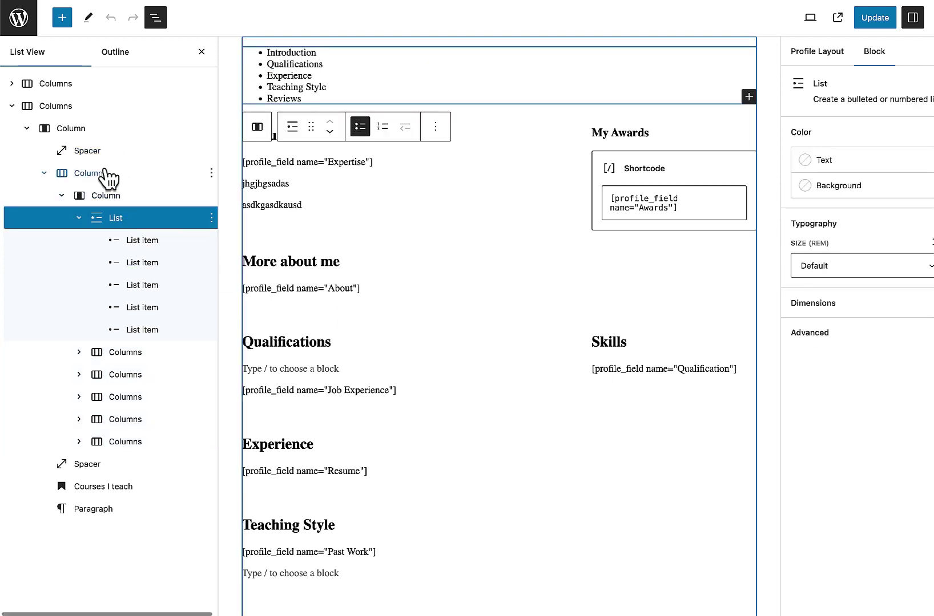
{"action": "left_click", "coordinate": [826, 335]}
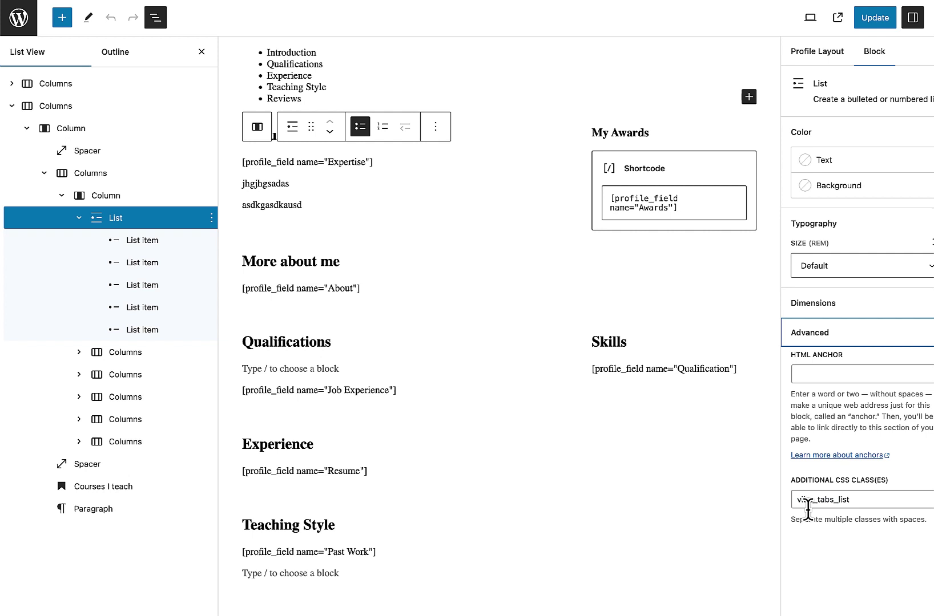
Check the Introduction item's intro class and the About Me section's 'vibe_tab intro' class
{"action": "left_click", "coordinate": [166, 243]}
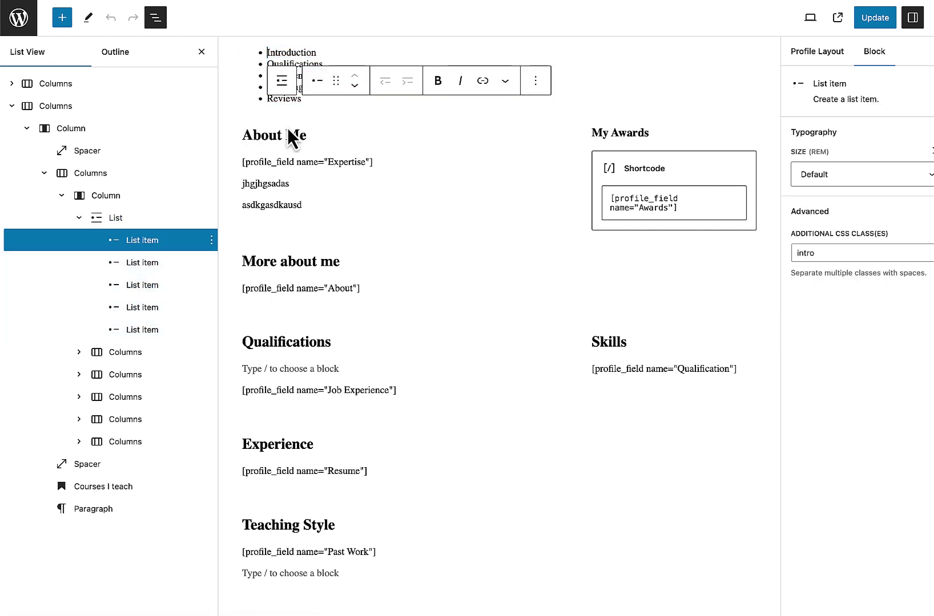
{"action": "double_click", "coordinate": [807, 253]}
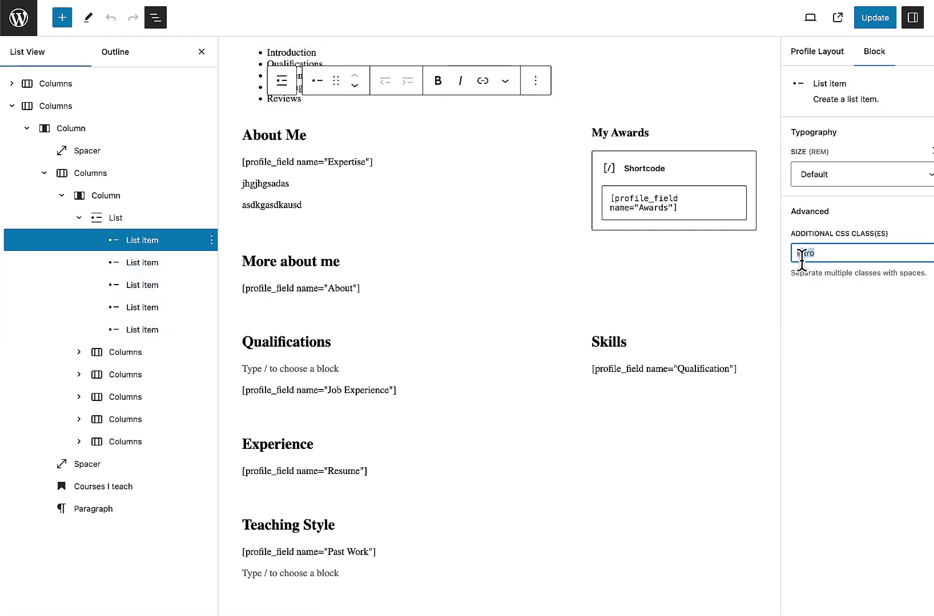
{"action": "left_click", "coordinate": [109, 358]}
{"action": "left_click", "coordinate": [825, 279]}
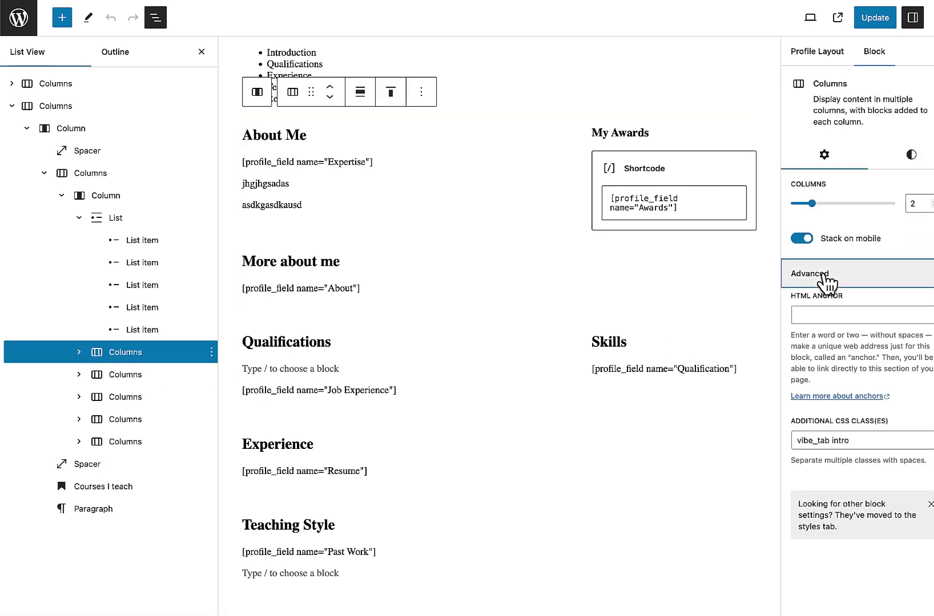
{"action": "triple_click", "coordinate": [831, 441]}
{"action": "left_click", "coordinate": [829, 465]}
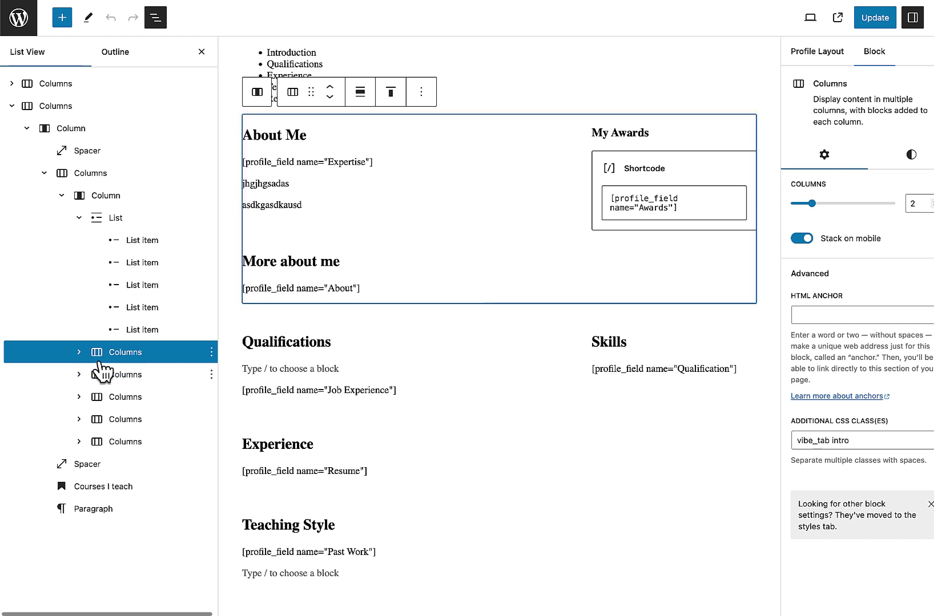
{"action": "left_click", "coordinate": [79, 352]}
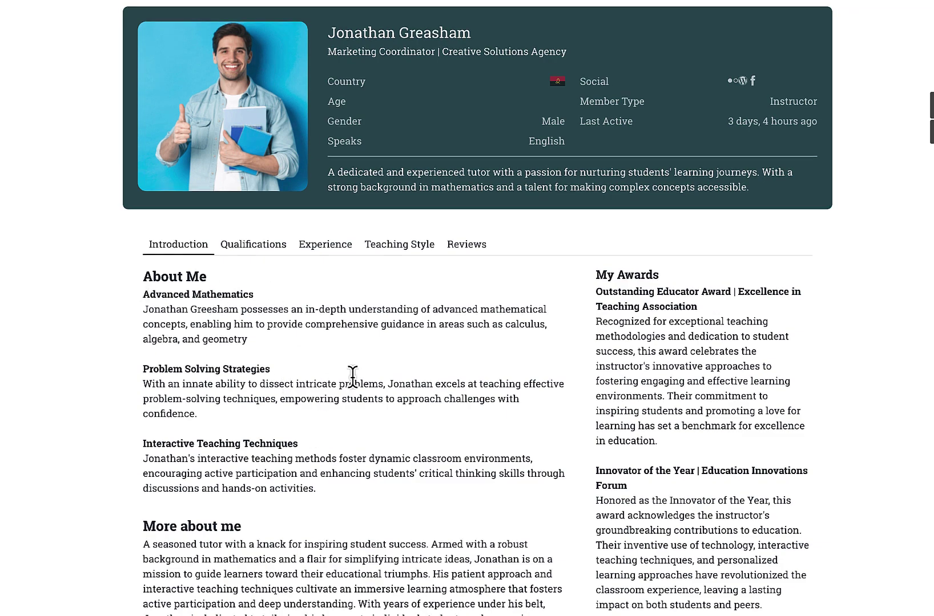
Switch the front-end profile through the Qualifications, Experience and Teaching Style tabs
{"action": "scroll", "coordinate": [354, 388], "scroll_direction": "down", "scroll_amount": 3}
{"action": "scroll", "coordinate": [363, 375], "scroll_direction": "up", "scroll_amount": 4}
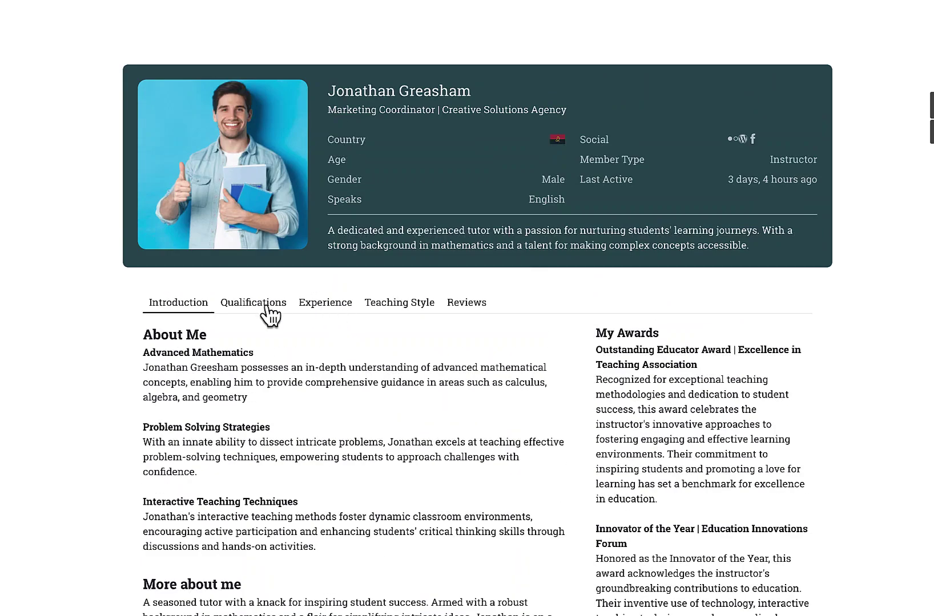
{"action": "left_click", "coordinate": [233, 311]}
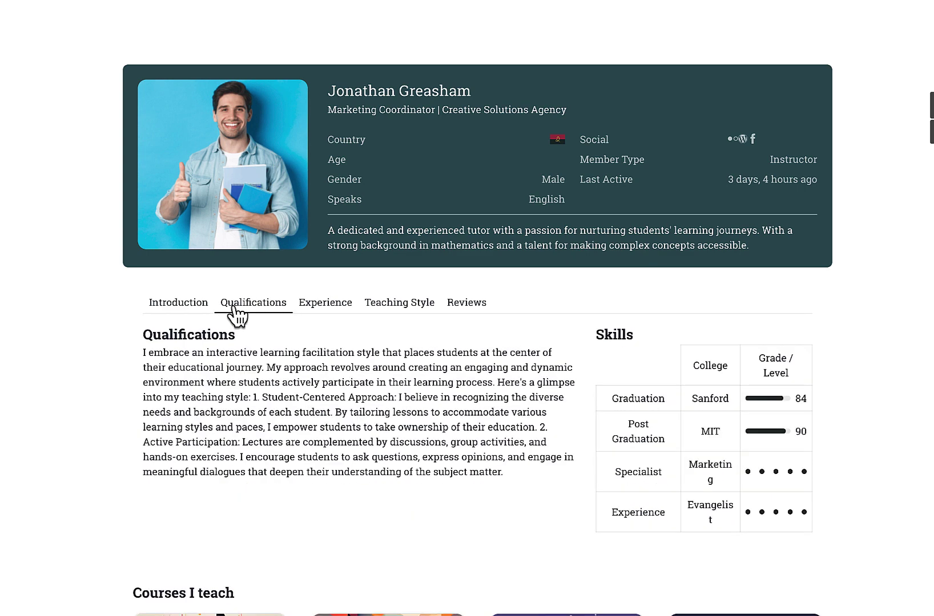
{"action": "left_click", "coordinate": [324, 314]}
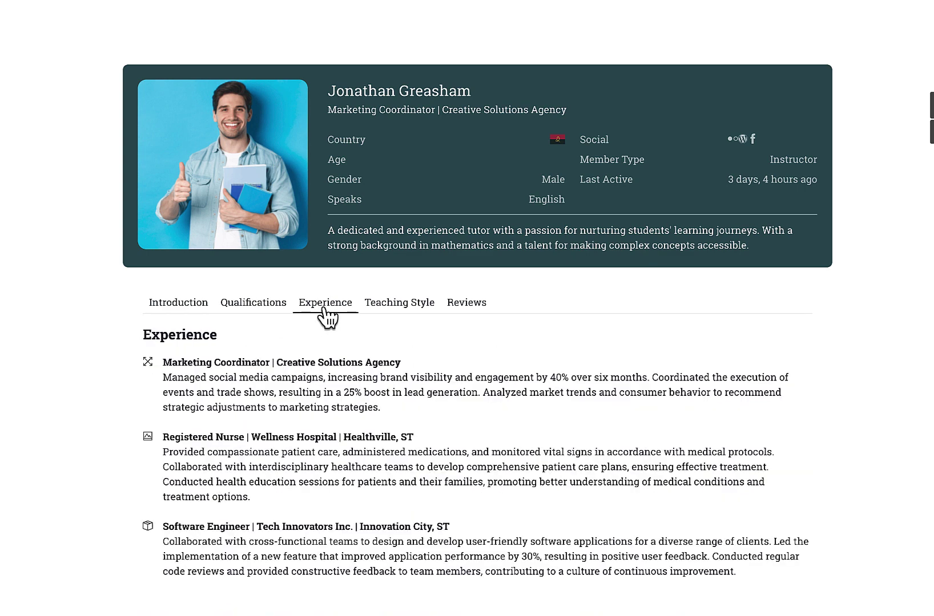
{"action": "left_click", "coordinate": [412, 308]}
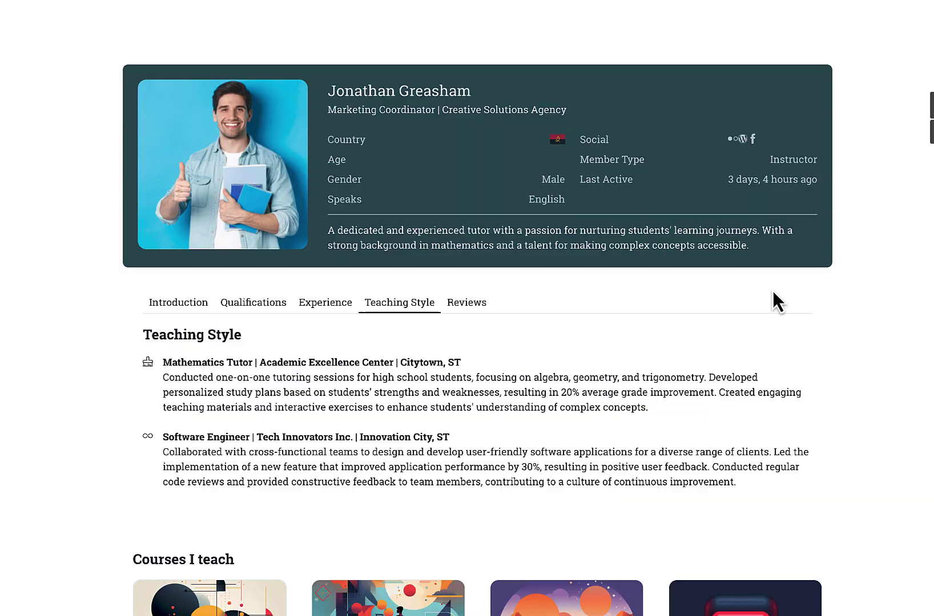